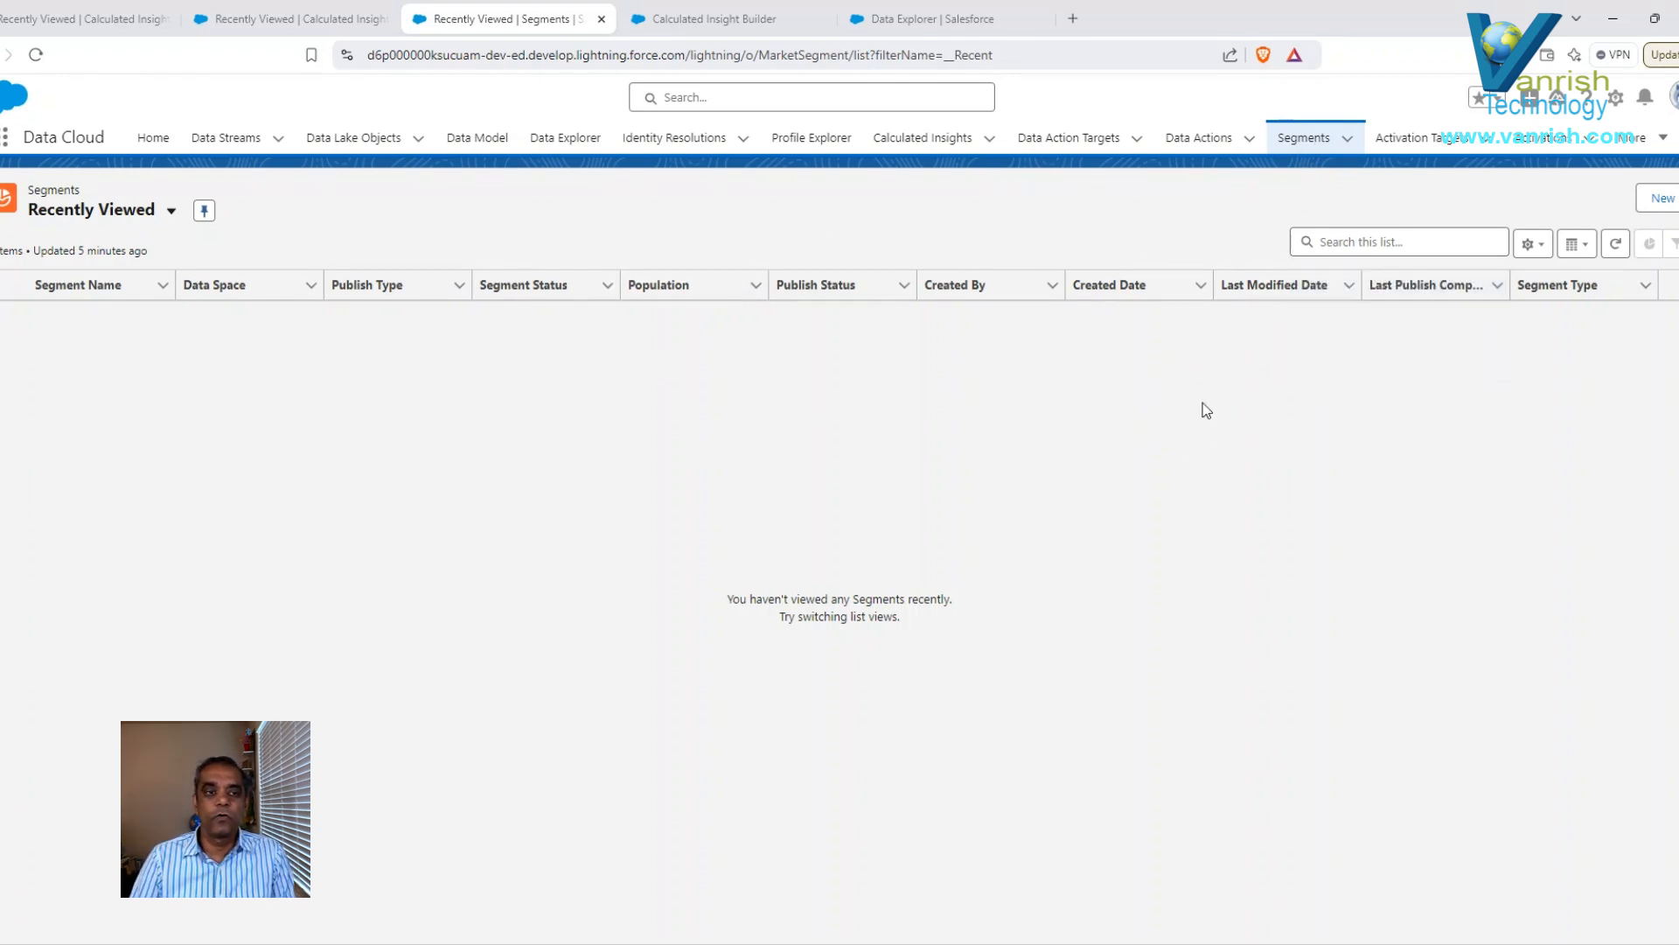
left_click(3, 143)
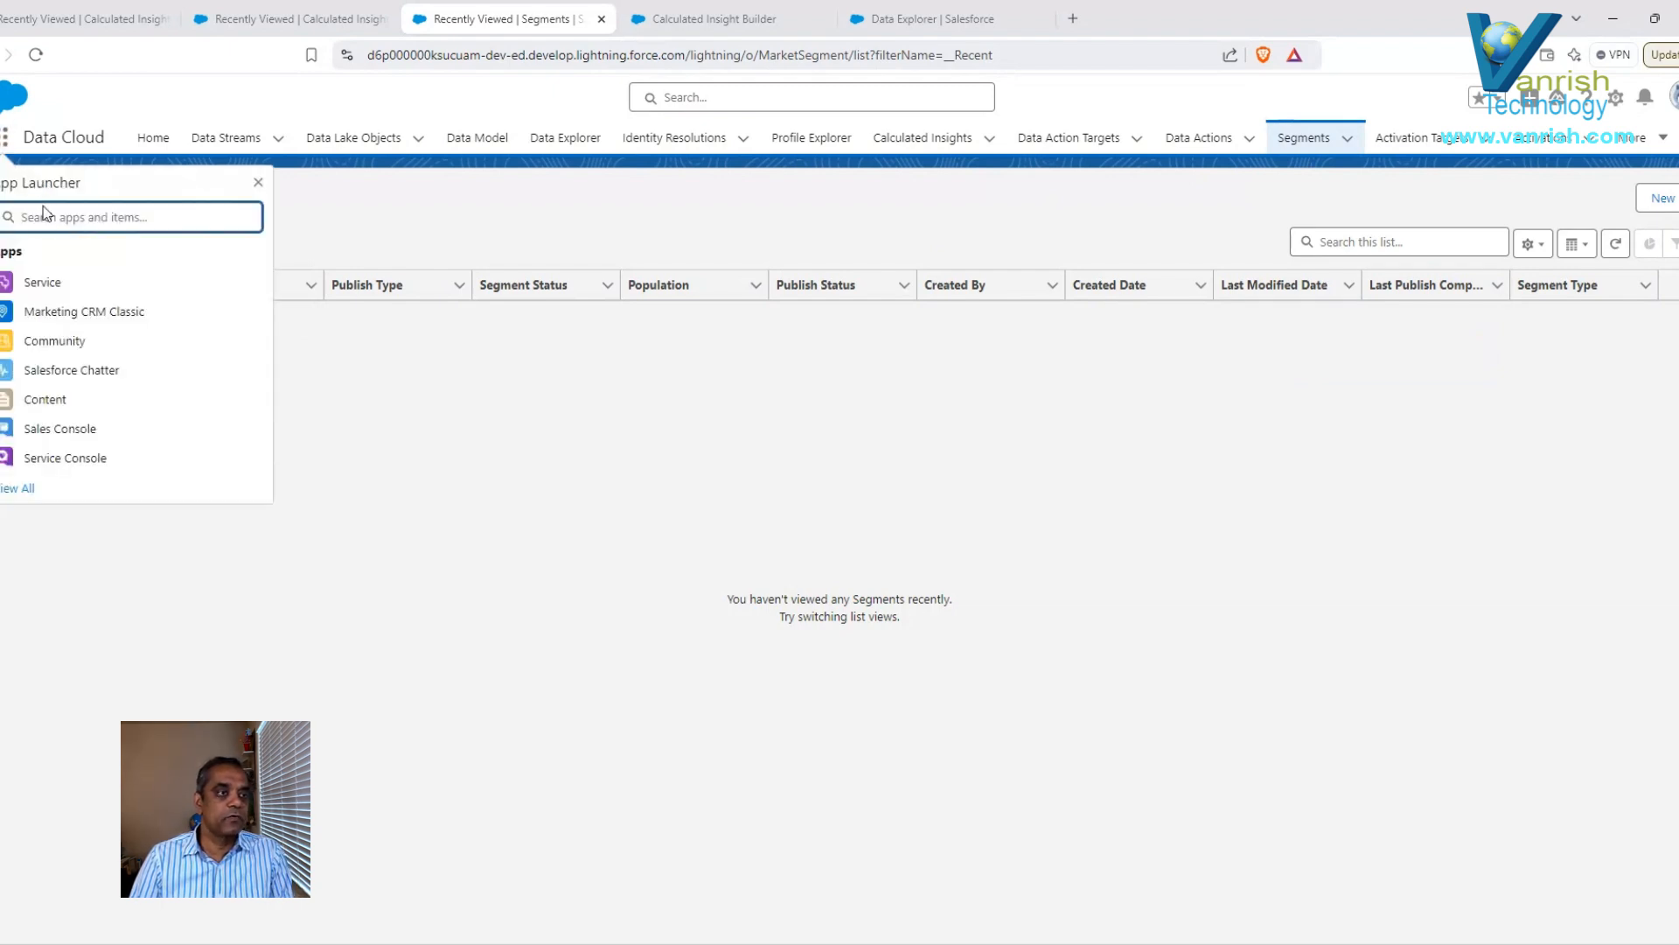
type("data")
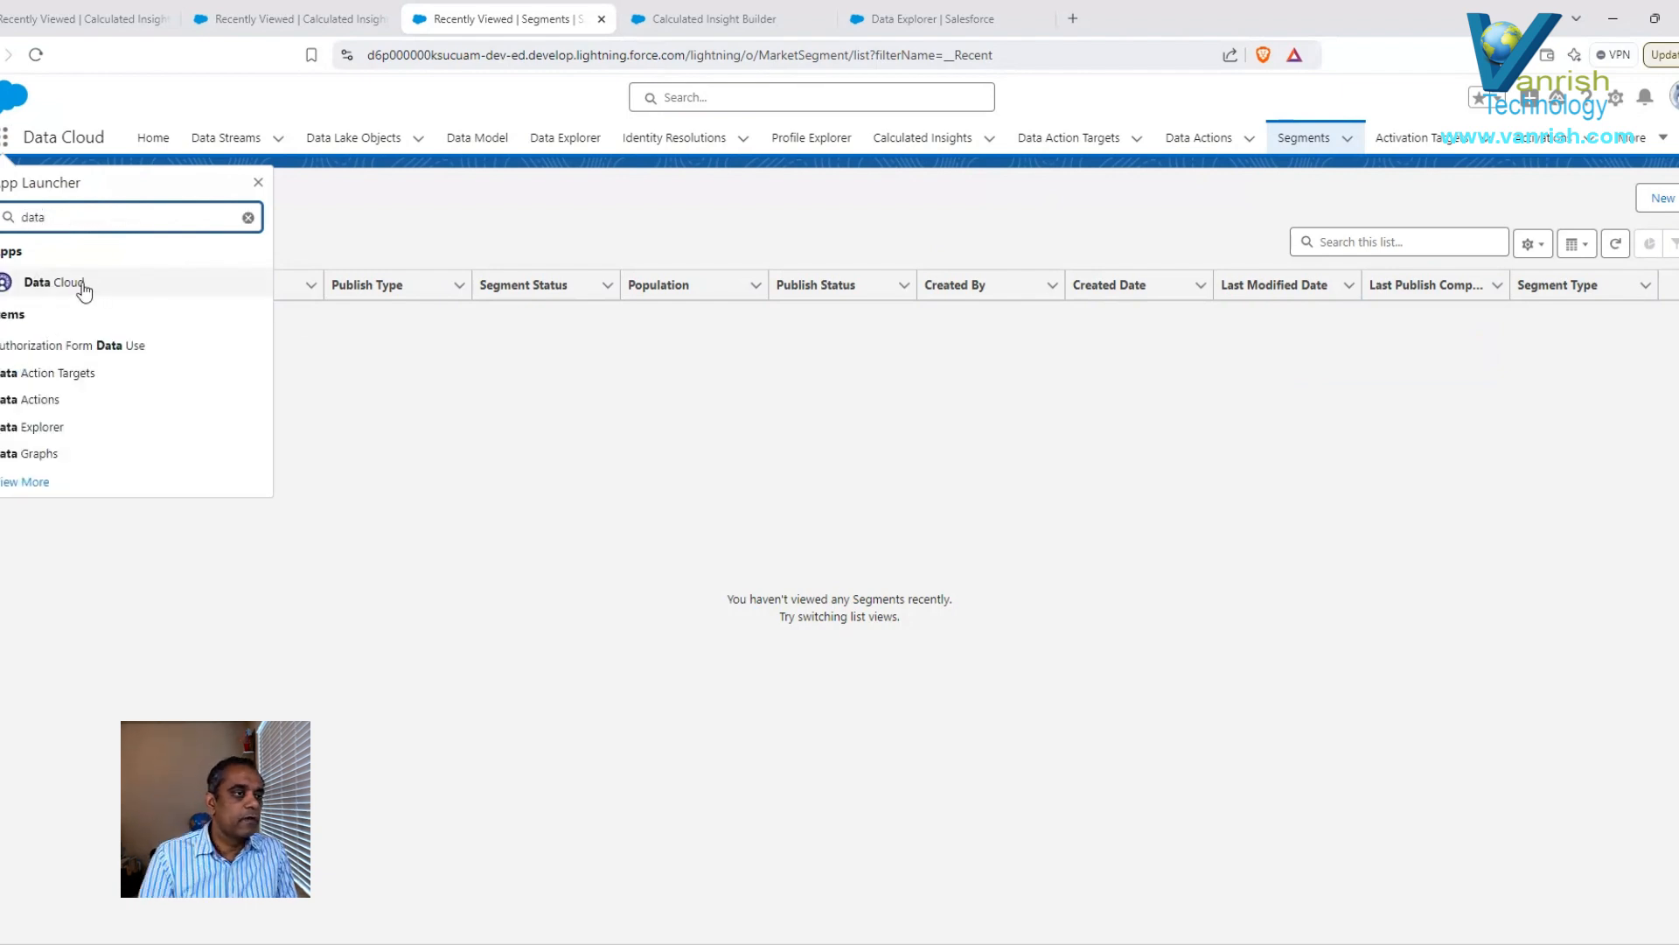
left_click(582, 407)
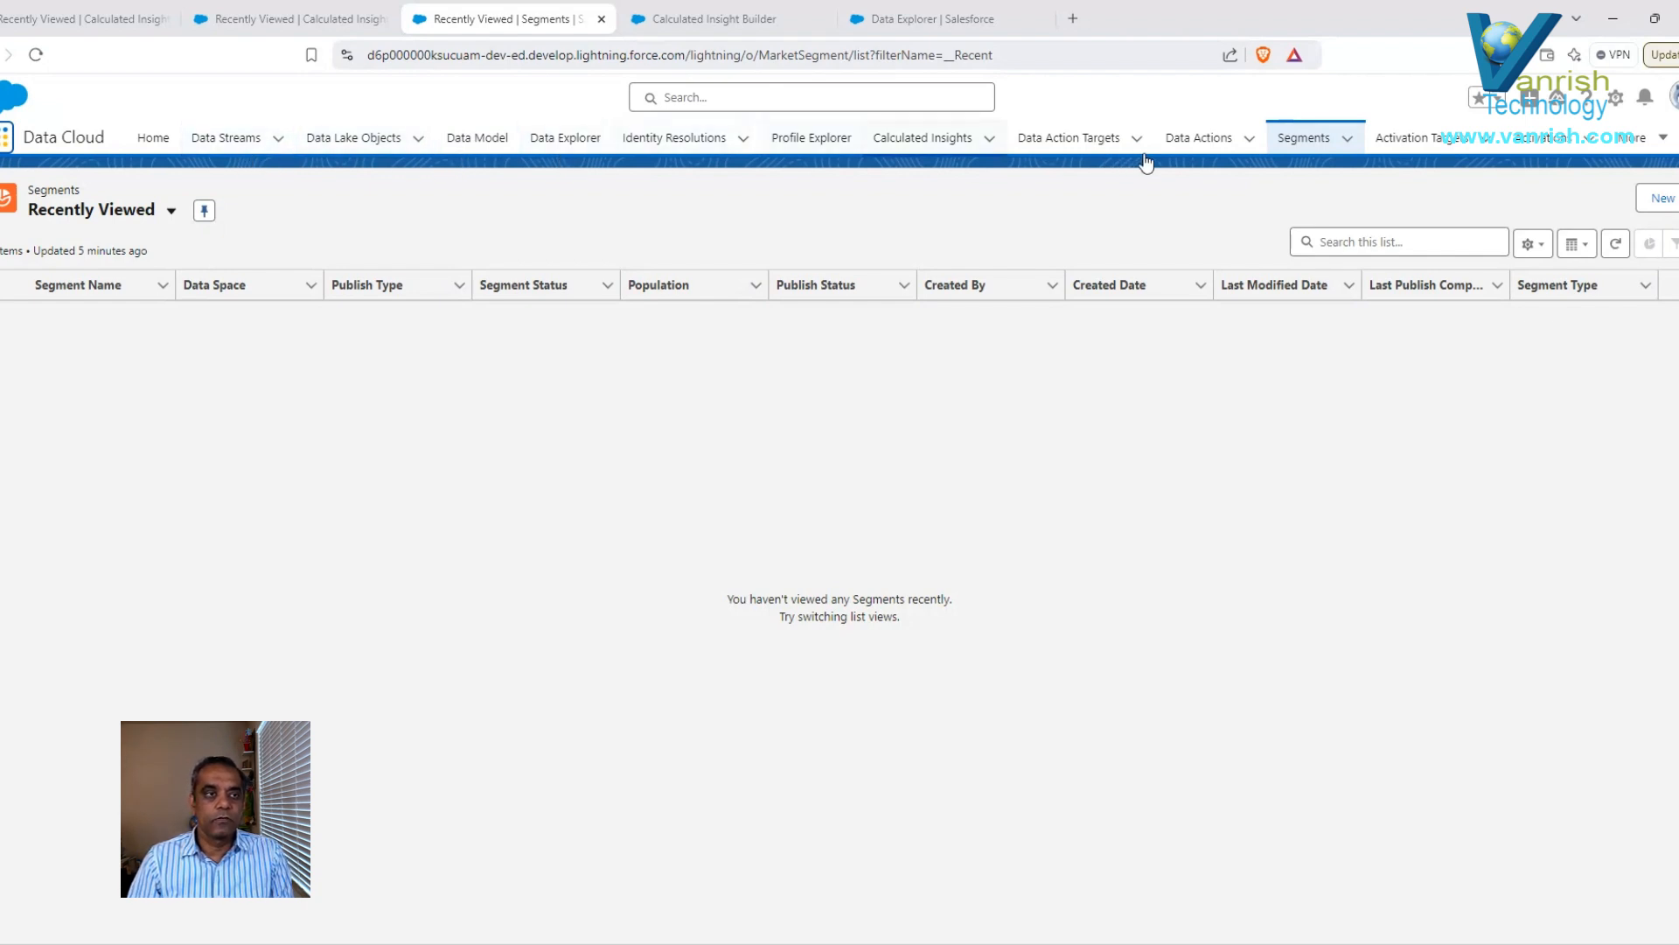
Start a new segment in the Segments list, choosing the Visual Builder and the Standard Segment type.
left_click(1306, 140)
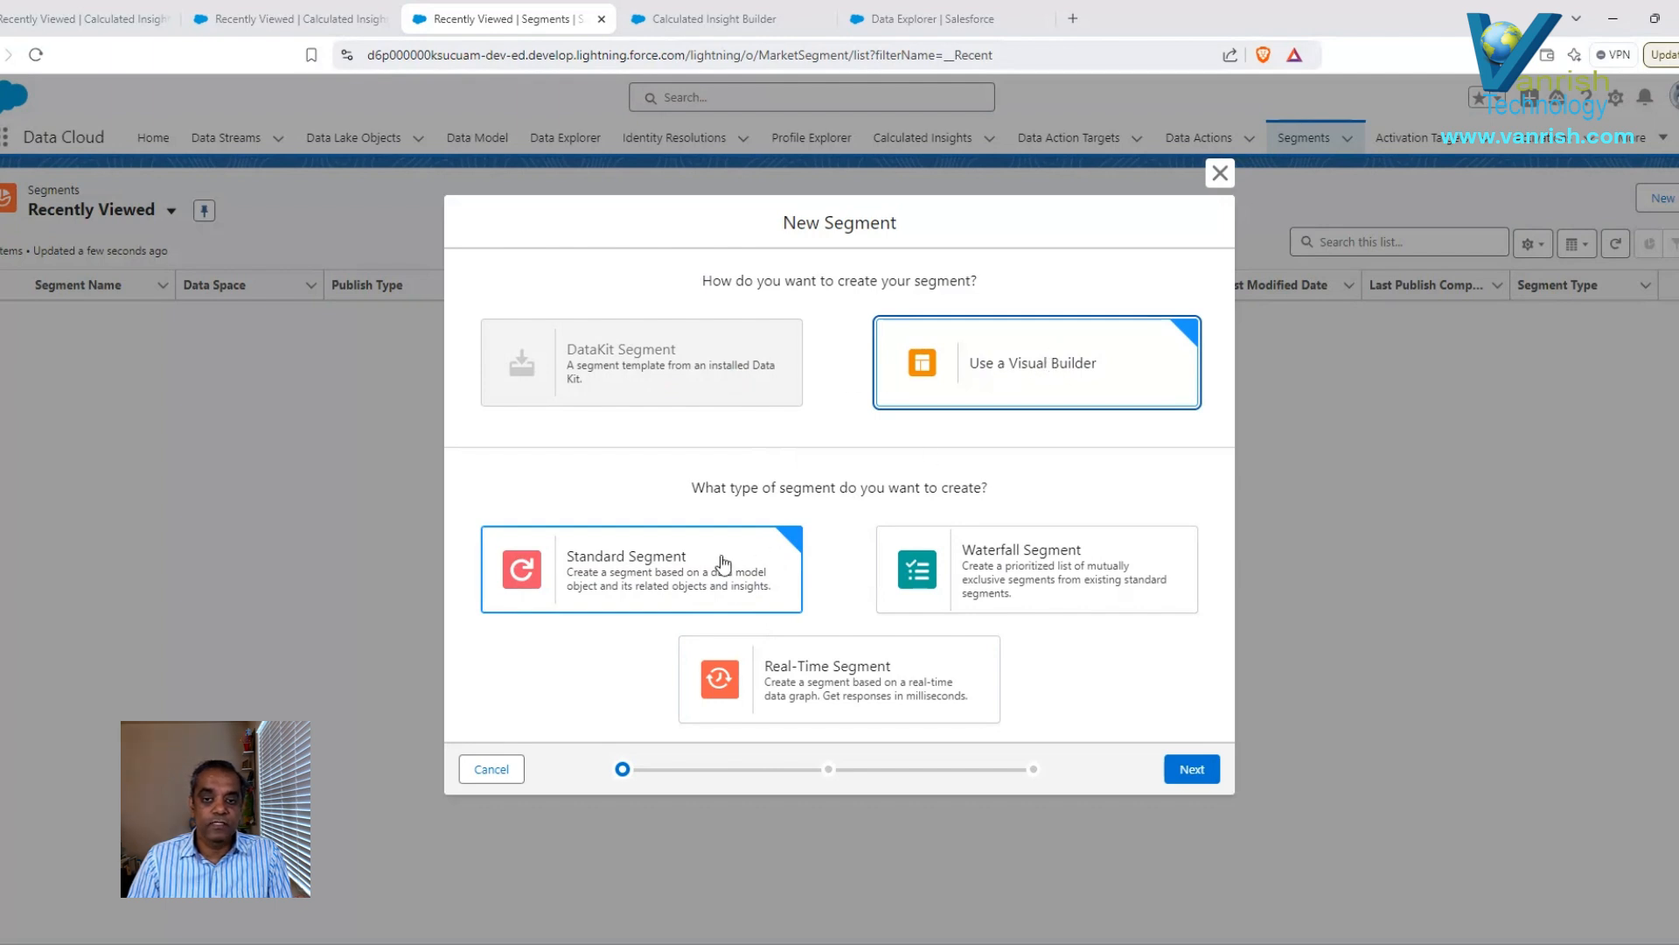
left_click(646, 573)
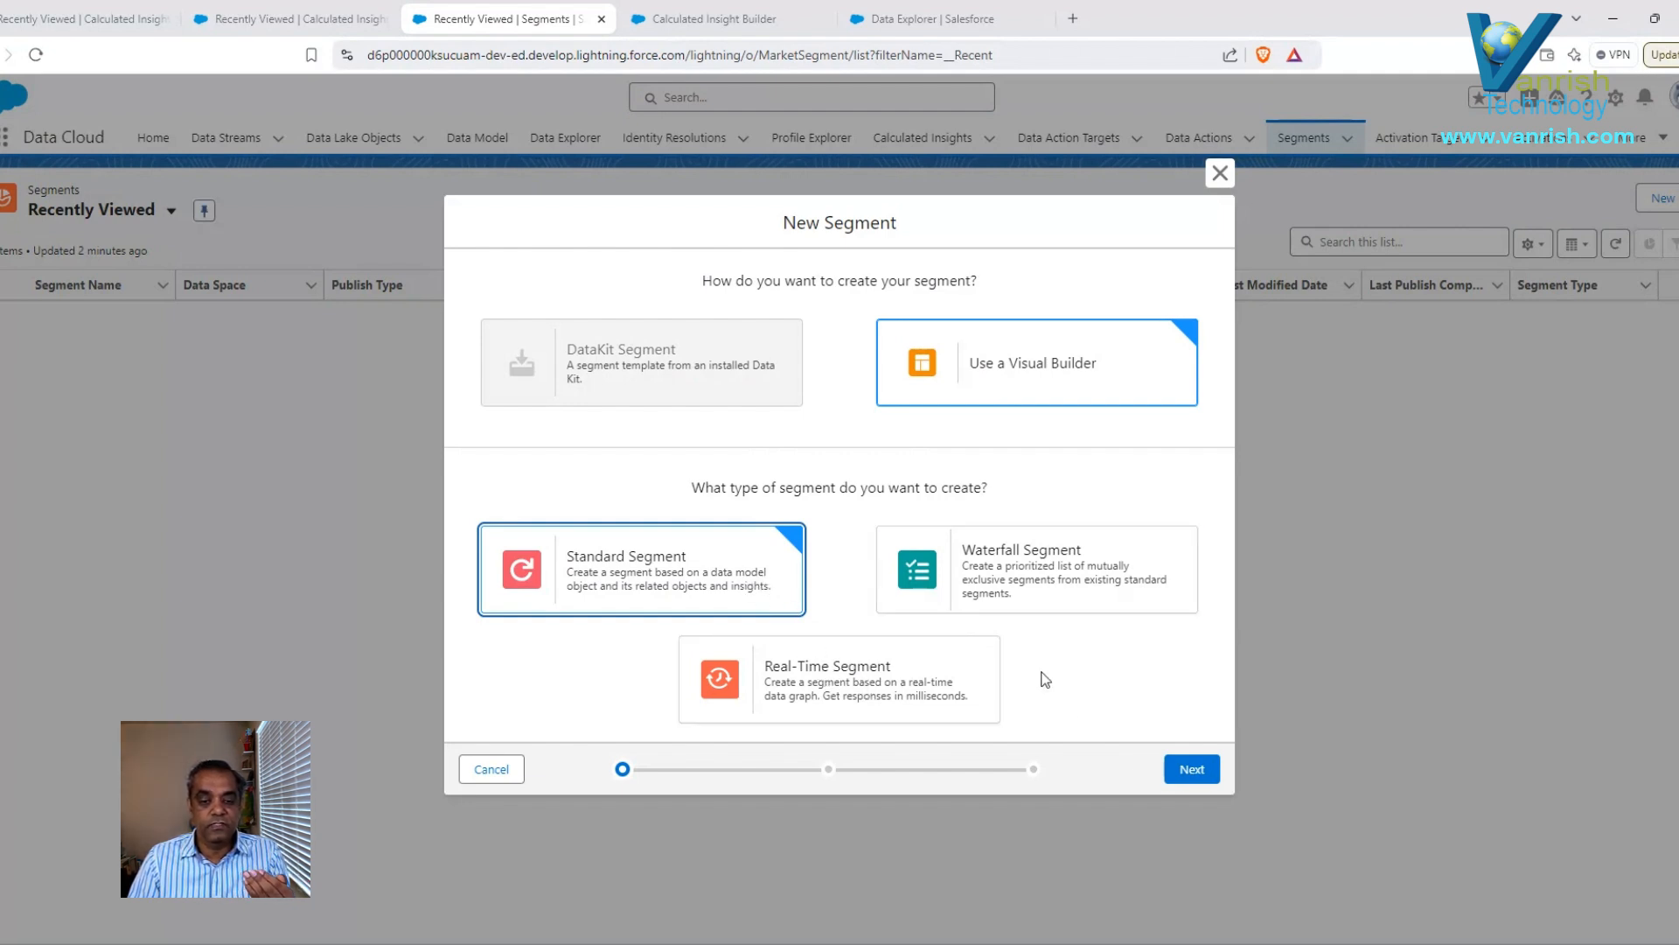
left_click(1194, 770)
Name the new segment "No Zip Code", with the default data space and Unified Individual as the segmented object.
mouse_move(569, 484)
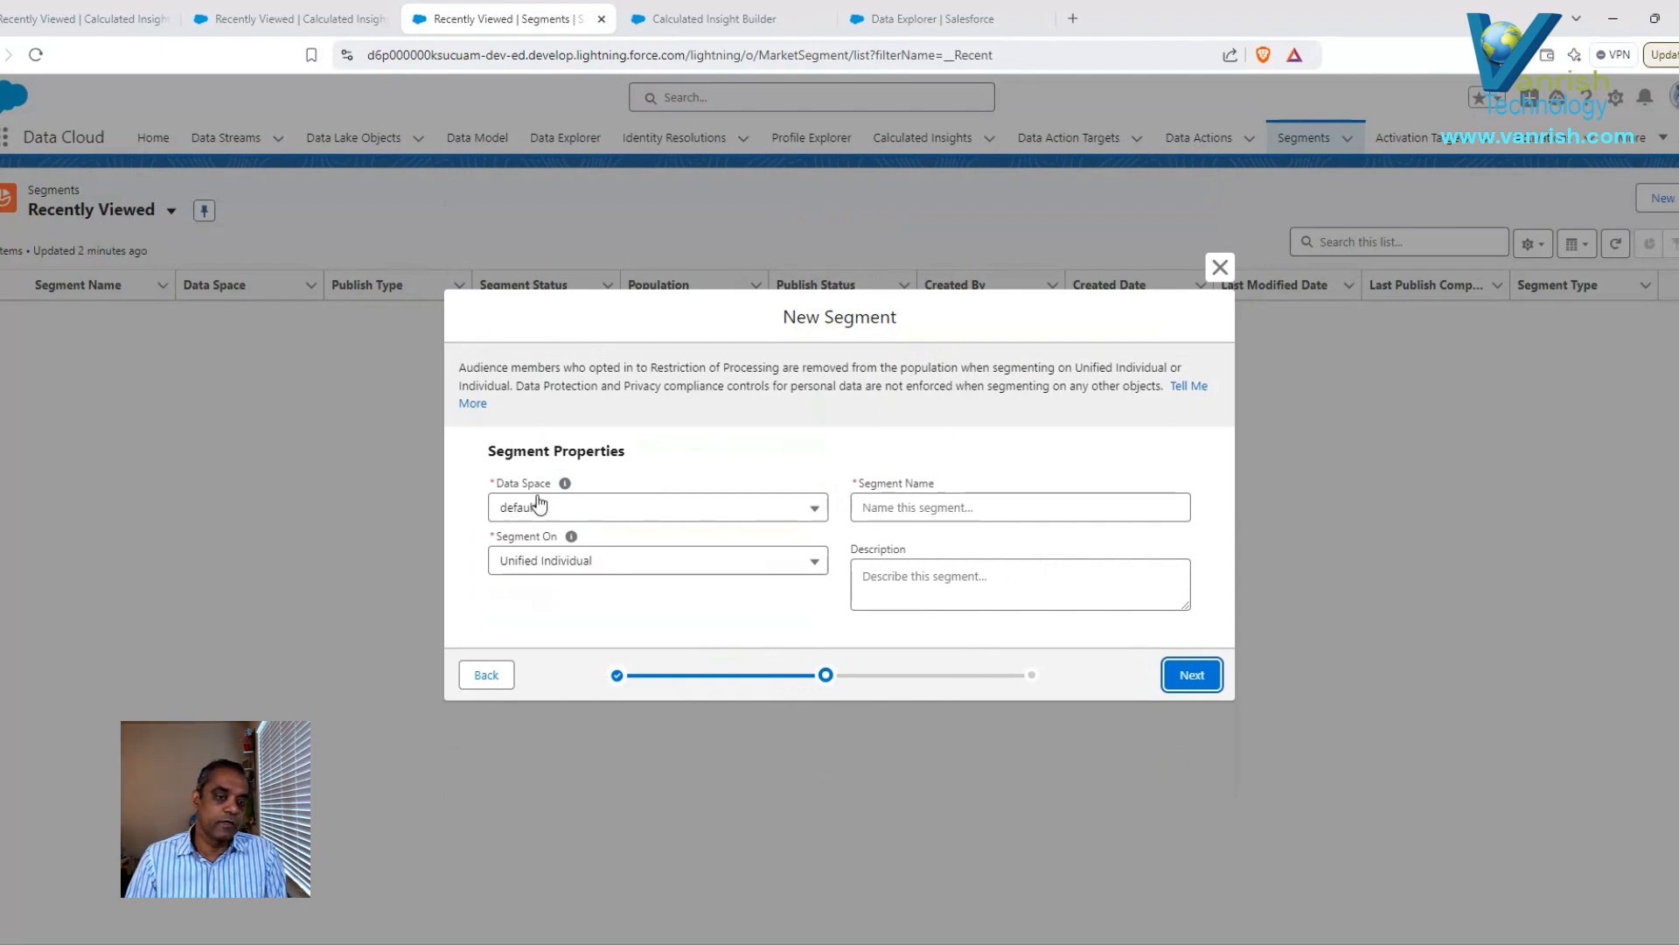
left_click(934, 508)
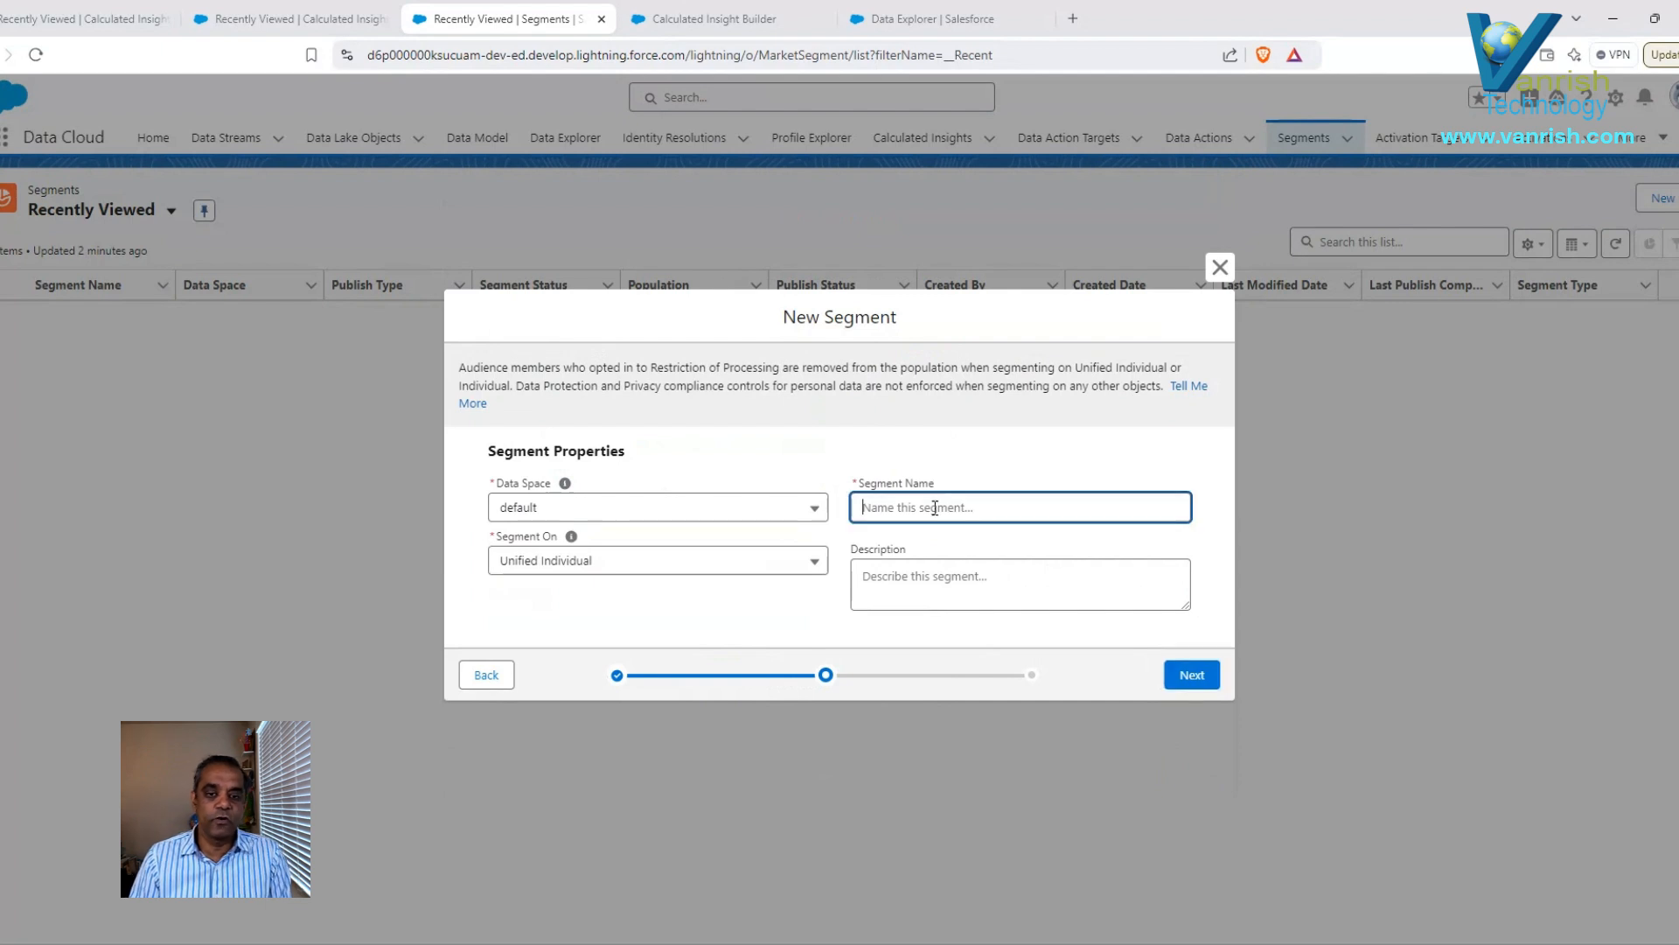
type("No Zip Code")
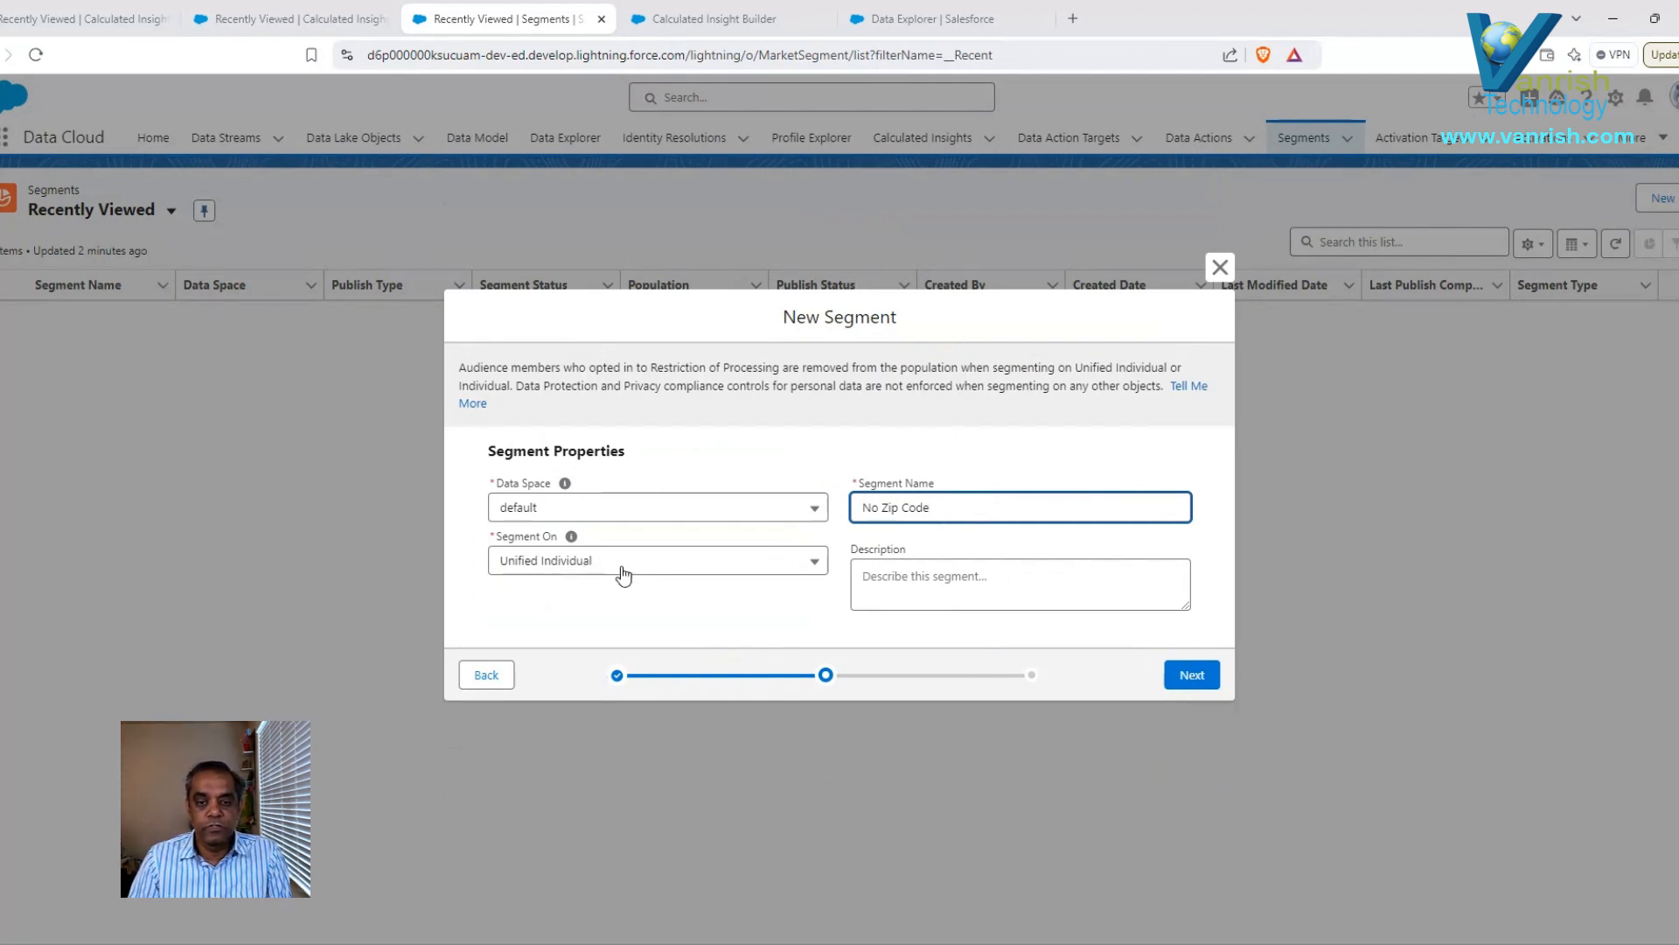
Describe the segment as "Looking for No Zip Code" and save it with Standard Publish and the Don't refresh schedule.
left_click(955, 586)
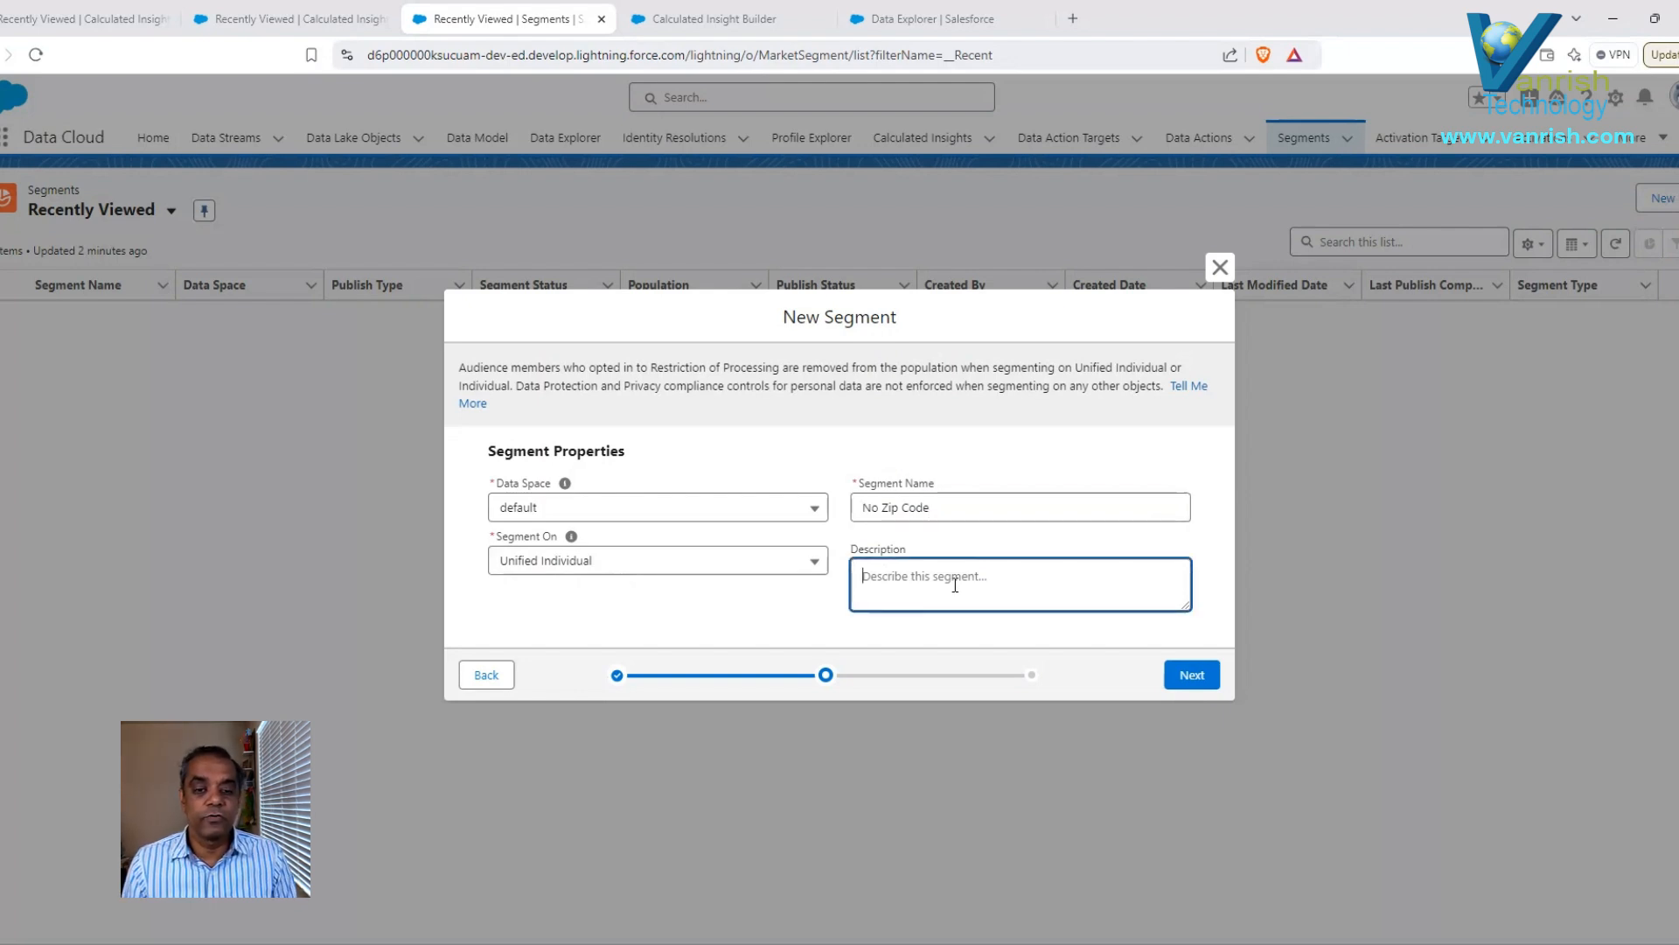
type("Looking ")
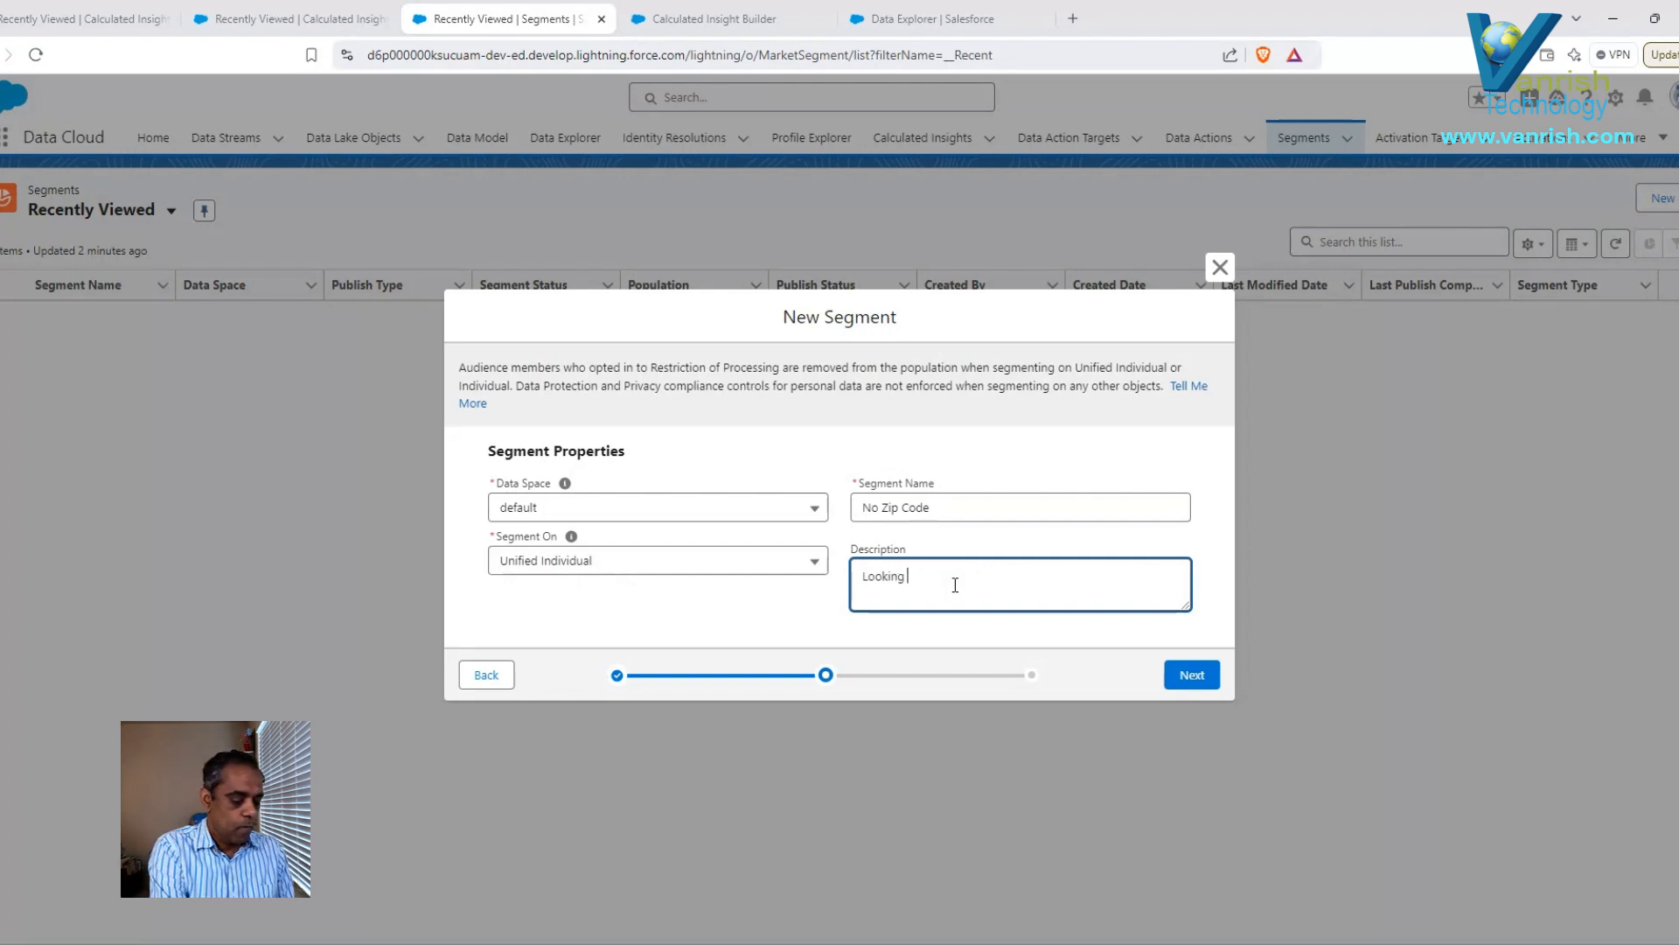
type("for unique")
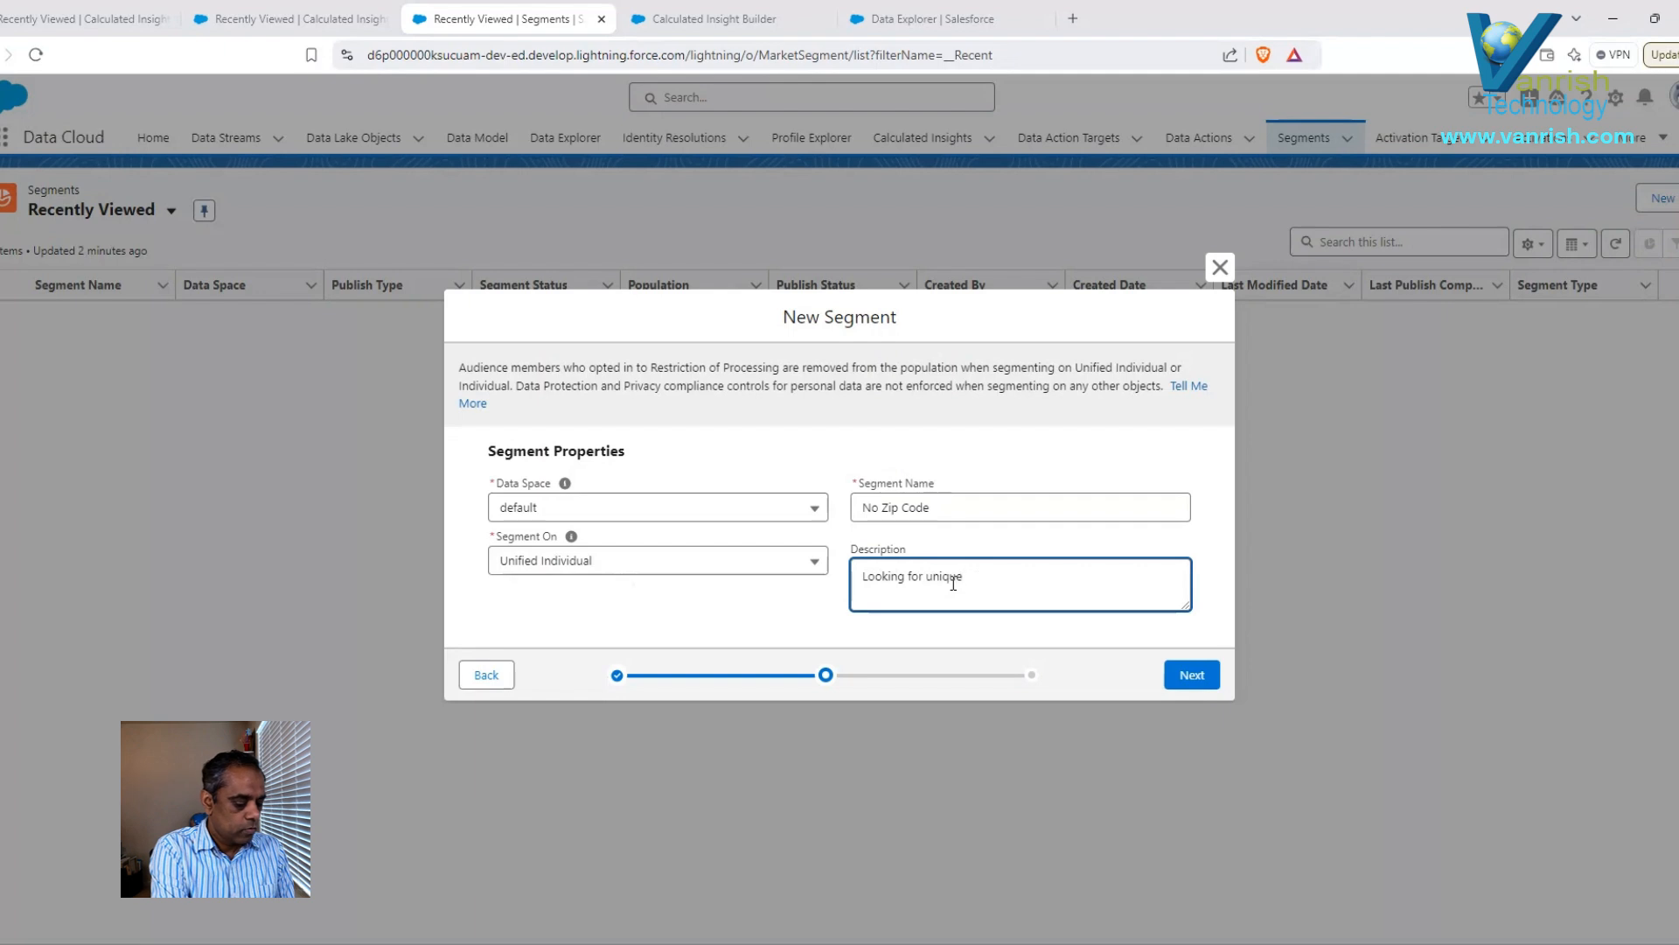
type(" Z")
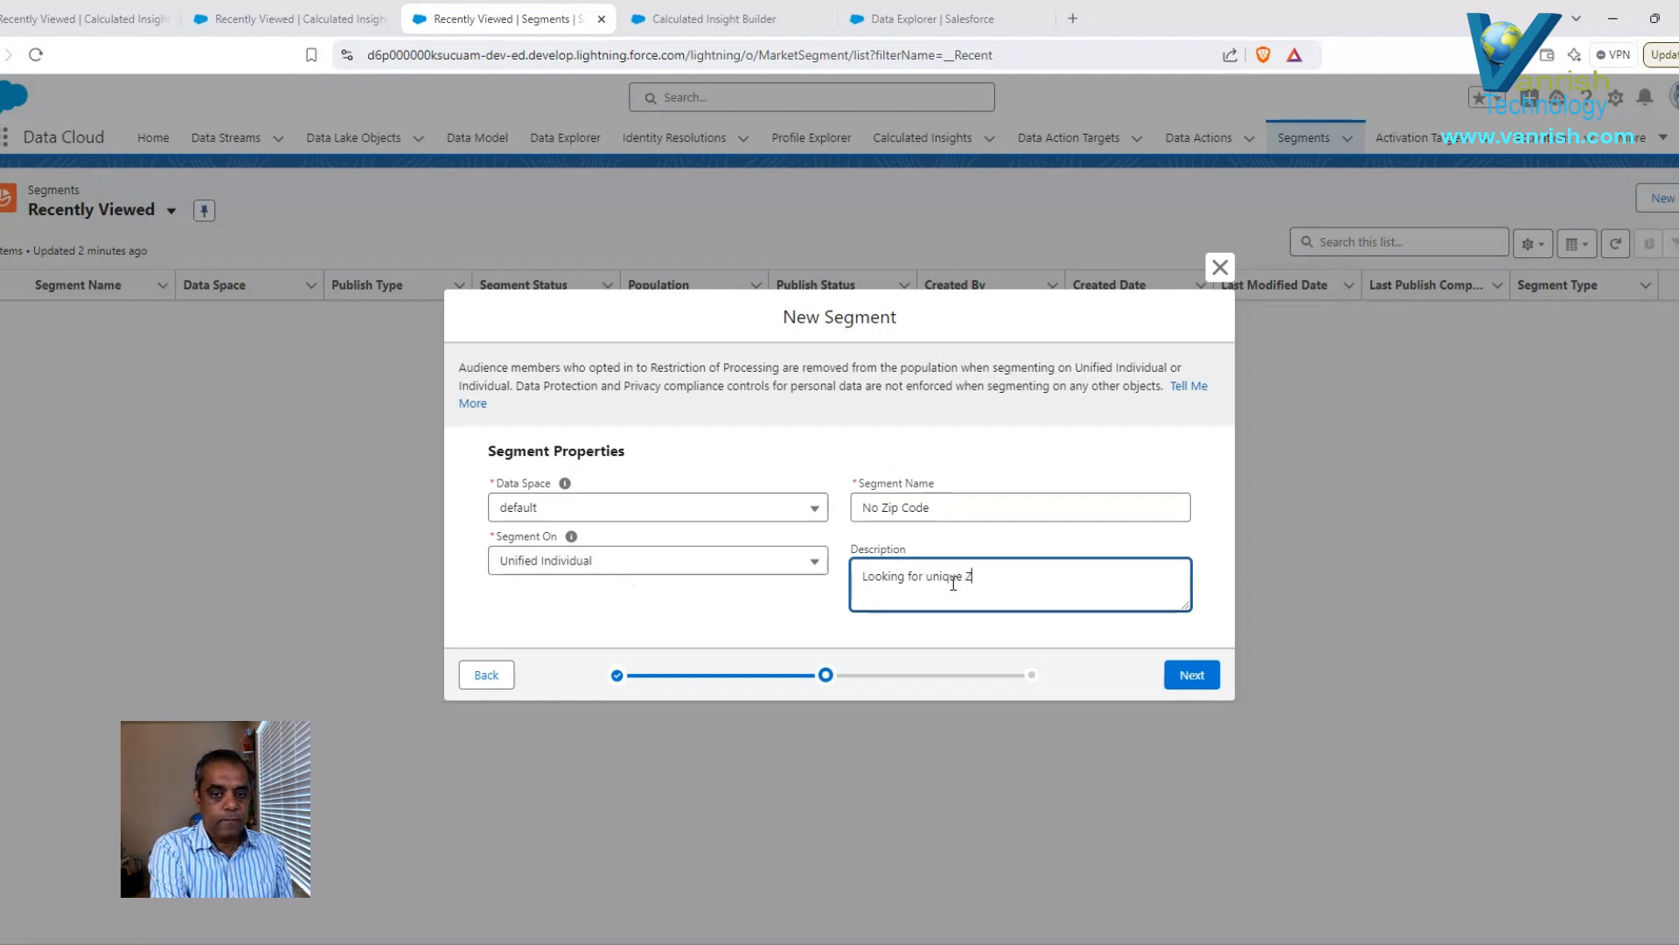
type("i")
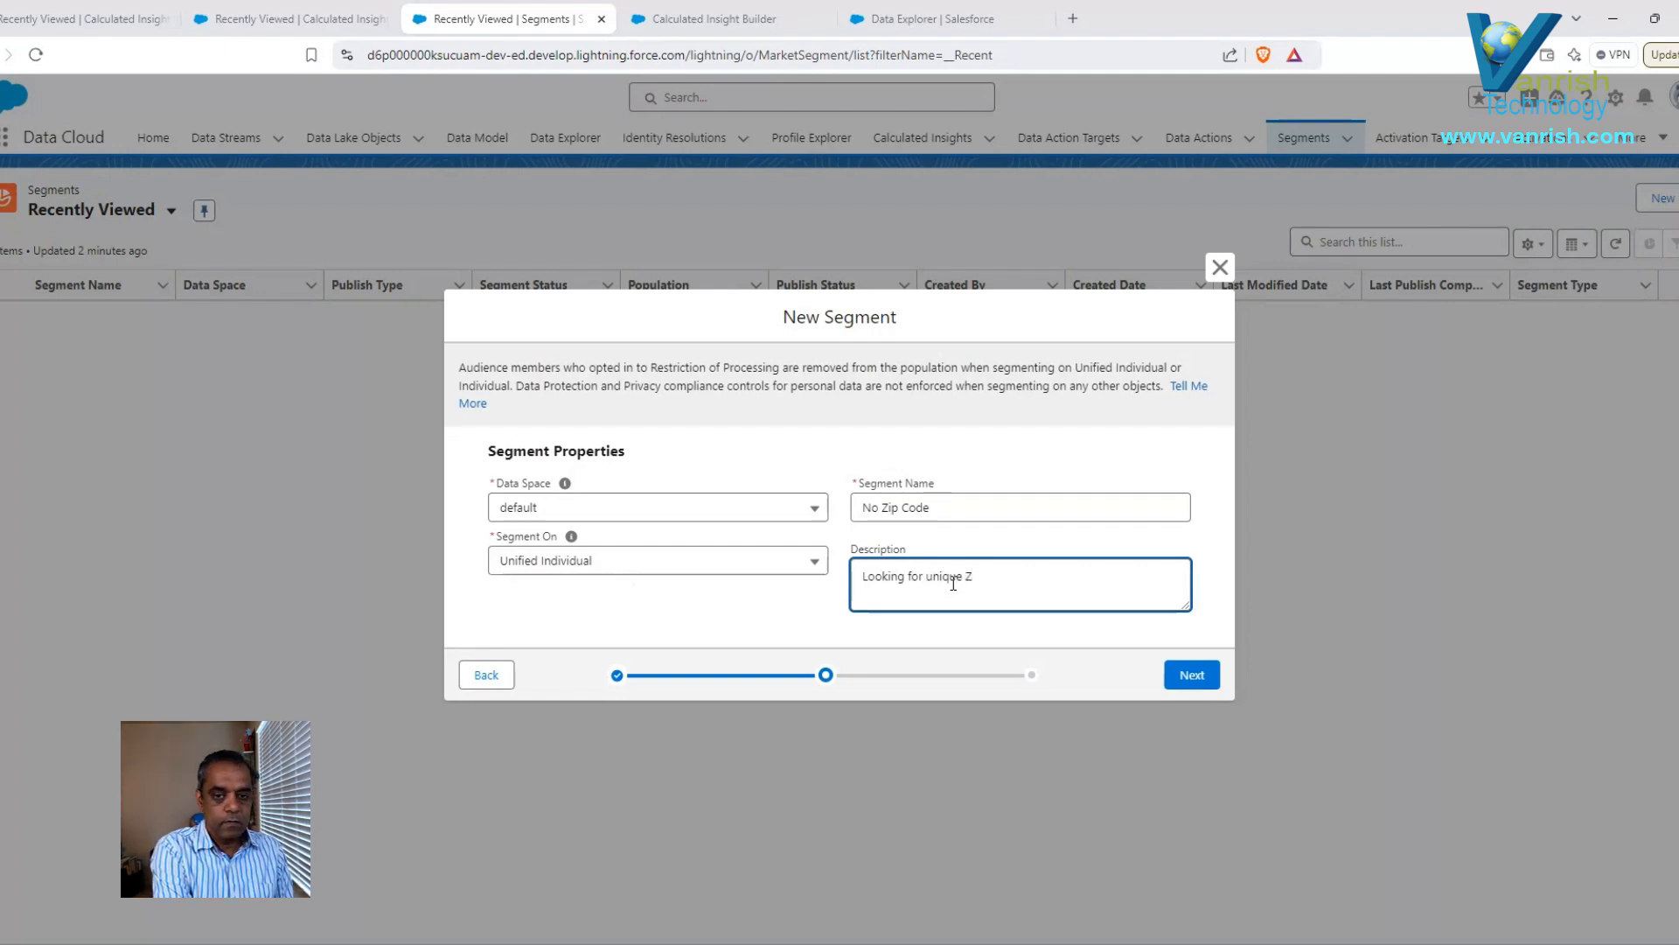
key("BackSpace")
key("BackSpace")
key("BackSpace")
key("BackSpace")
key("BackSpace")
key("BackSpace")
key("BackSpace")
key("BackSpace")
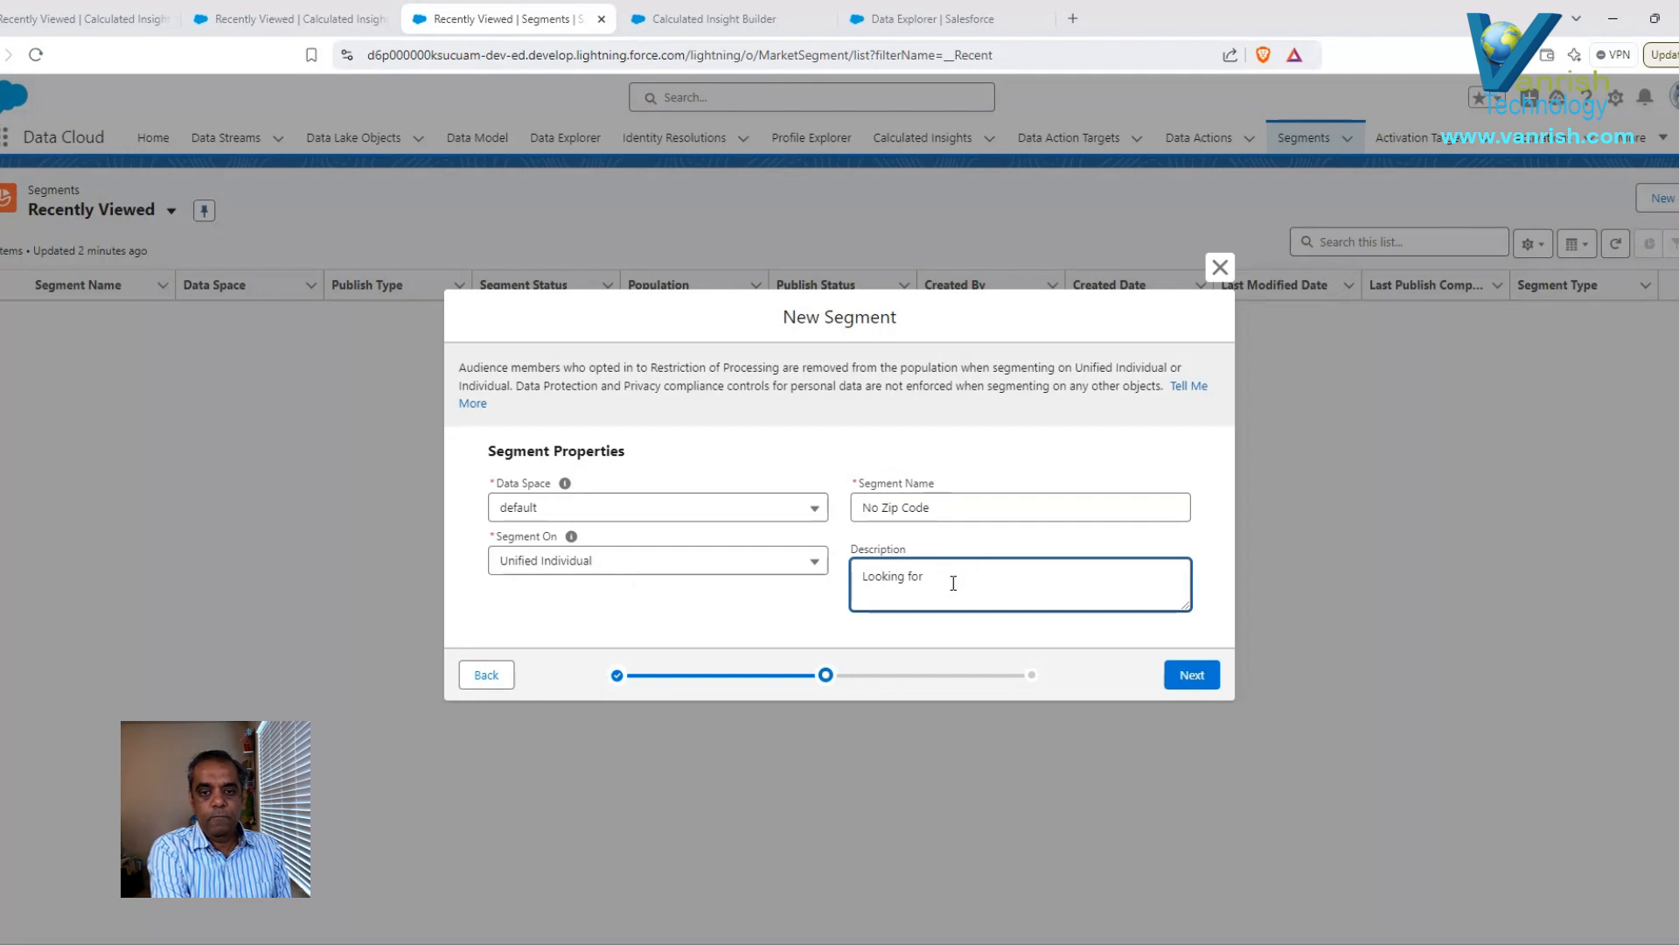
type("No Zip")
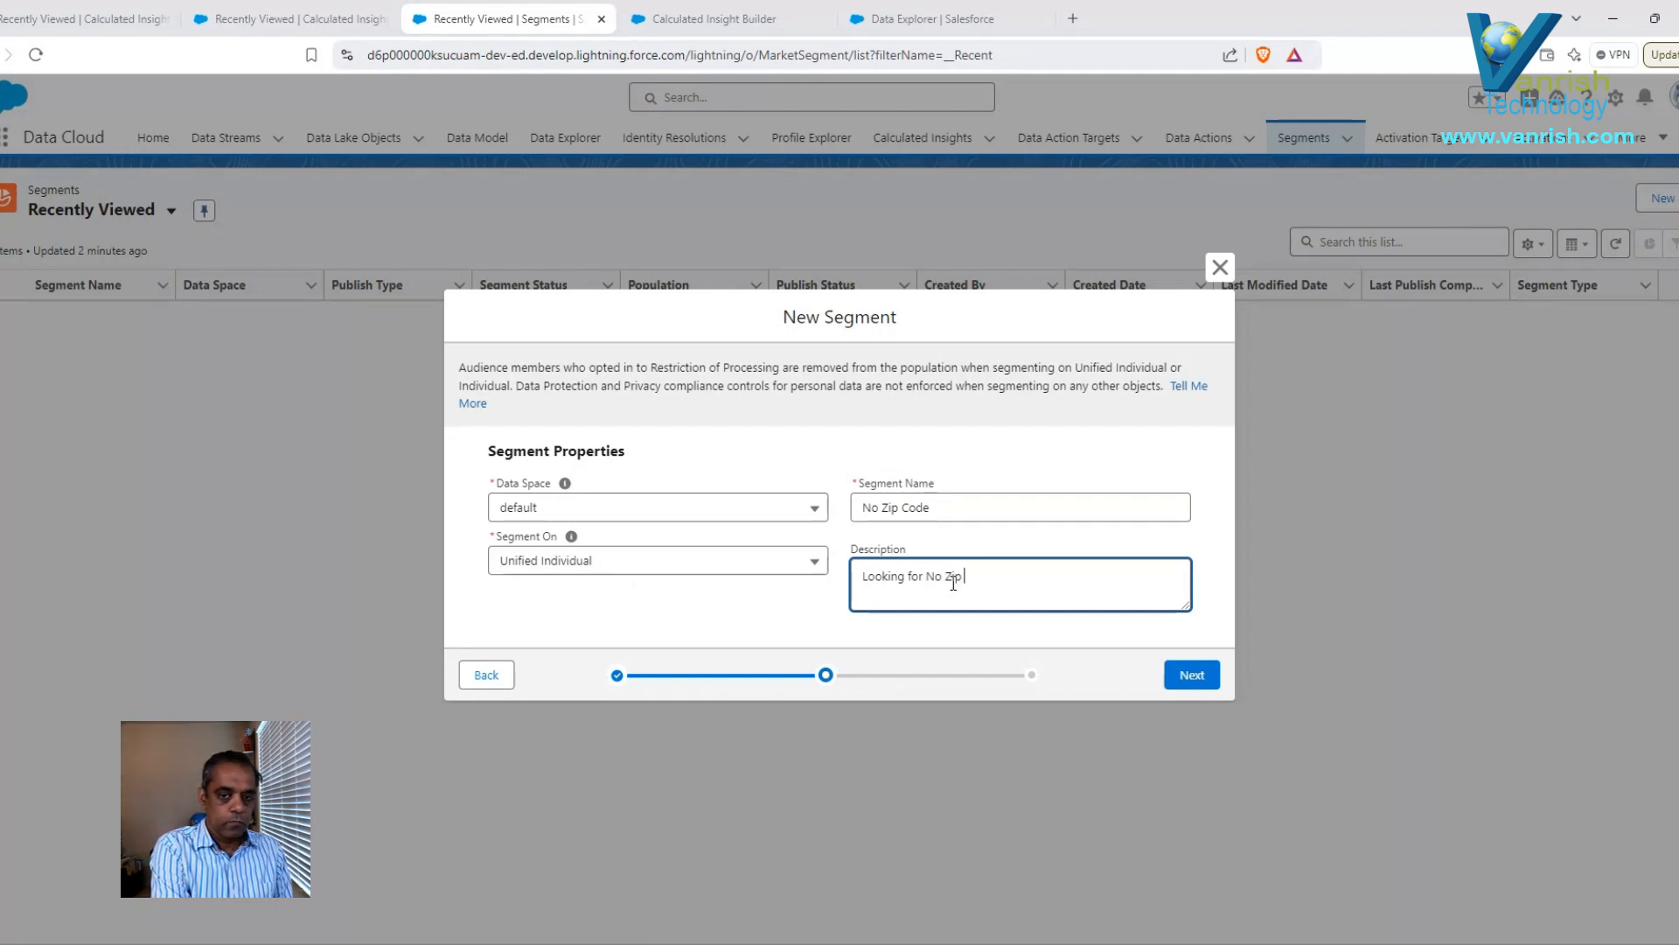
type(" Code")
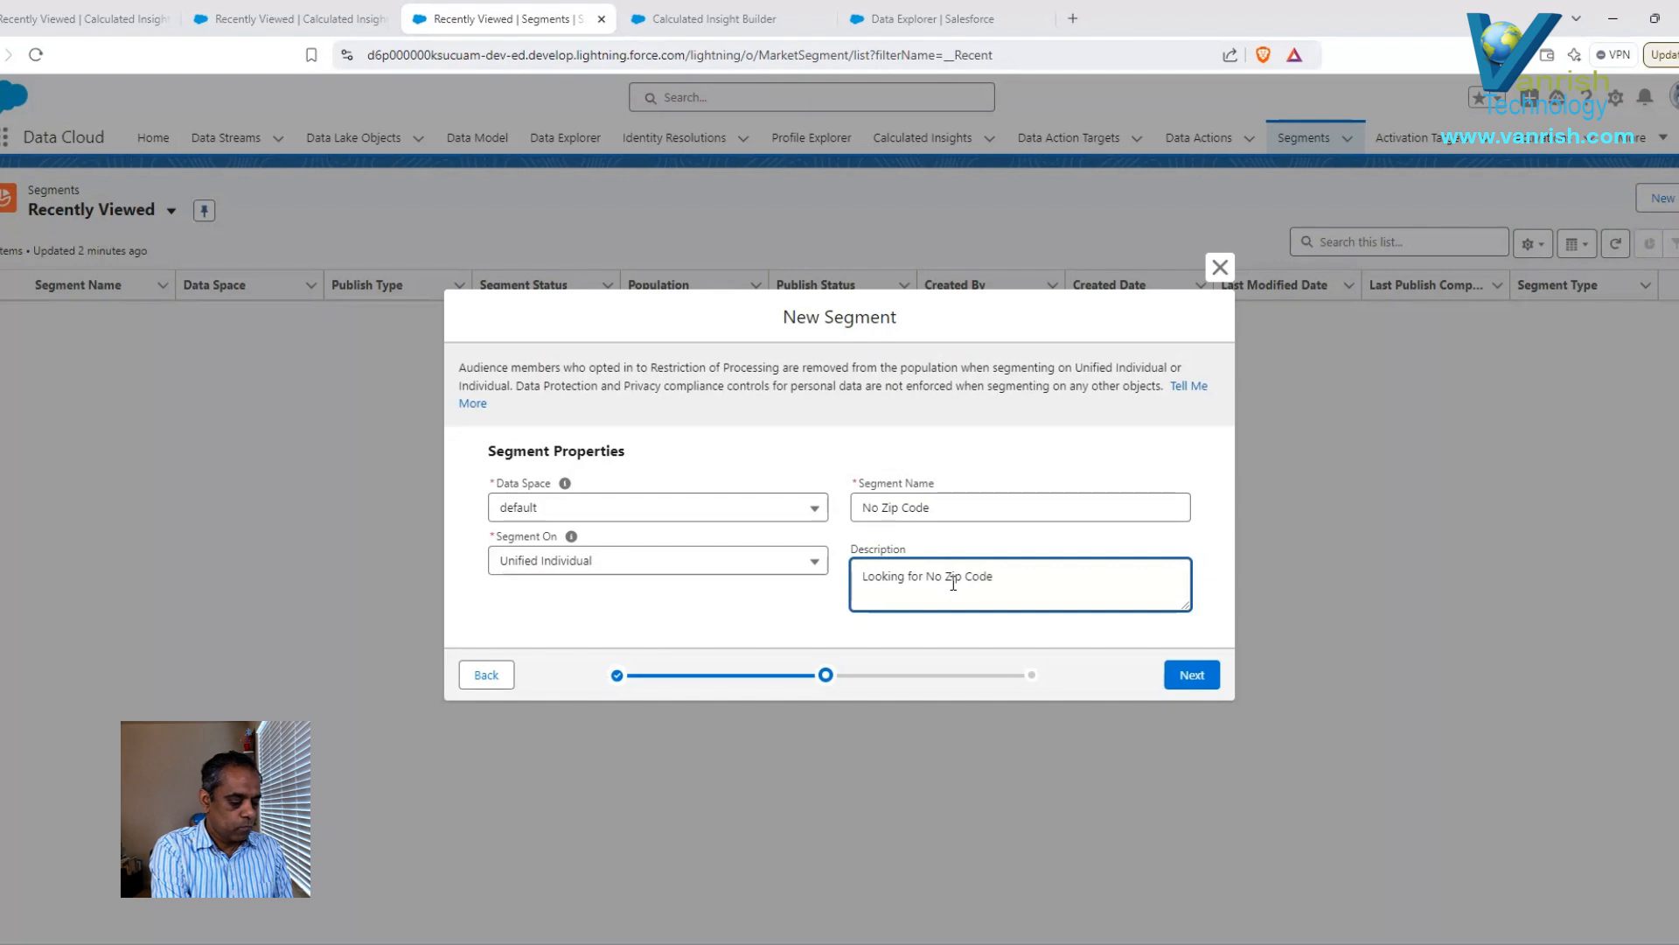
left_click(1191, 676)
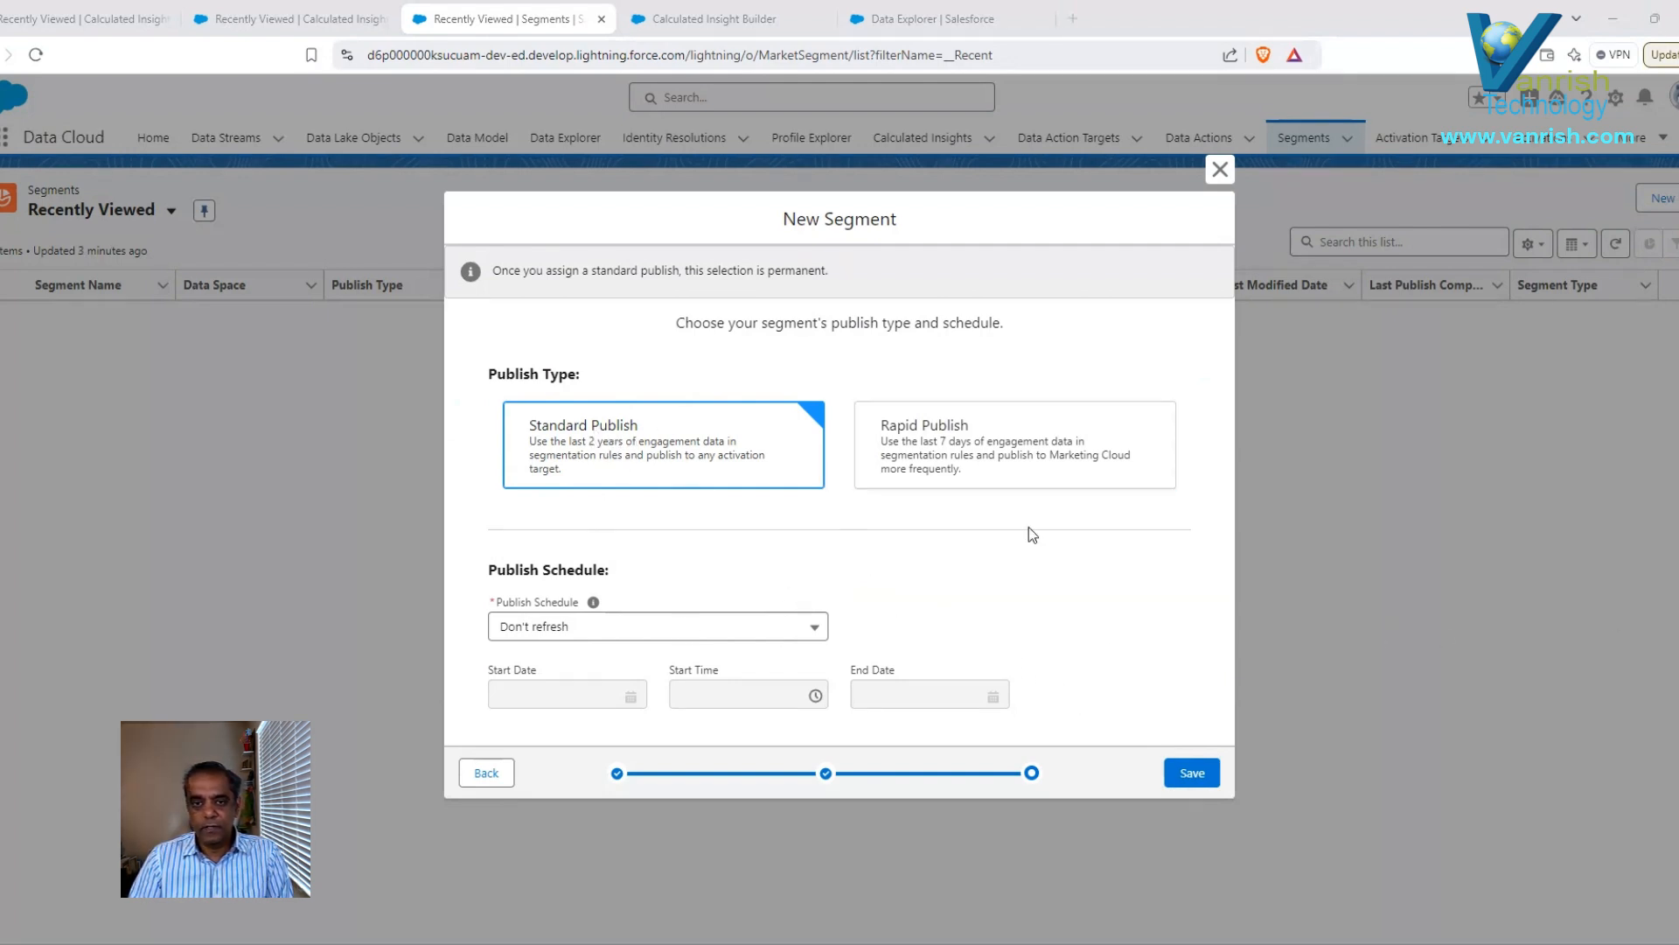
left_click(1194, 774)
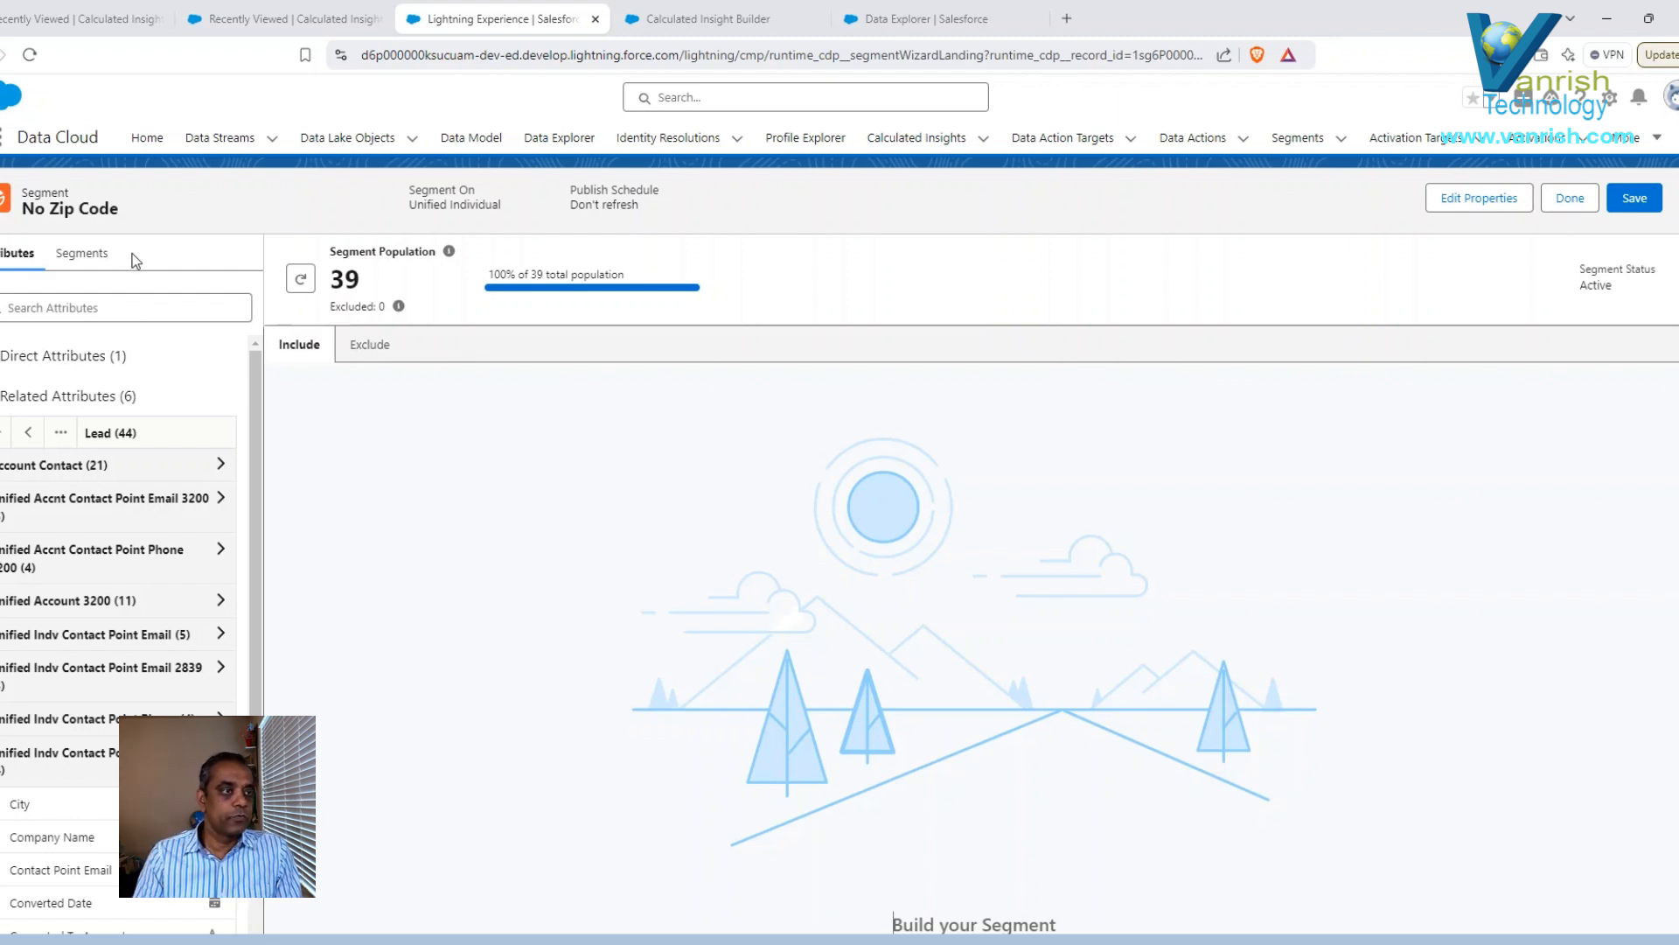
left_click(29, 435)
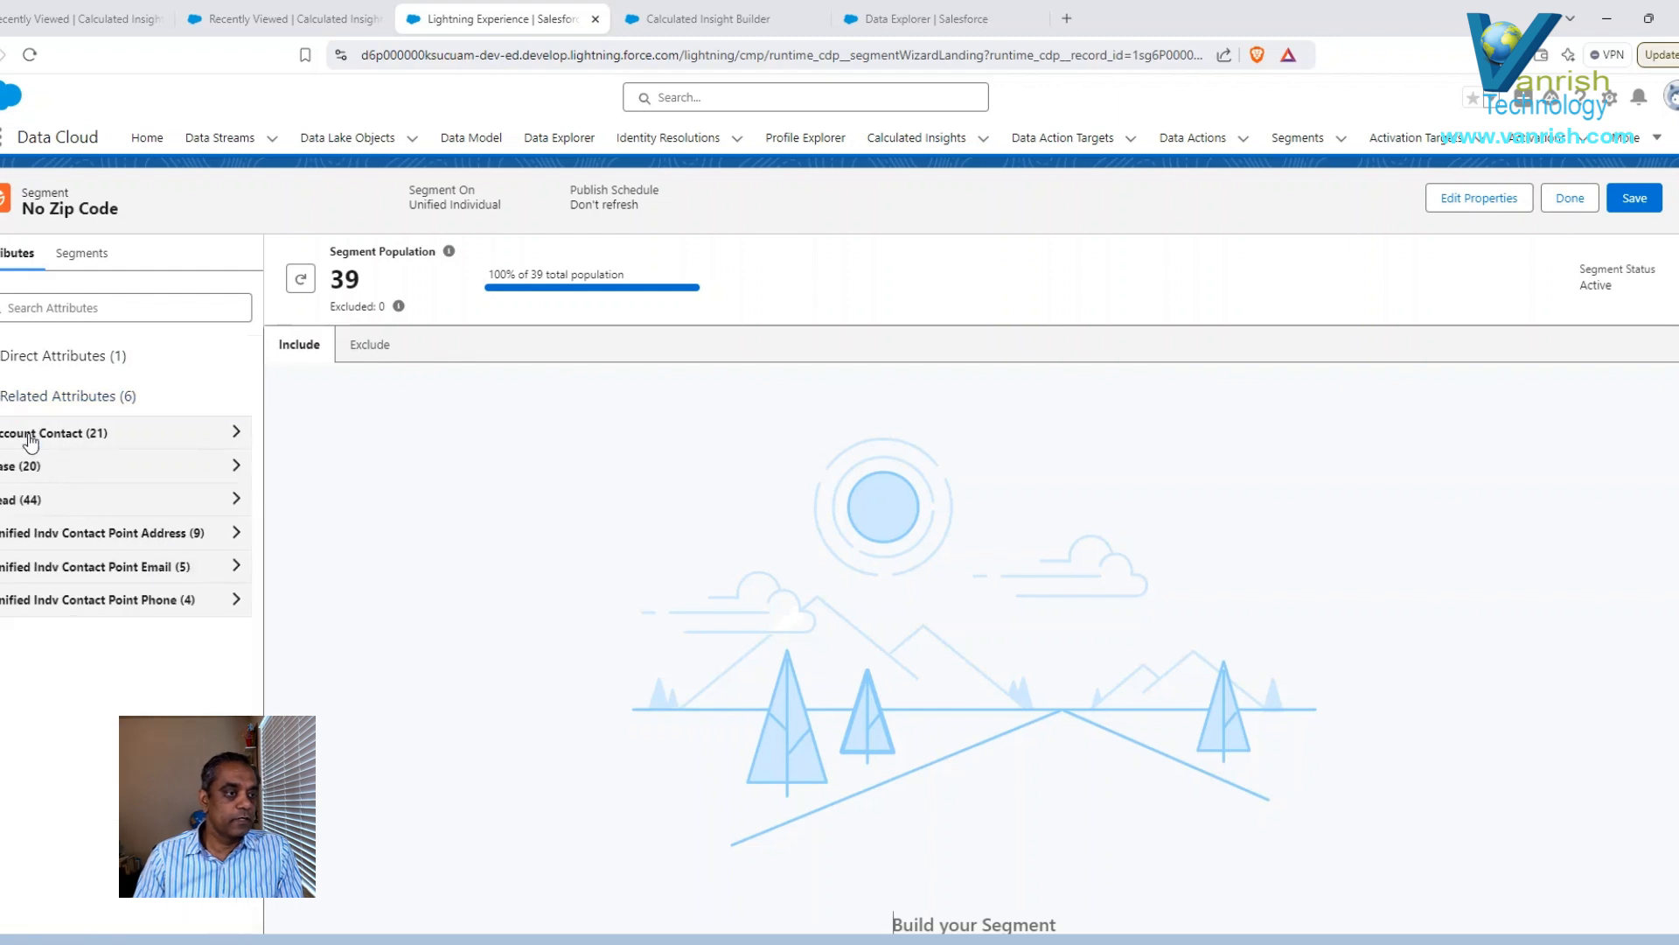
left_click(92, 254)
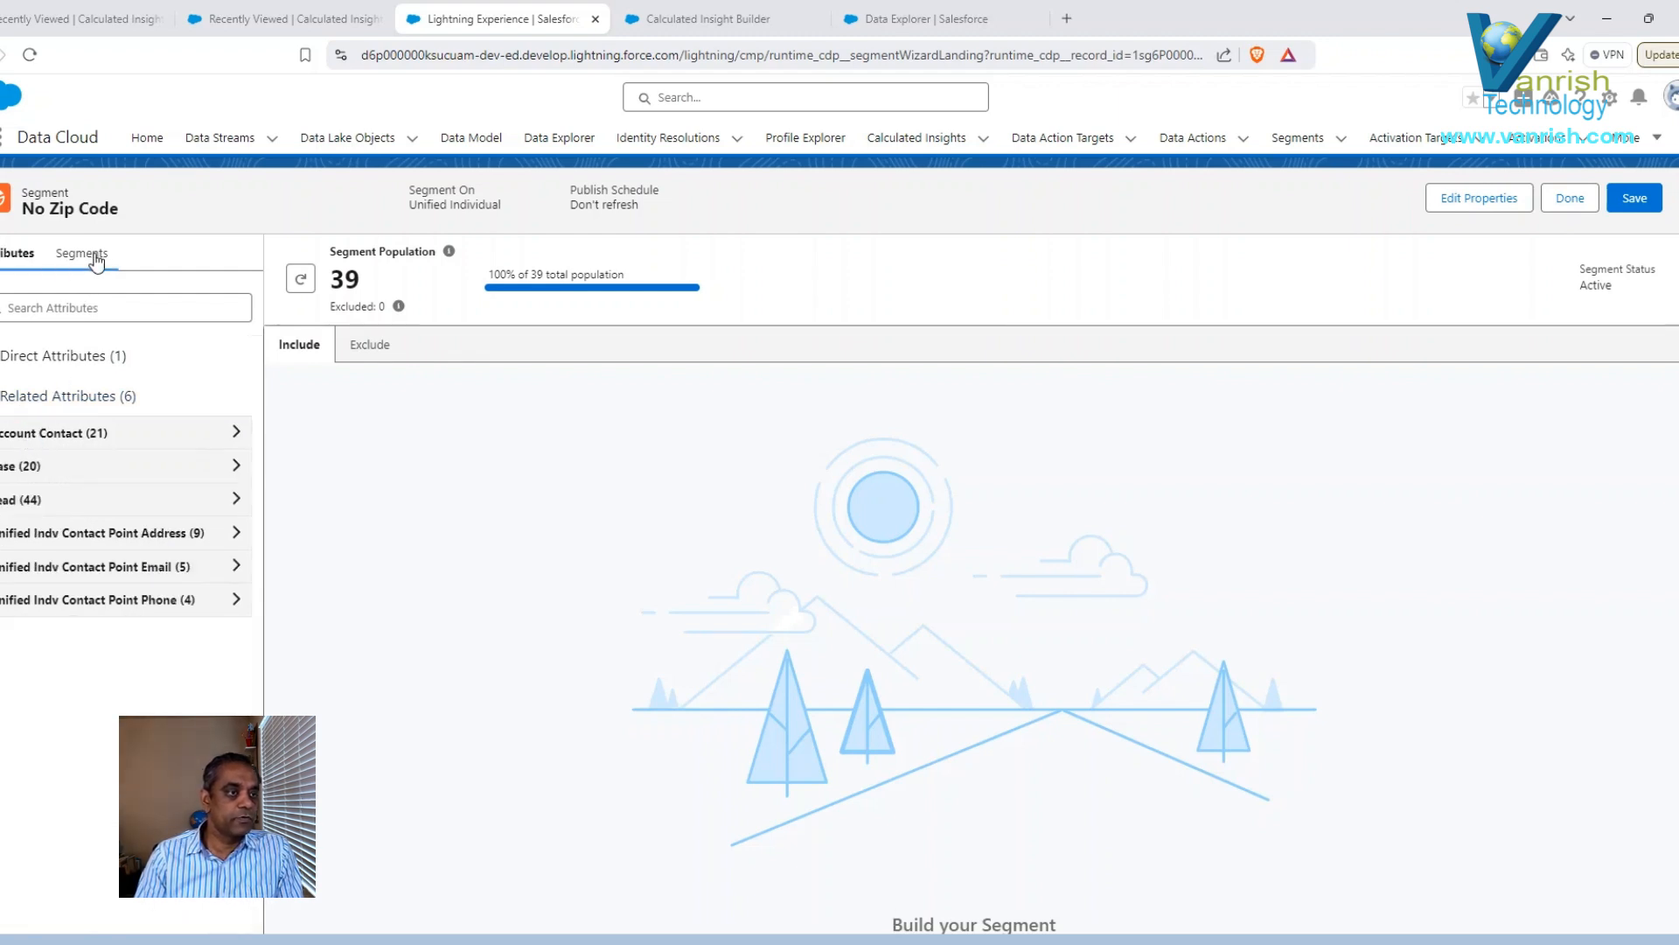
left_click(16, 253)
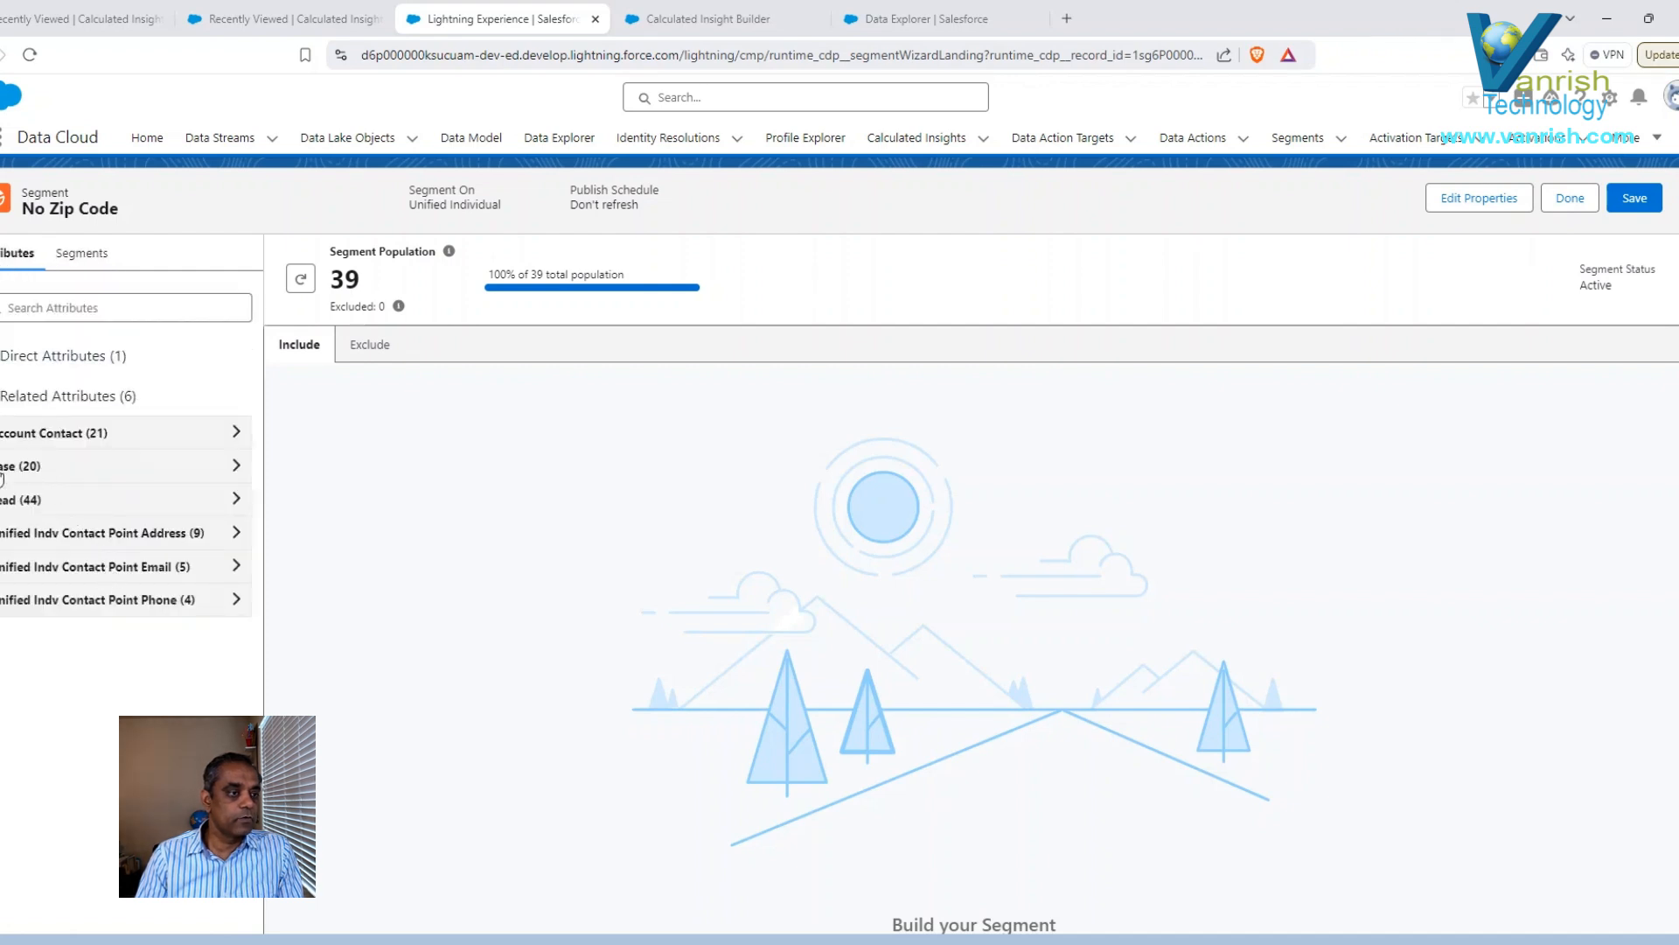
Add the Is US Based attribute from the related Lead object to the segment's include rules.
left_click(7, 505)
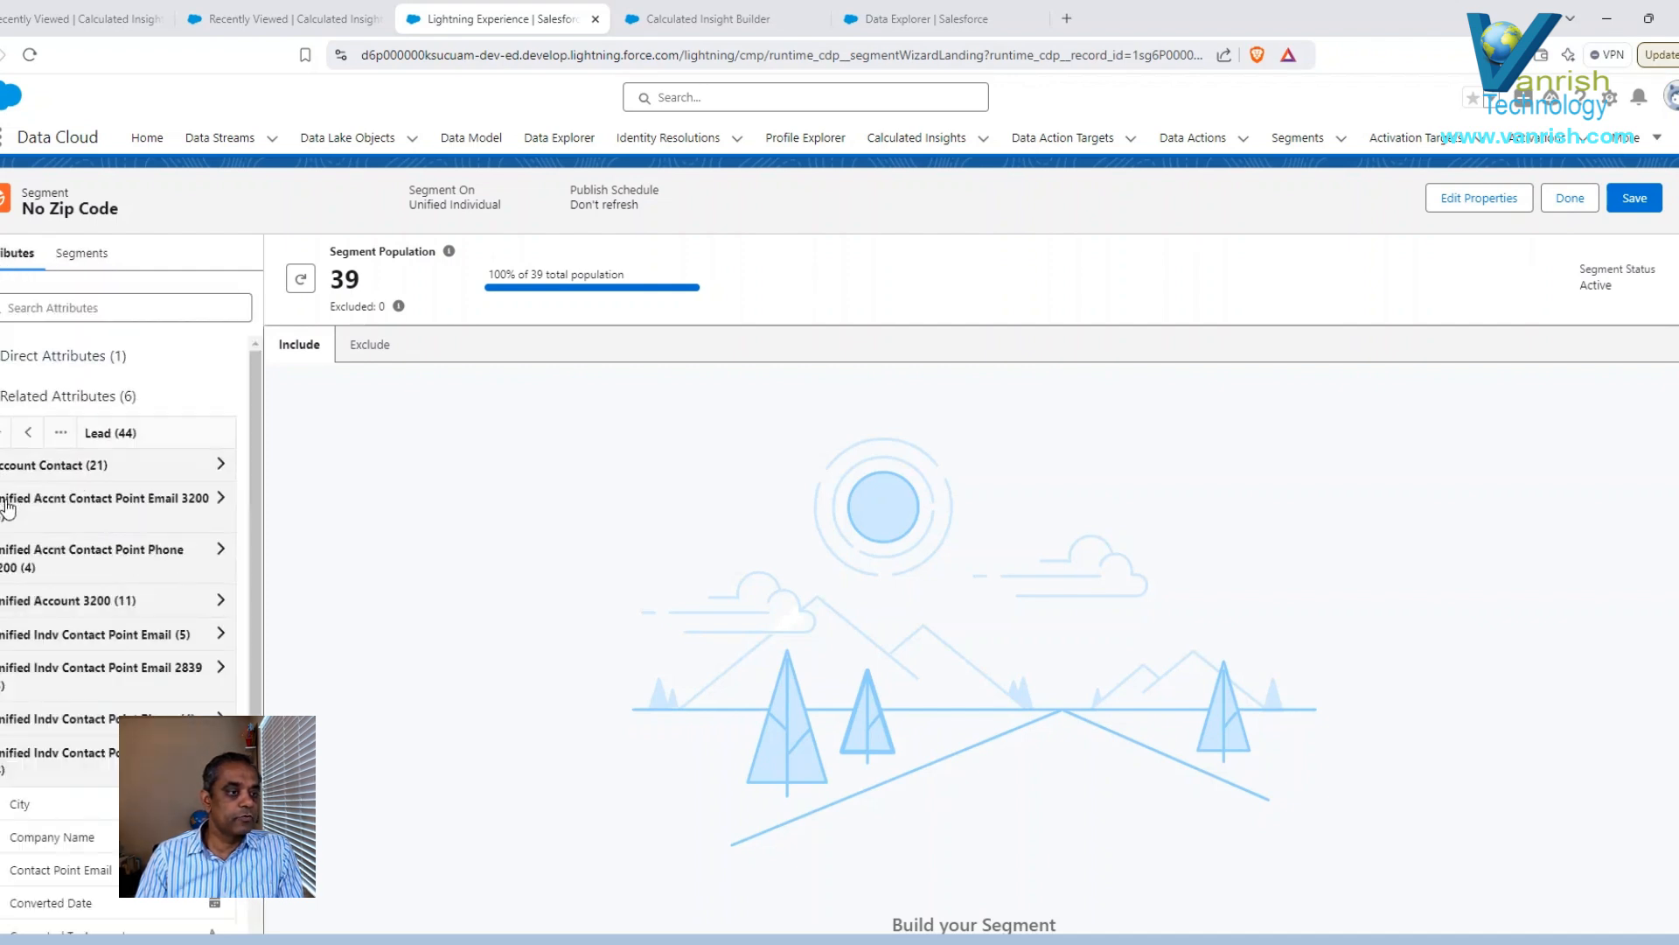
scroll(255, 585, "down", 3)
scroll(3, 571, "down", 5)
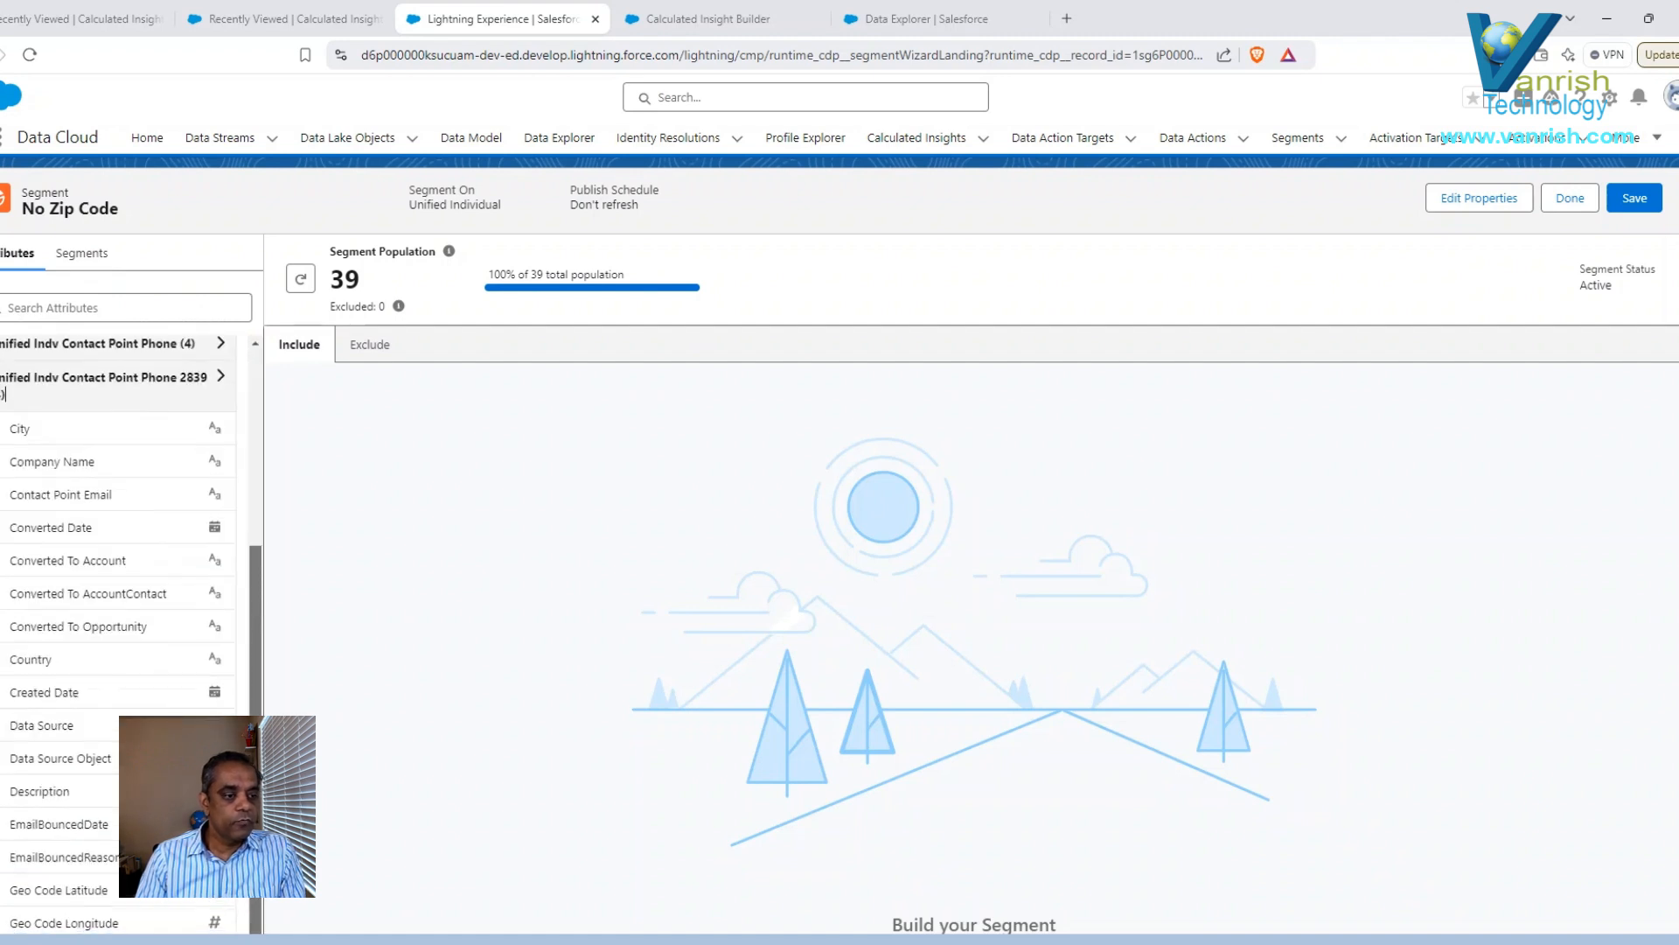
scroll(263, 910, "down", 1)
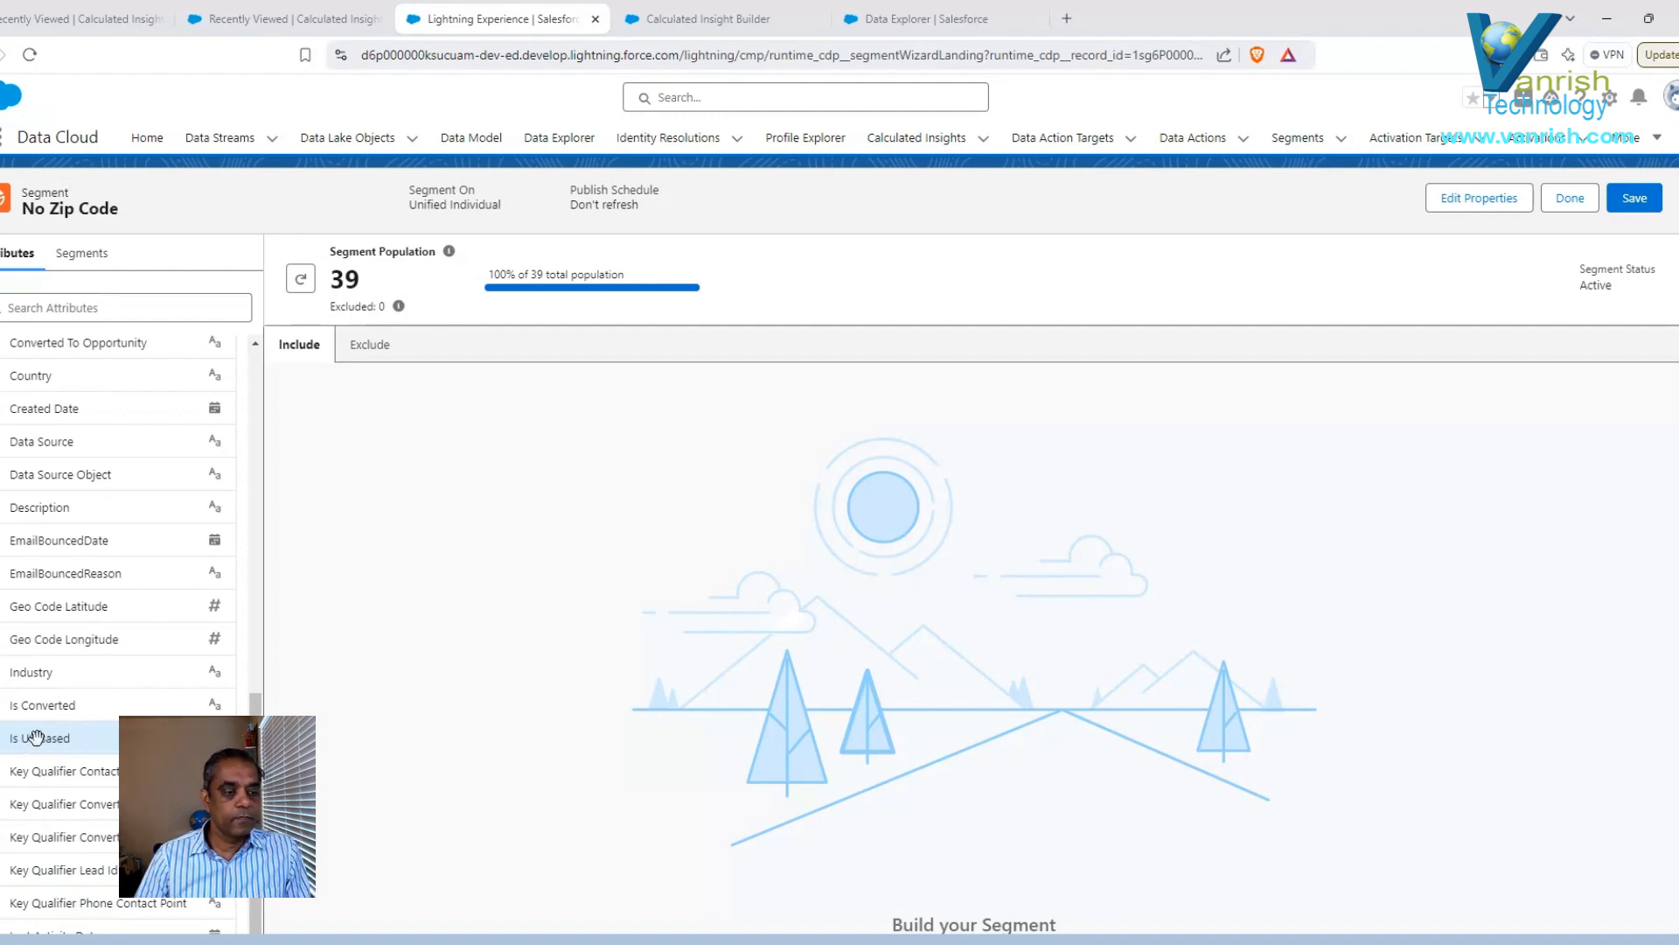
left_click_drag(22, 741, 945, 638)
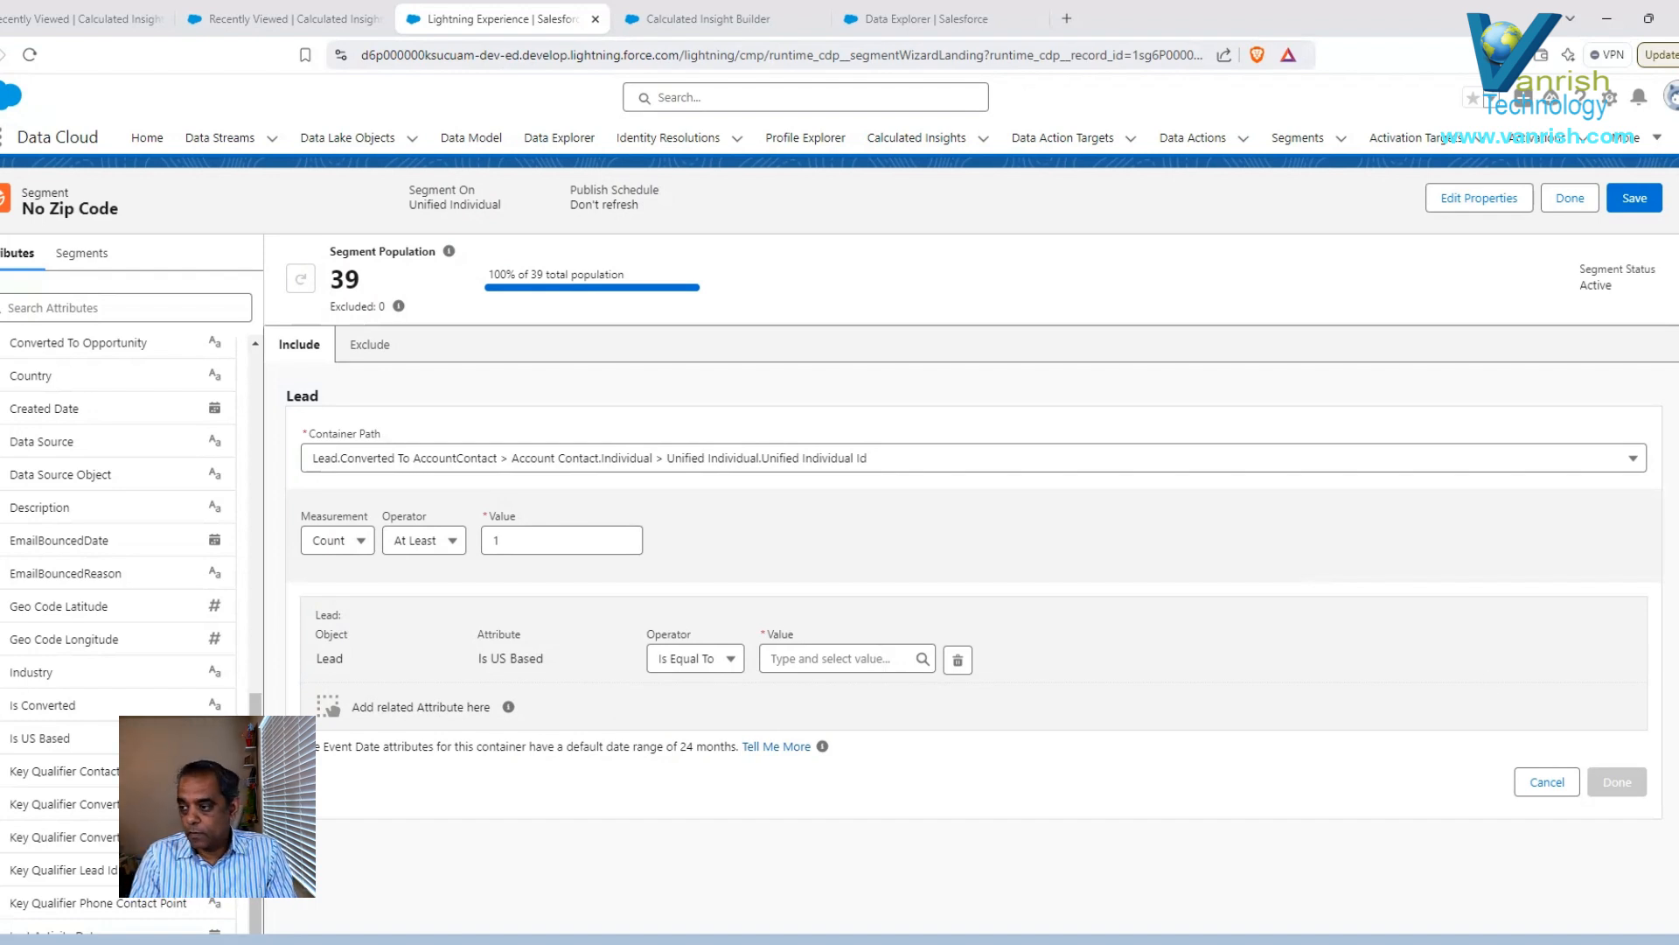
Set the Lead condition so Is US Based is equal to true, and finish the rule.
left_click(842, 659)
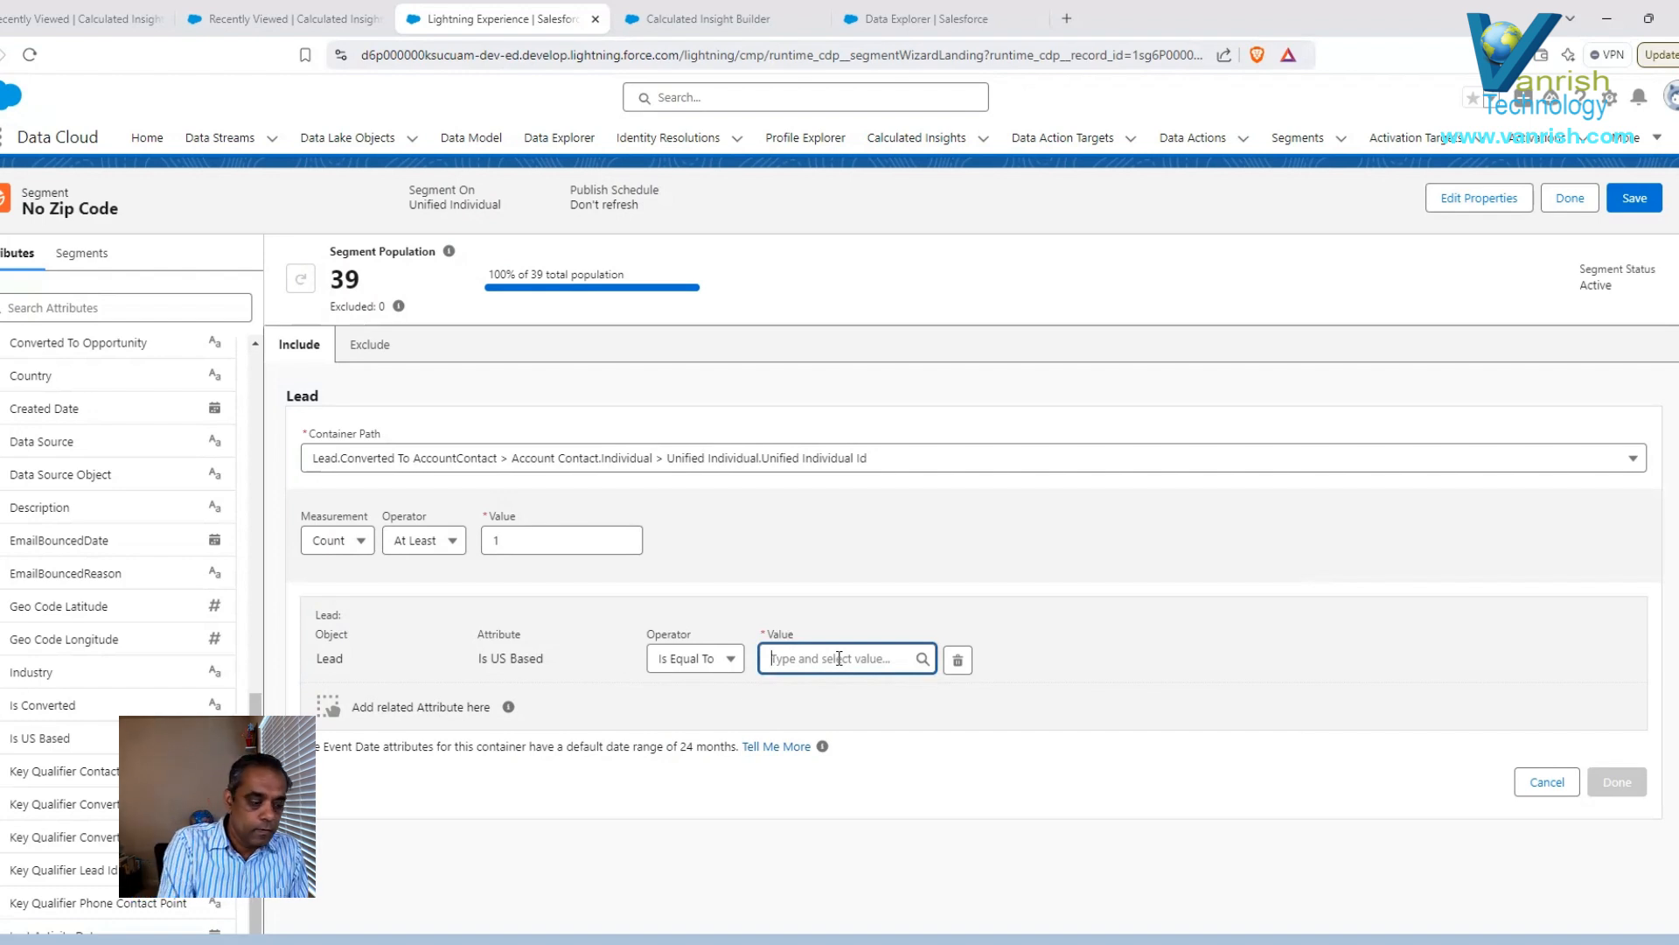
type("true")
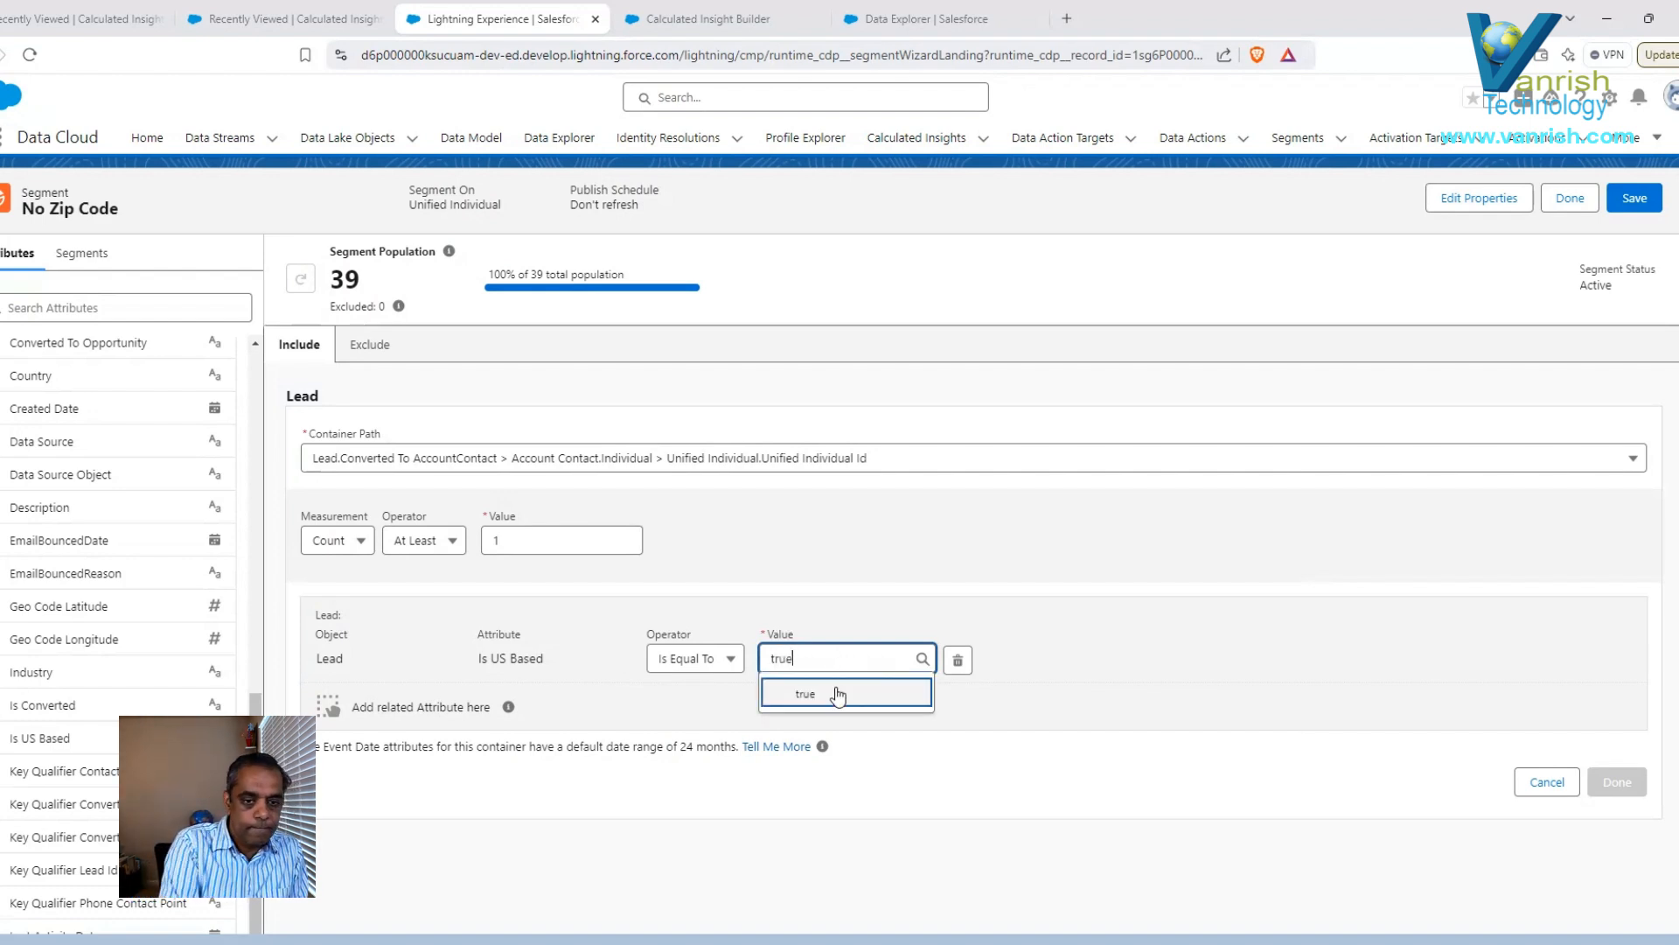
left_click(836, 694)
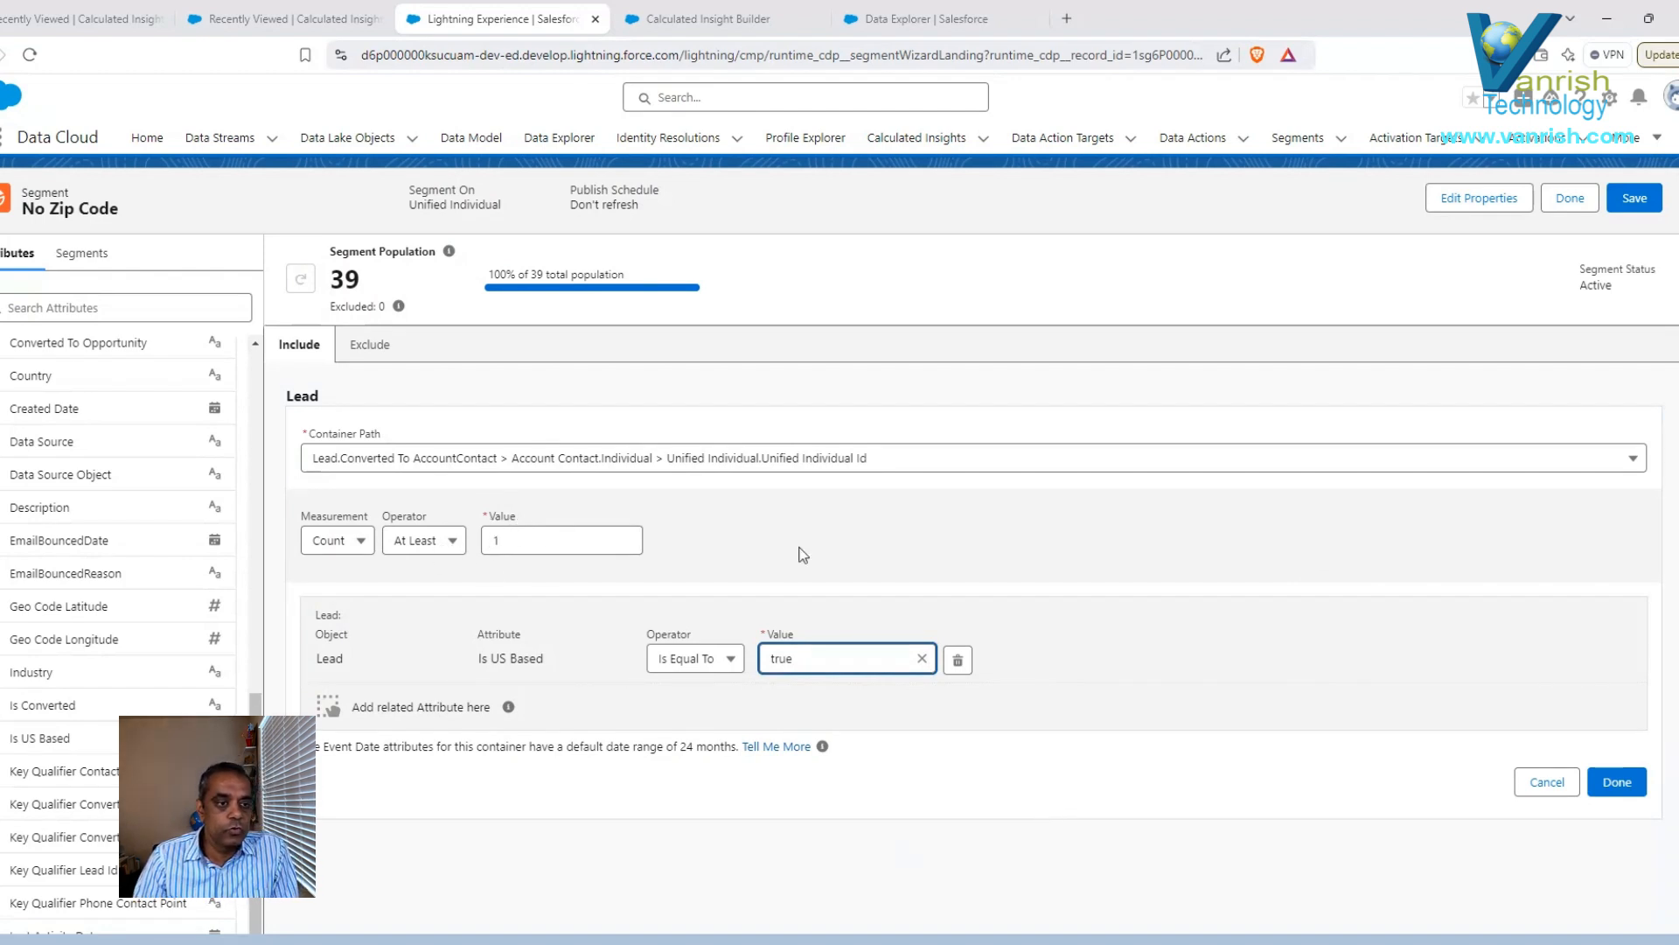
left_click(1618, 785)
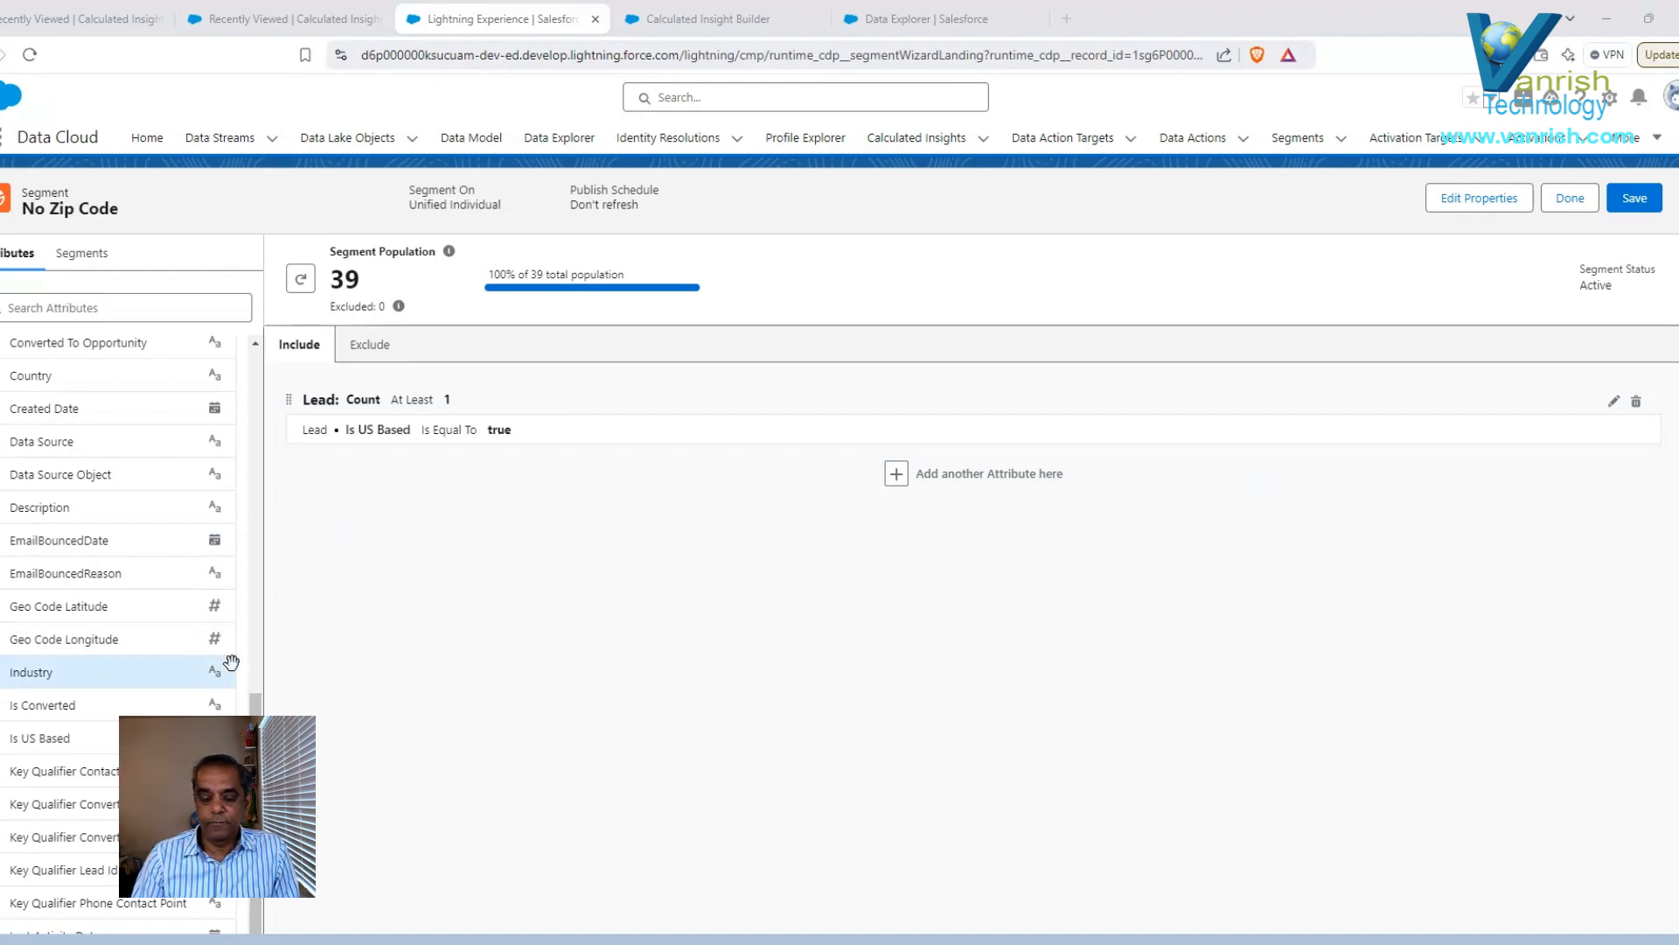
Search the attributes for "Postal" and add the Lead object's Postal Code as a second rule in the segment's include rules.
scroll(251, 548, "up", 4)
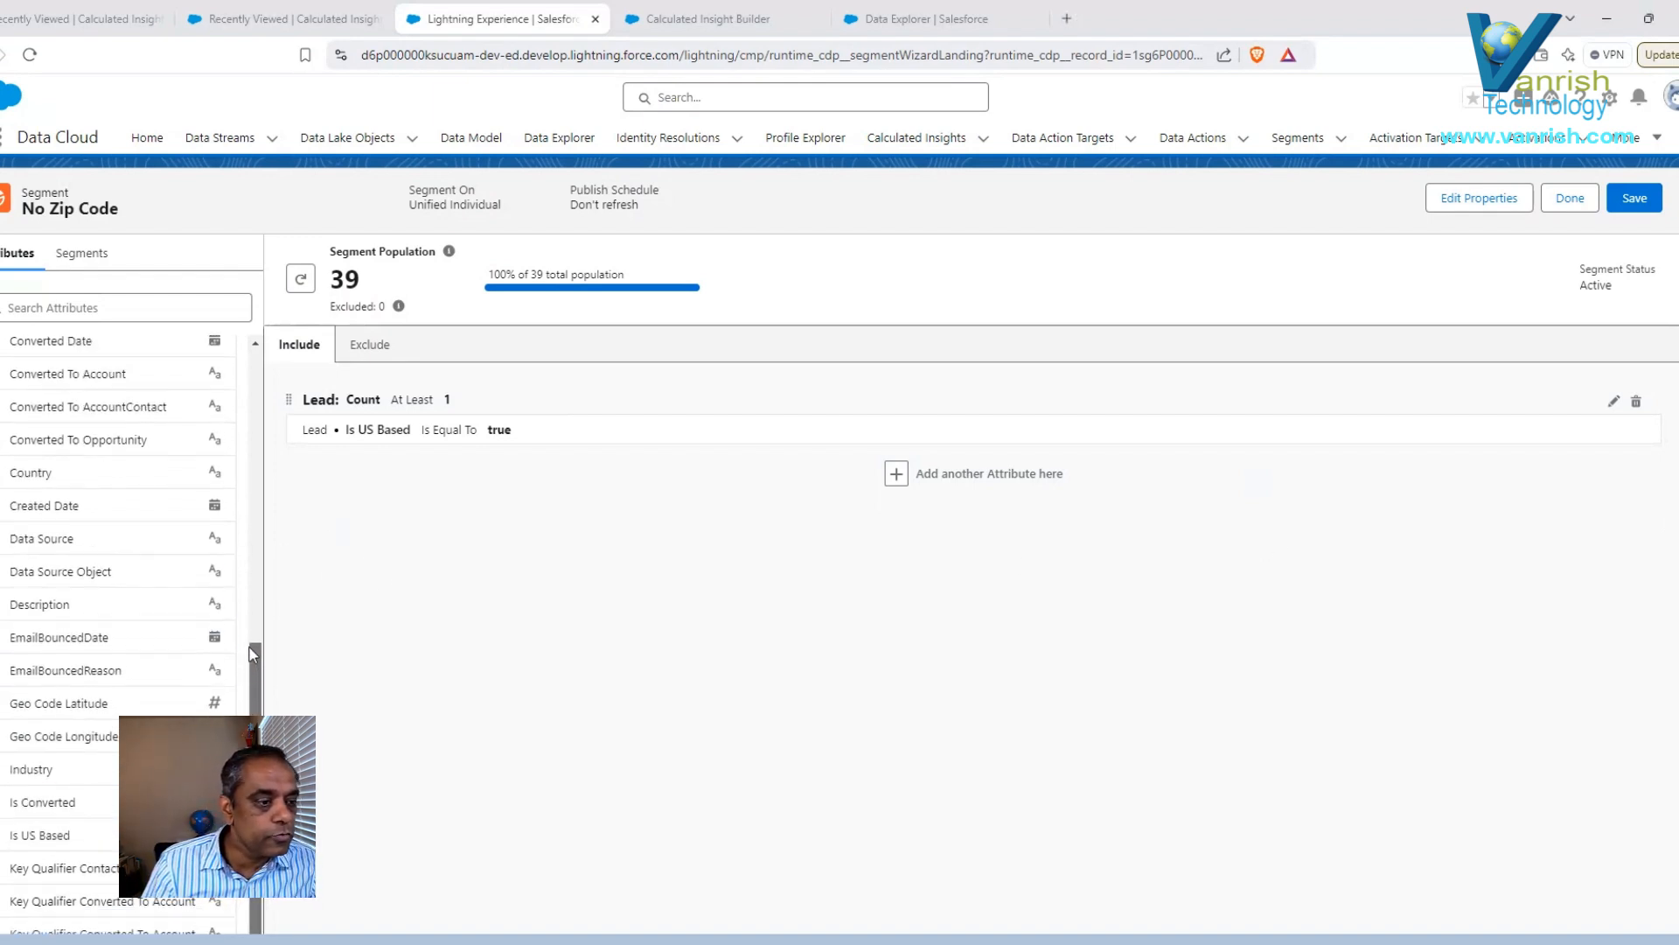
scroll(251, 547, "down", 4)
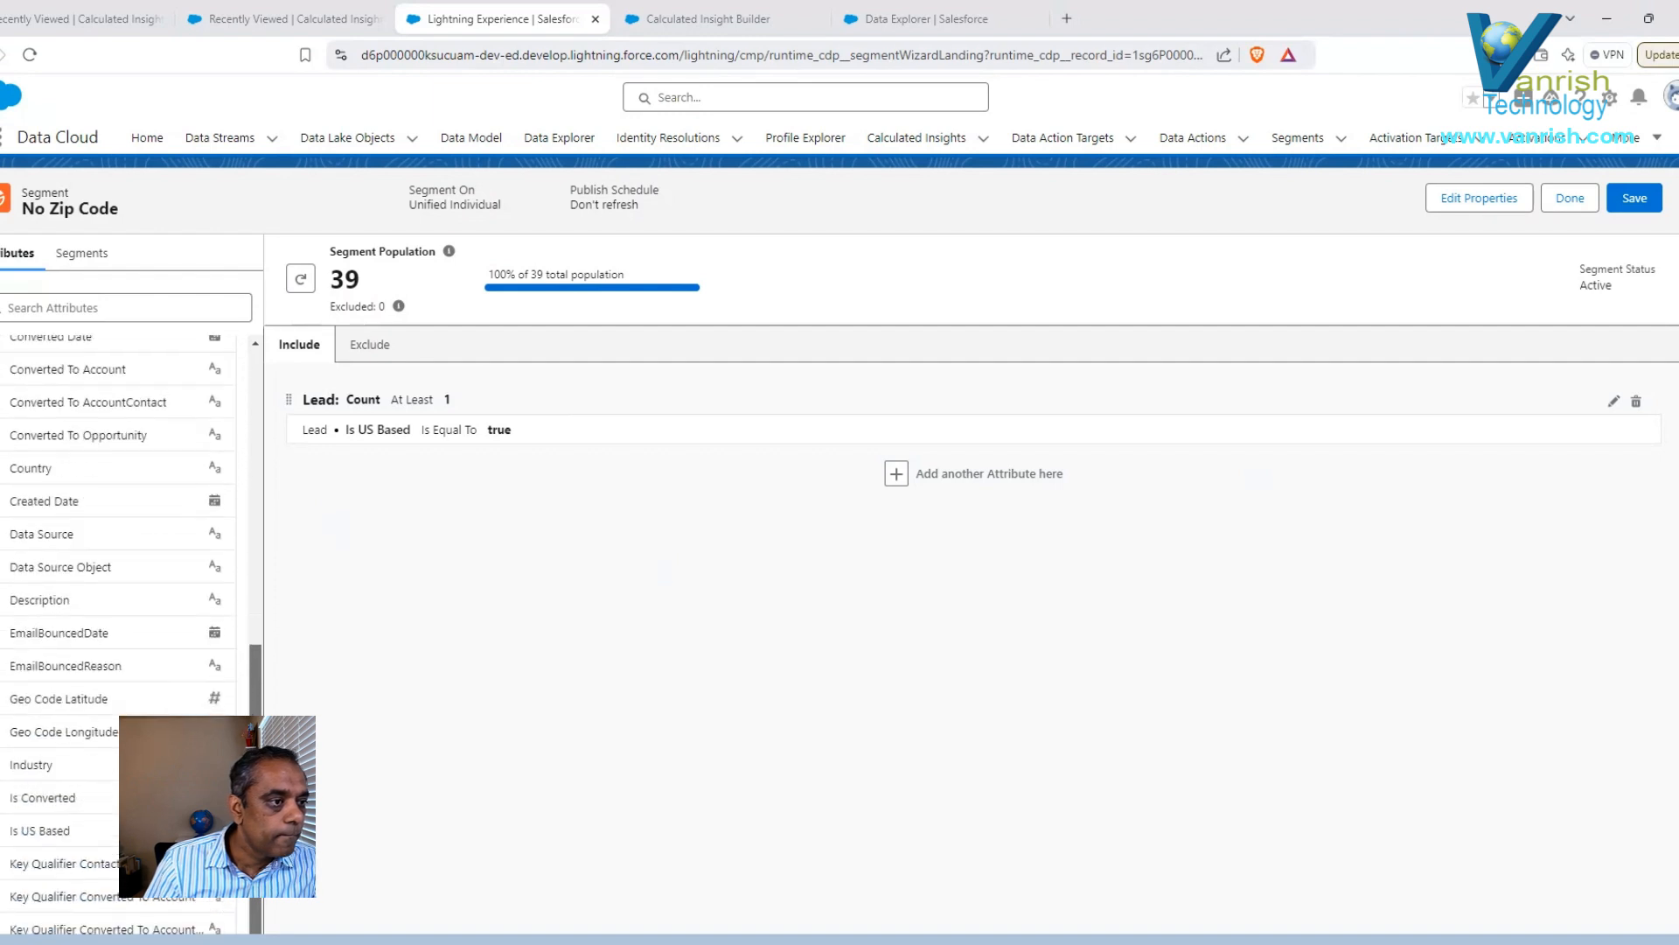
left_click(54, 301)
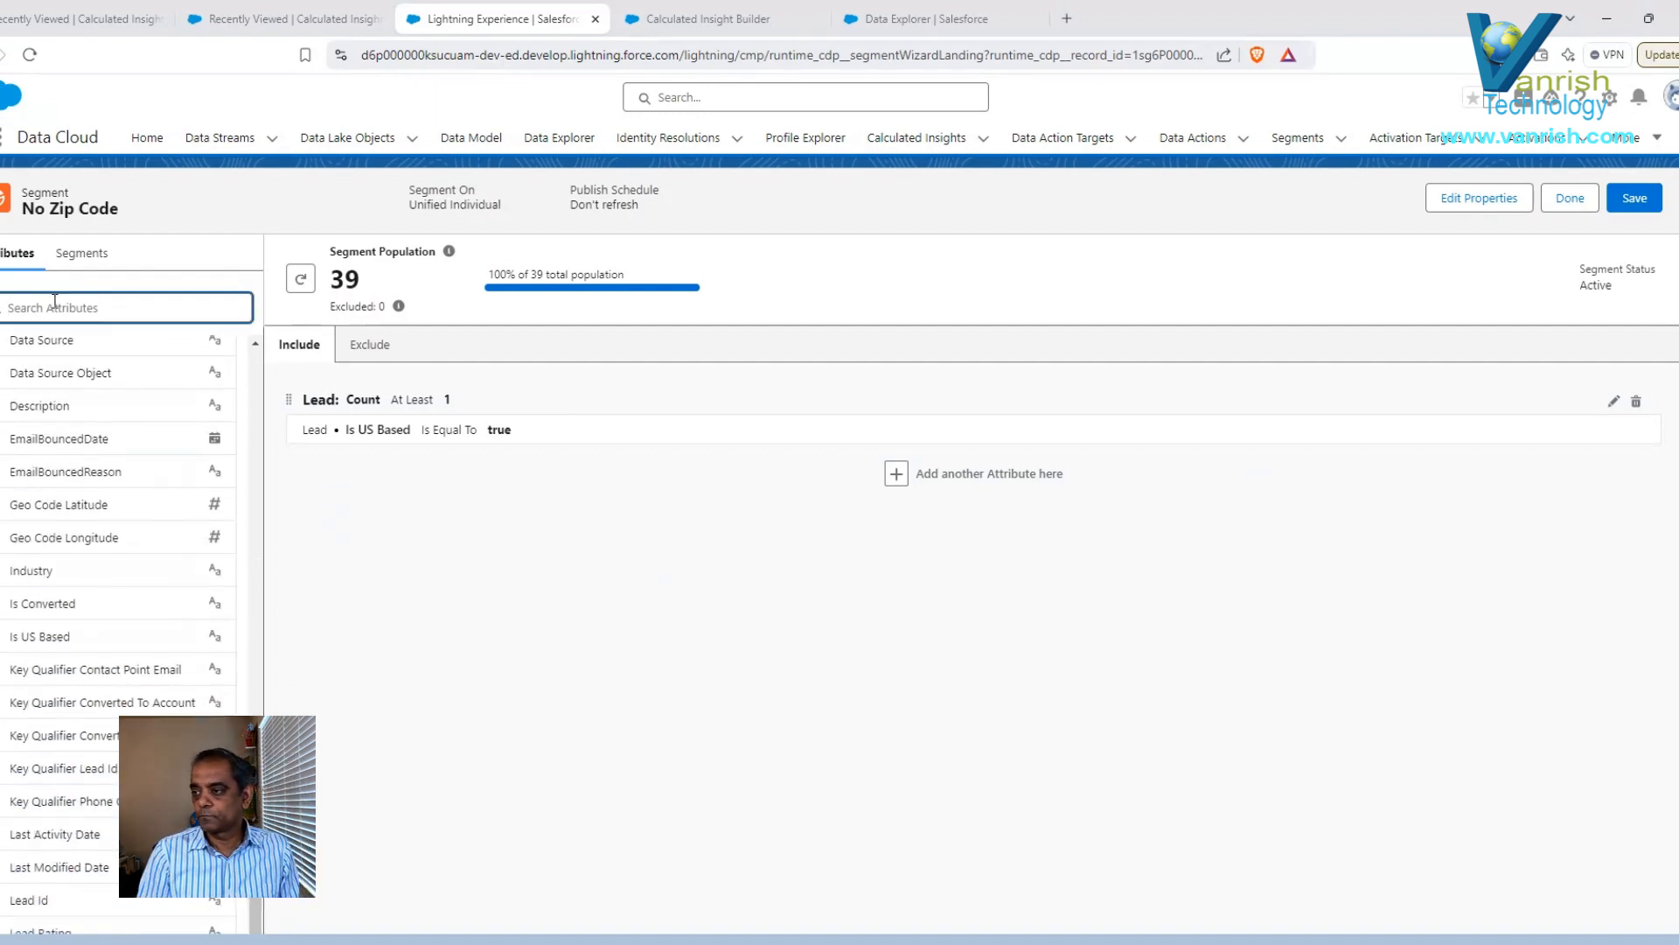
type("Postal")
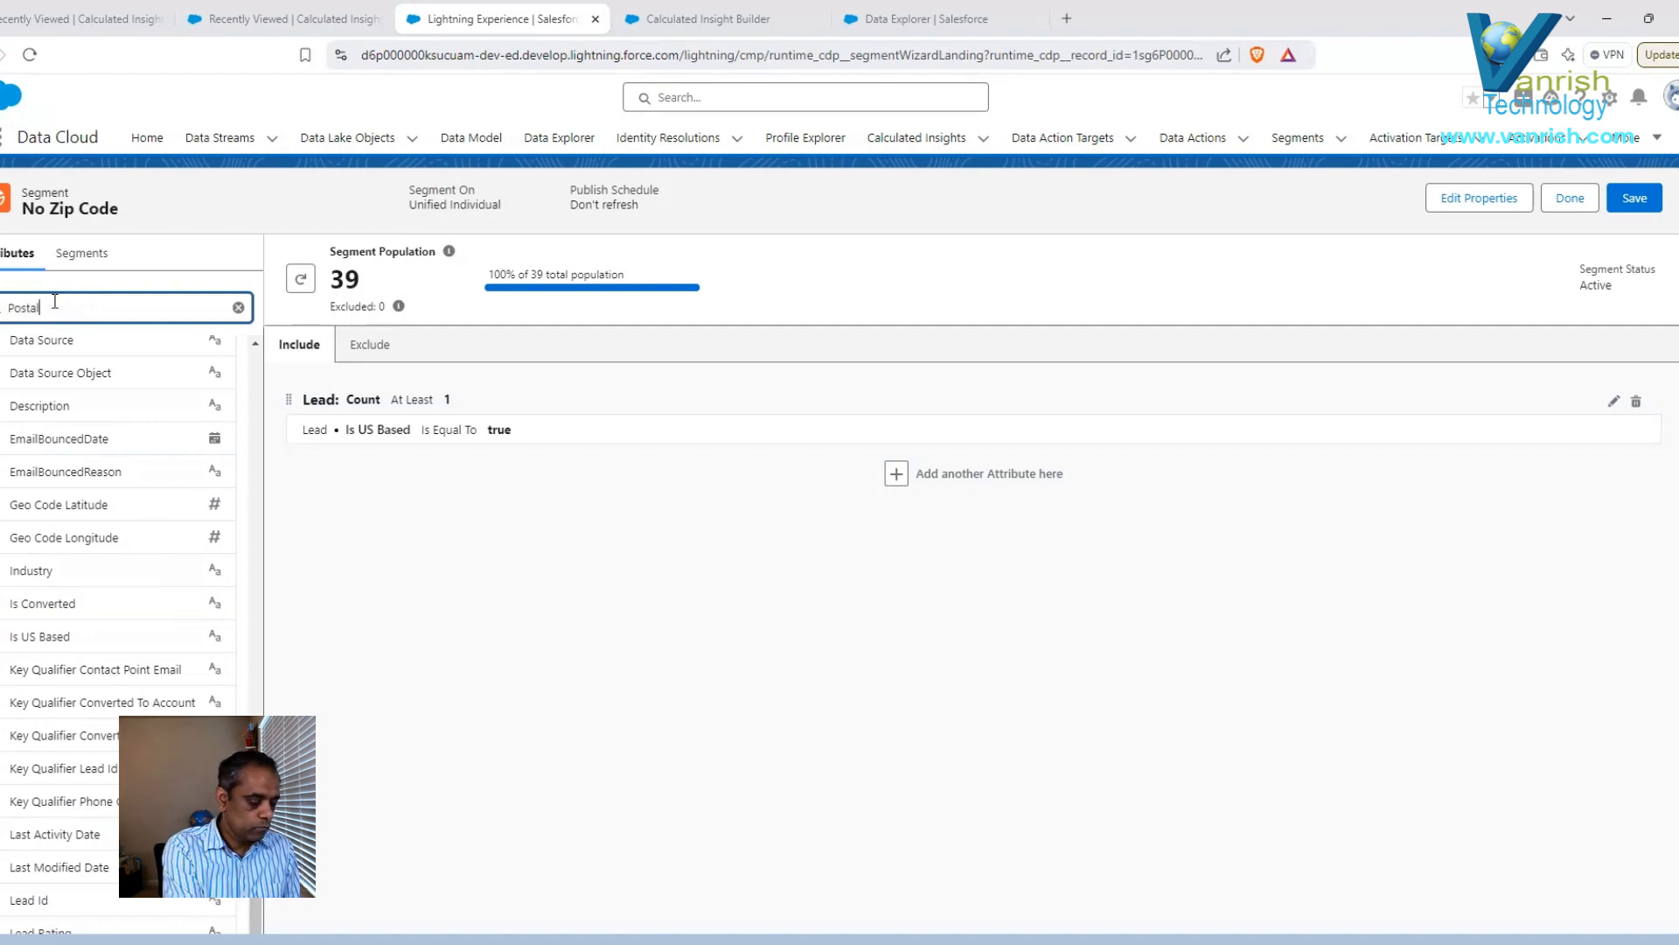
key("Return")
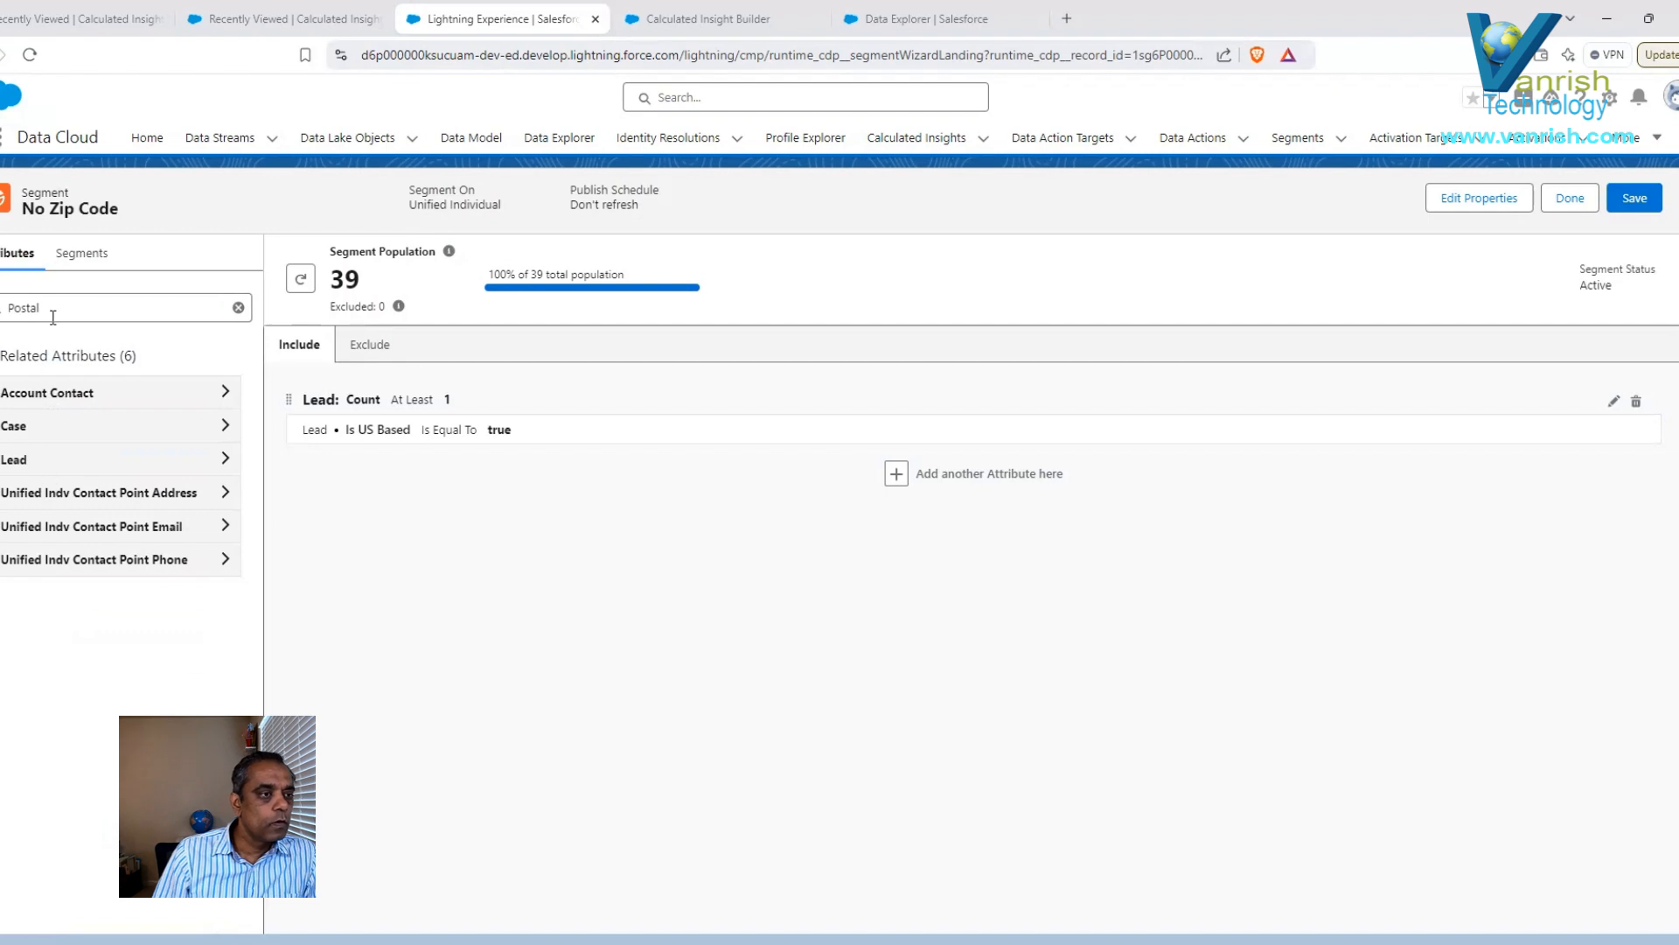
left_click(17, 435)
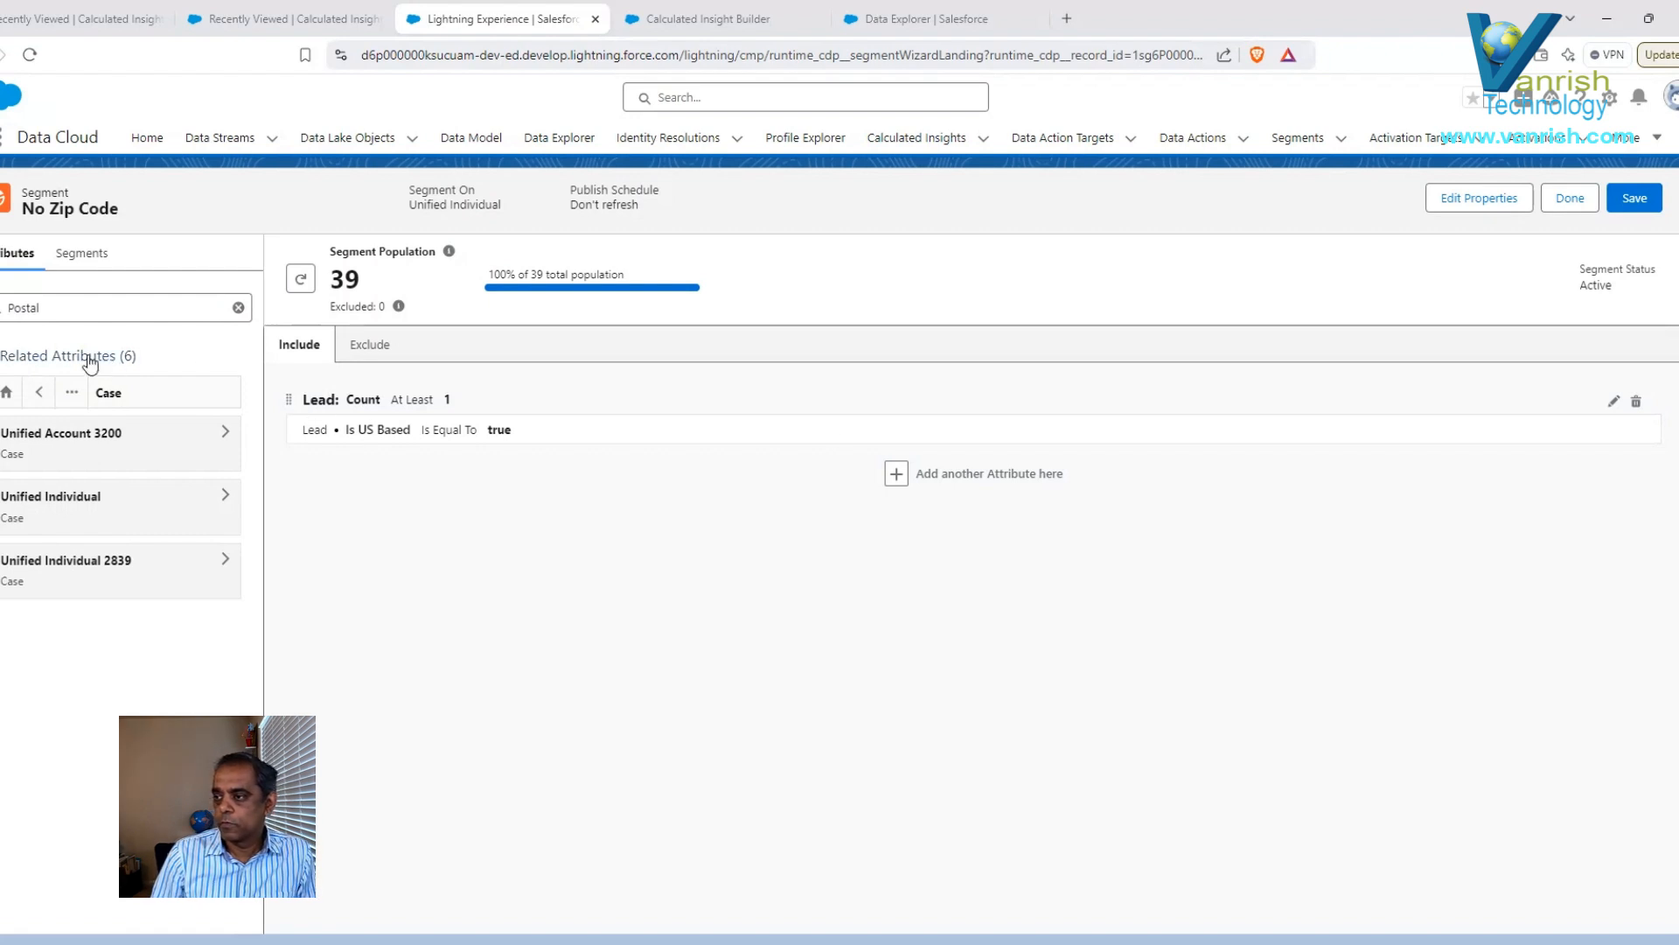
left_click(39, 393)
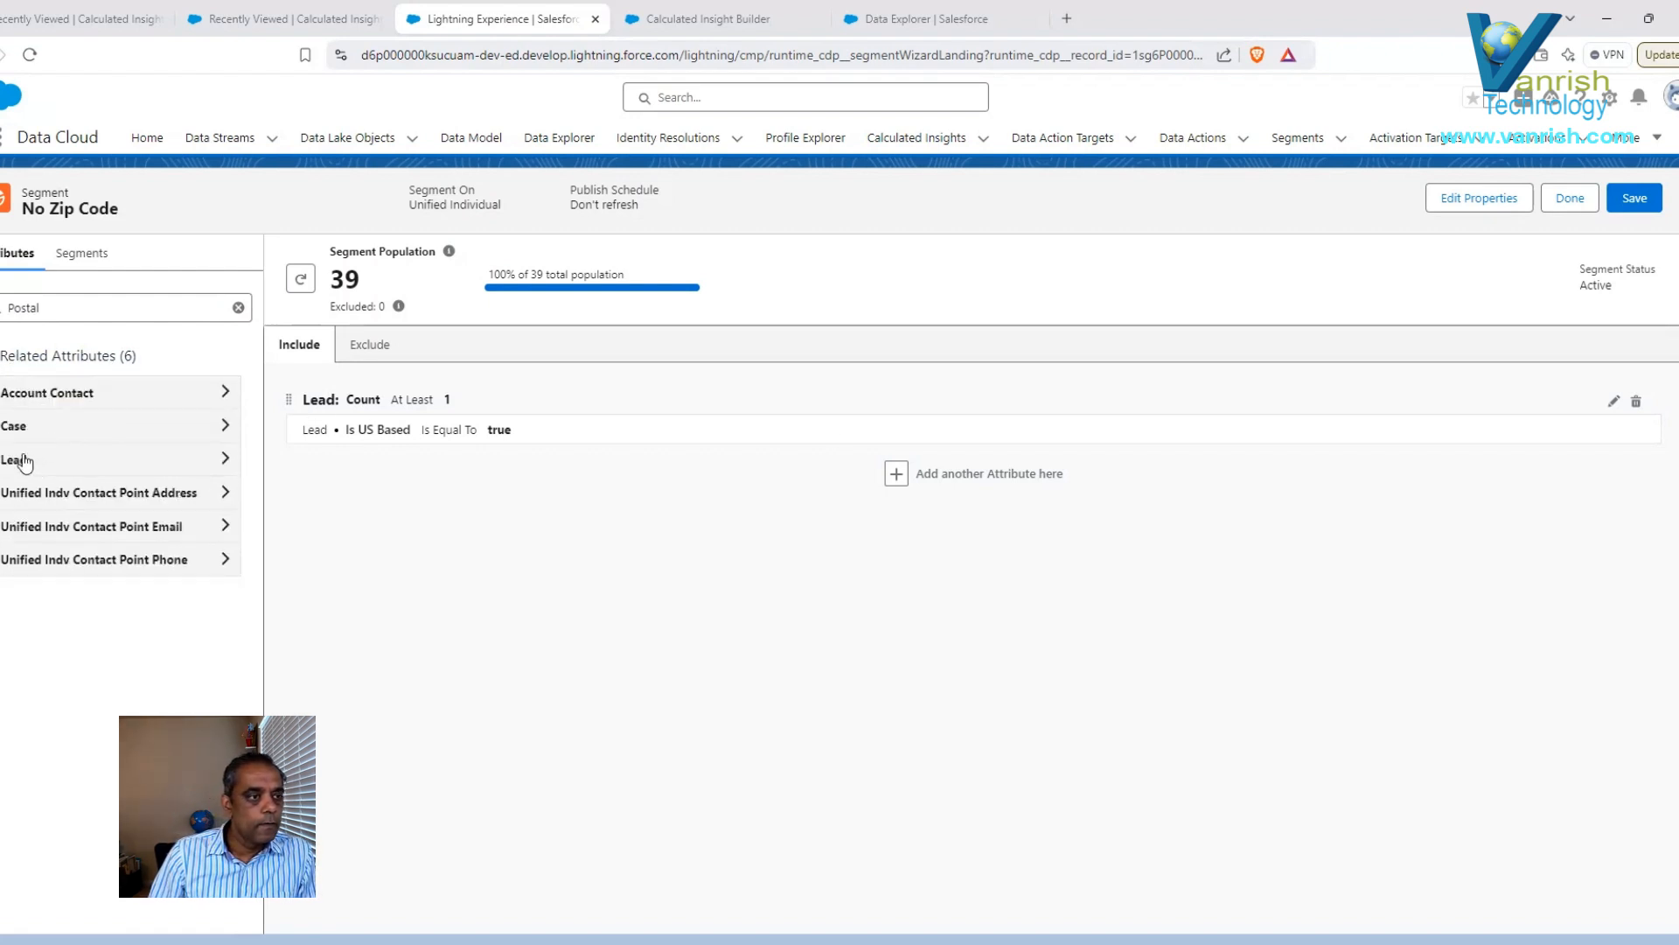
left_click(23, 456)
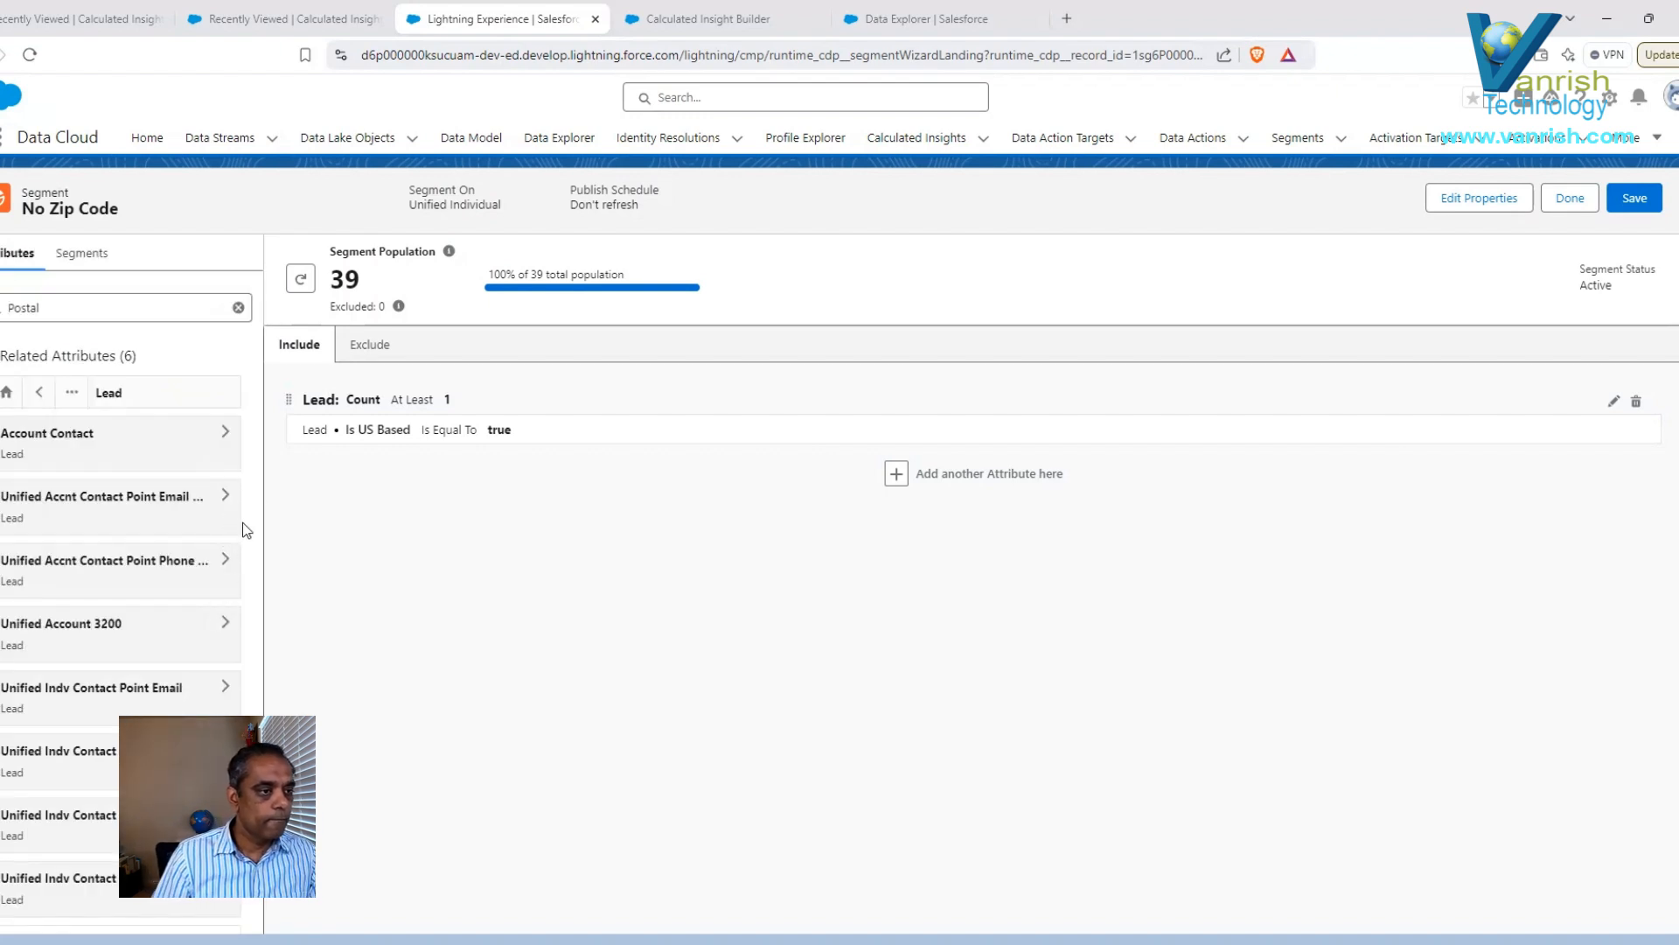
scroll(190, 631, "down", 3)
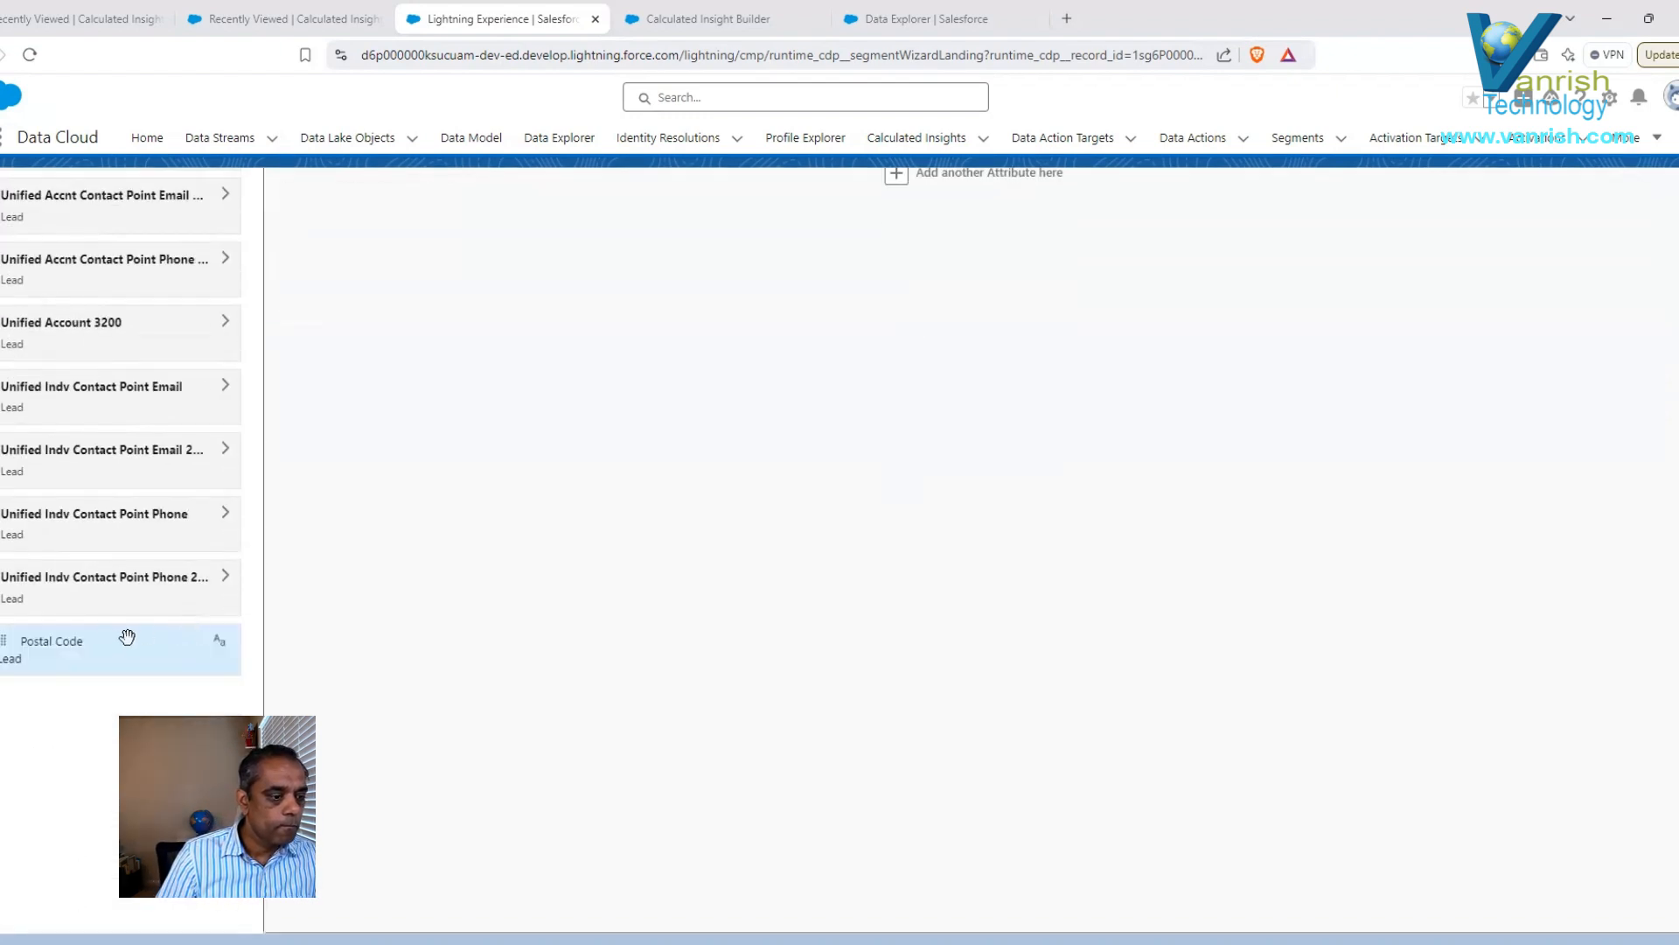
left_click_drag(51, 656, 929, 551)
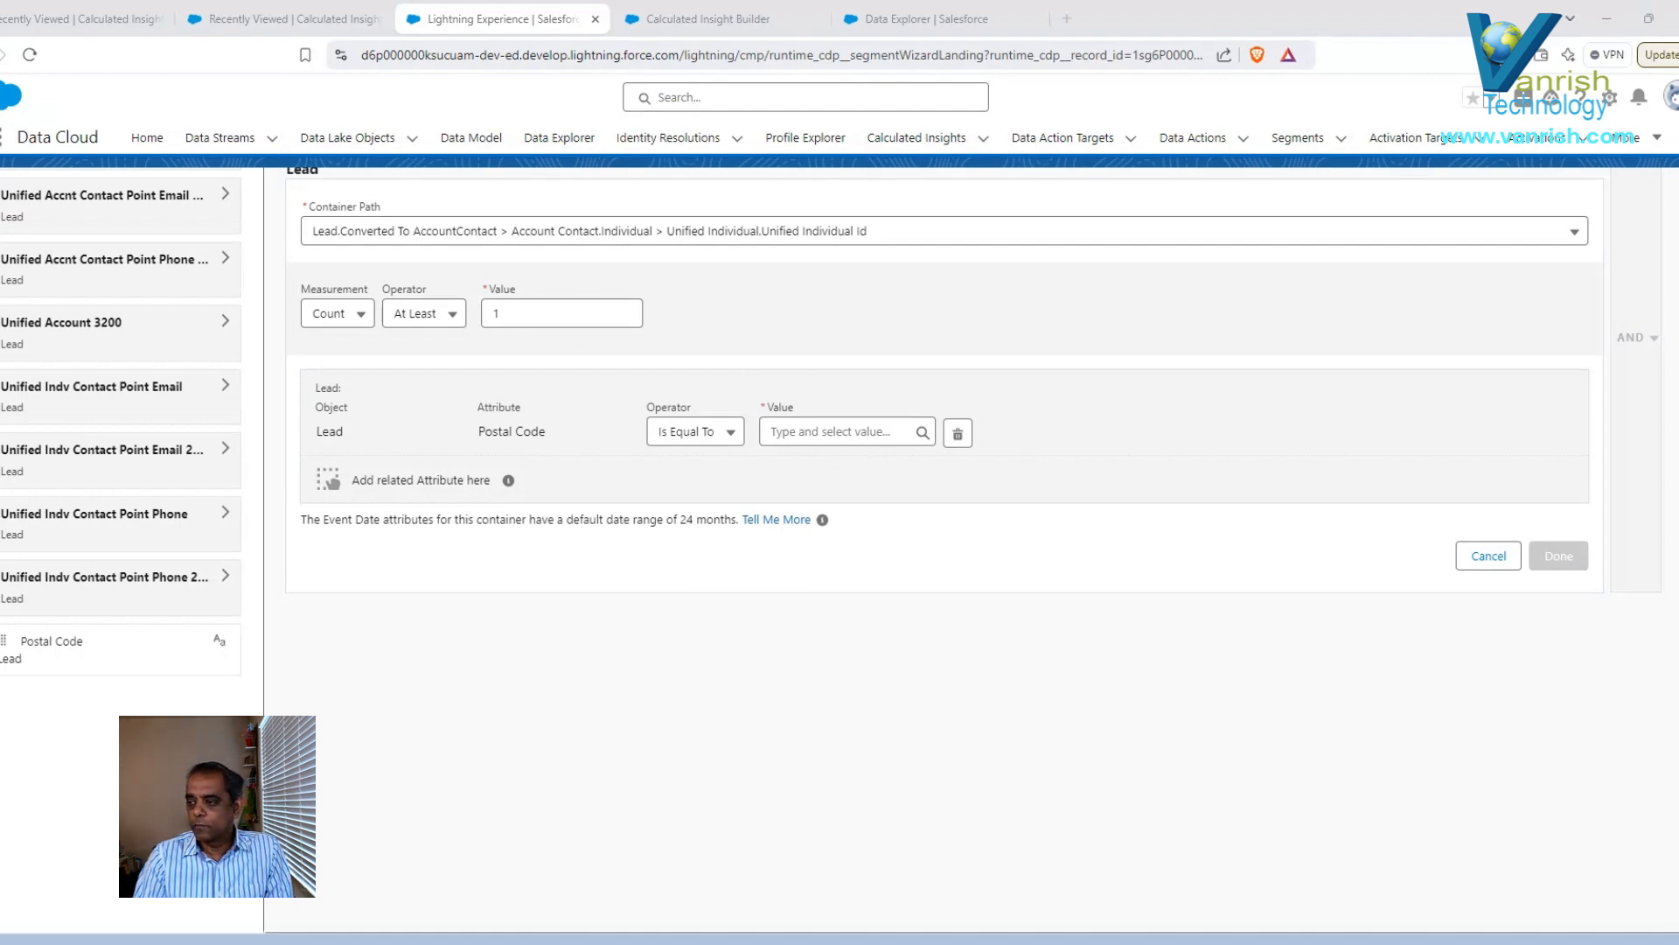
Set the Lead Postal Code condition to Has No Value, finish the rule and save the segment.
left_click(709, 430)
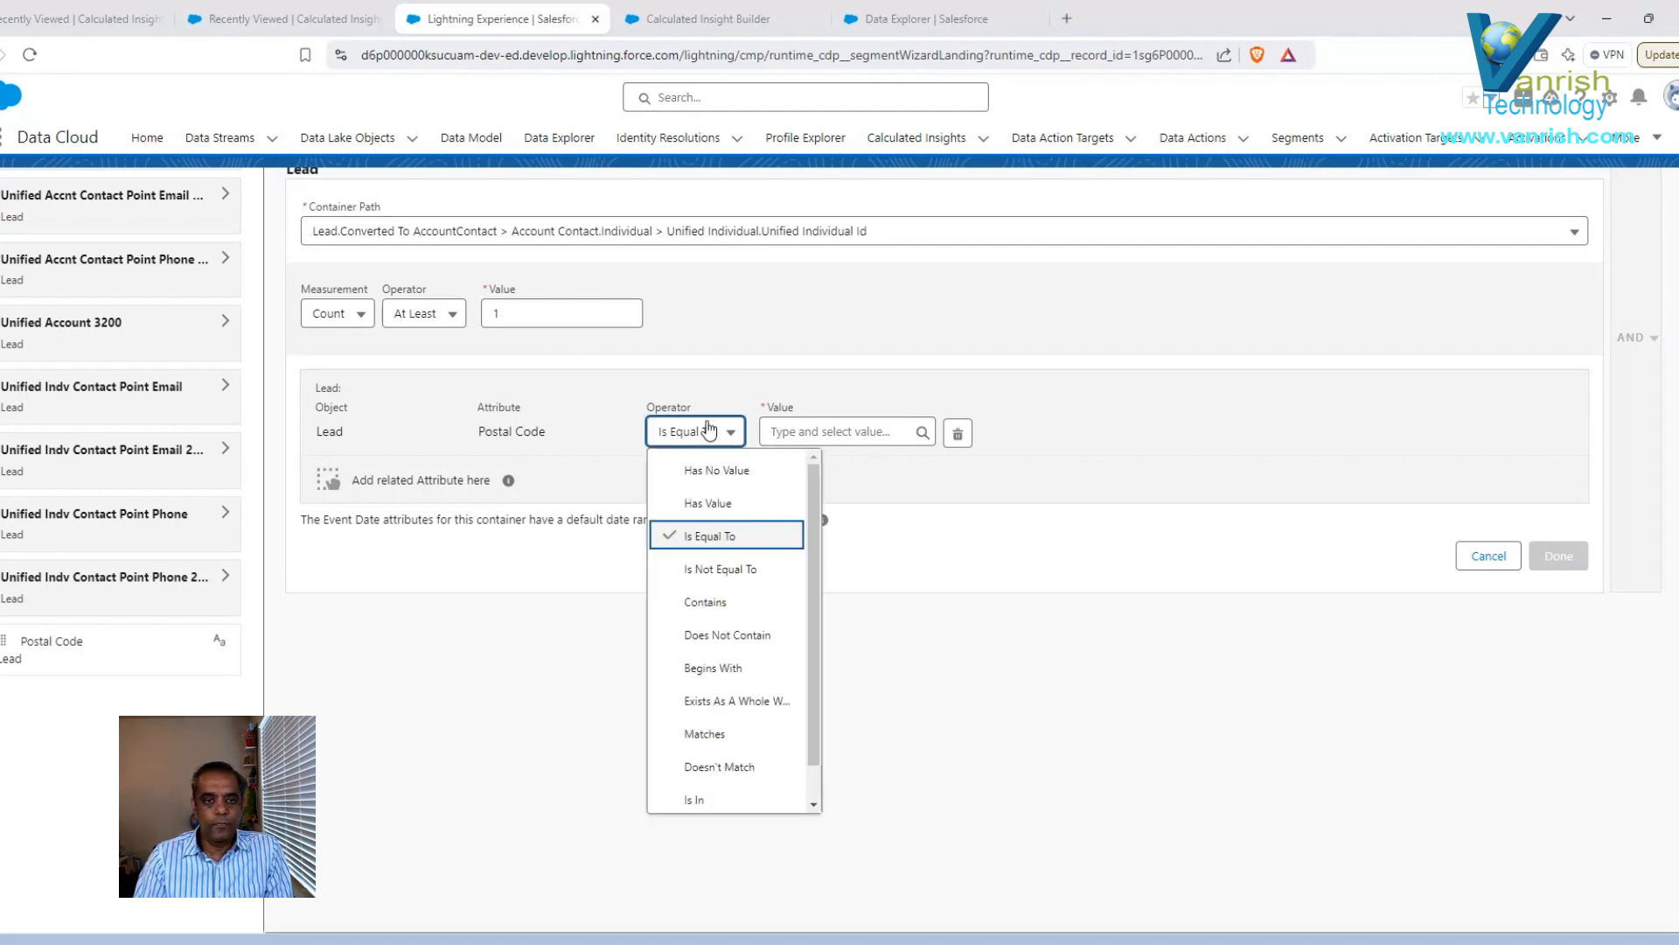
left_click(716, 472)
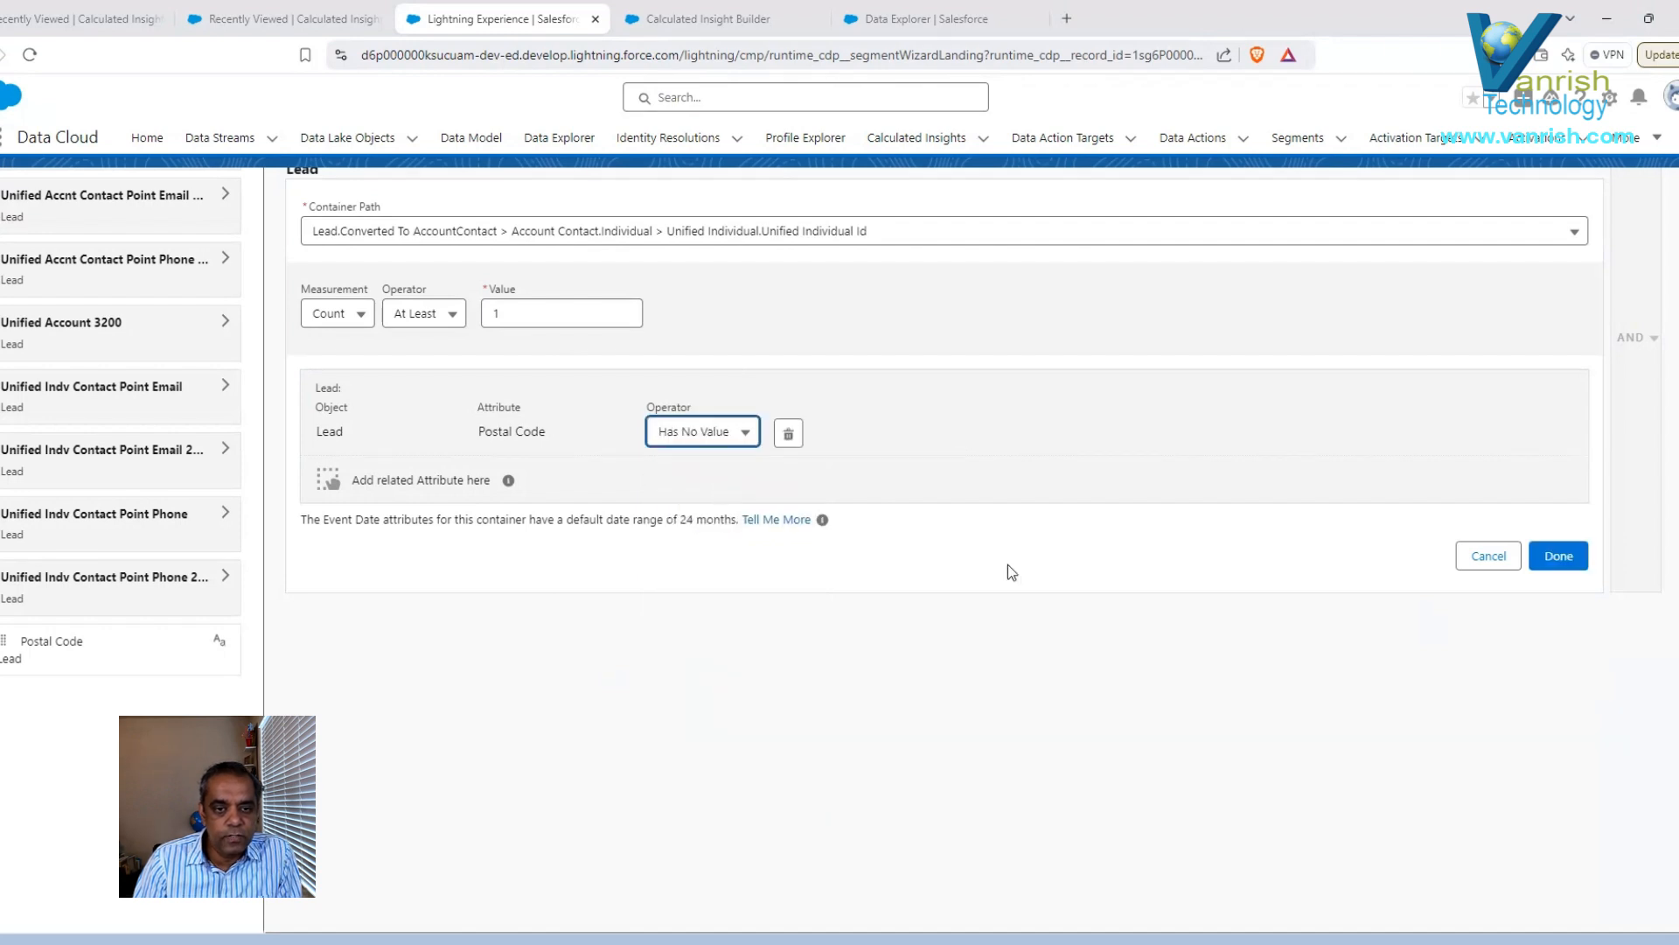
left_click(1570, 560)
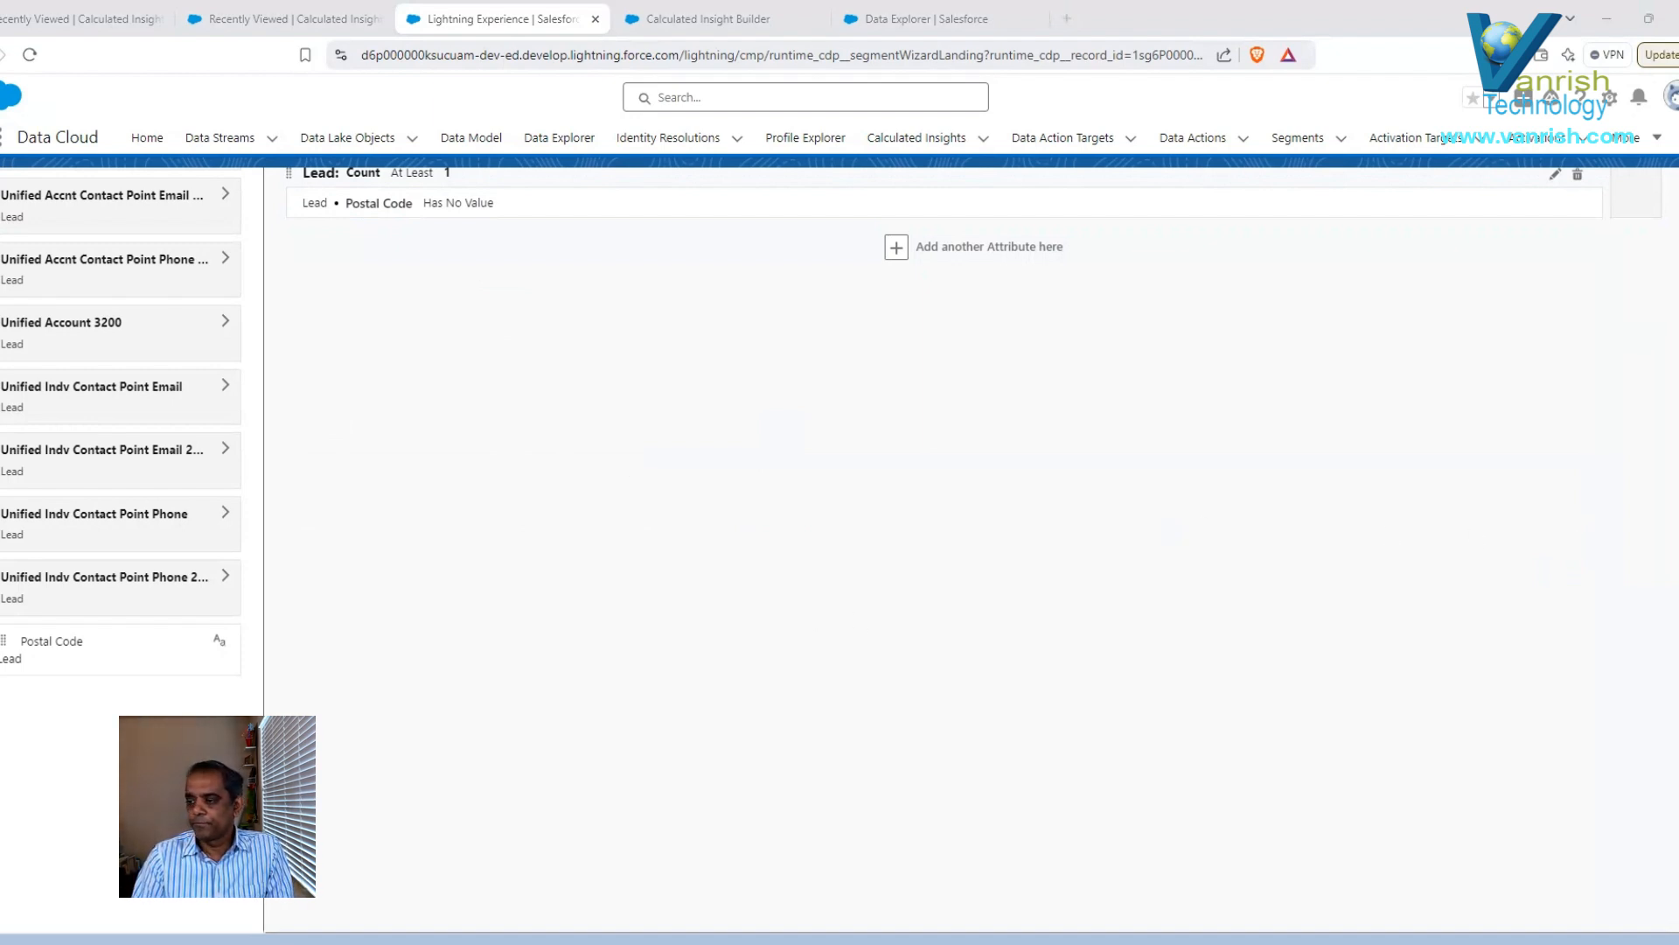
scroll(1617, 451, "up", 4)
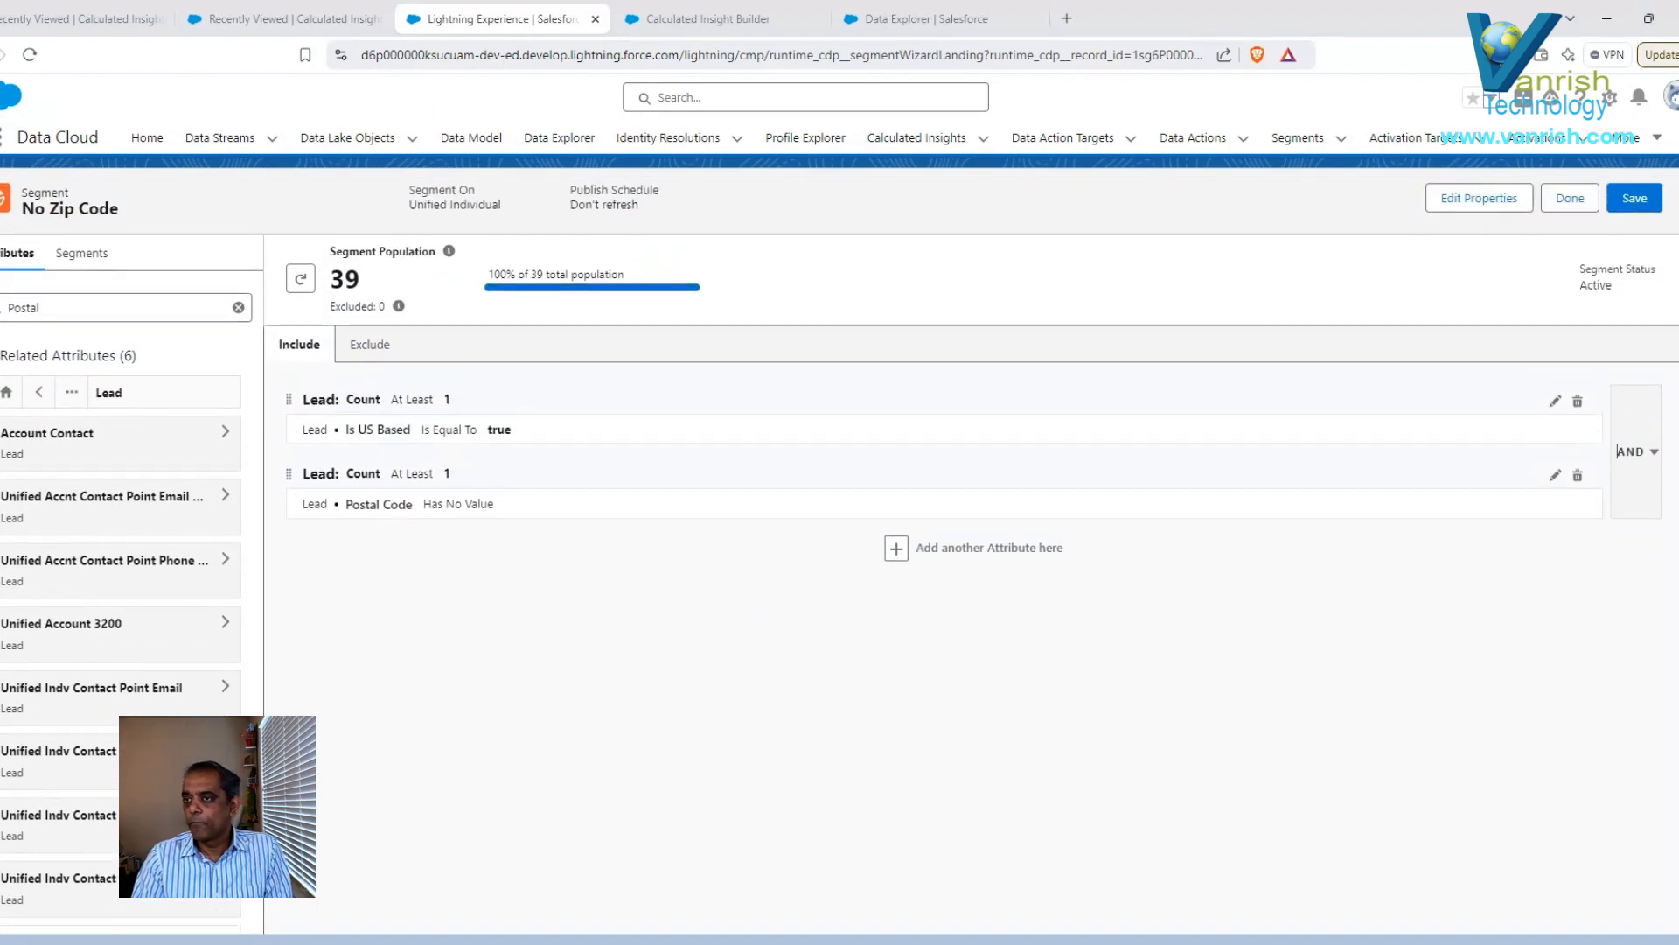
left_click(1631, 201)
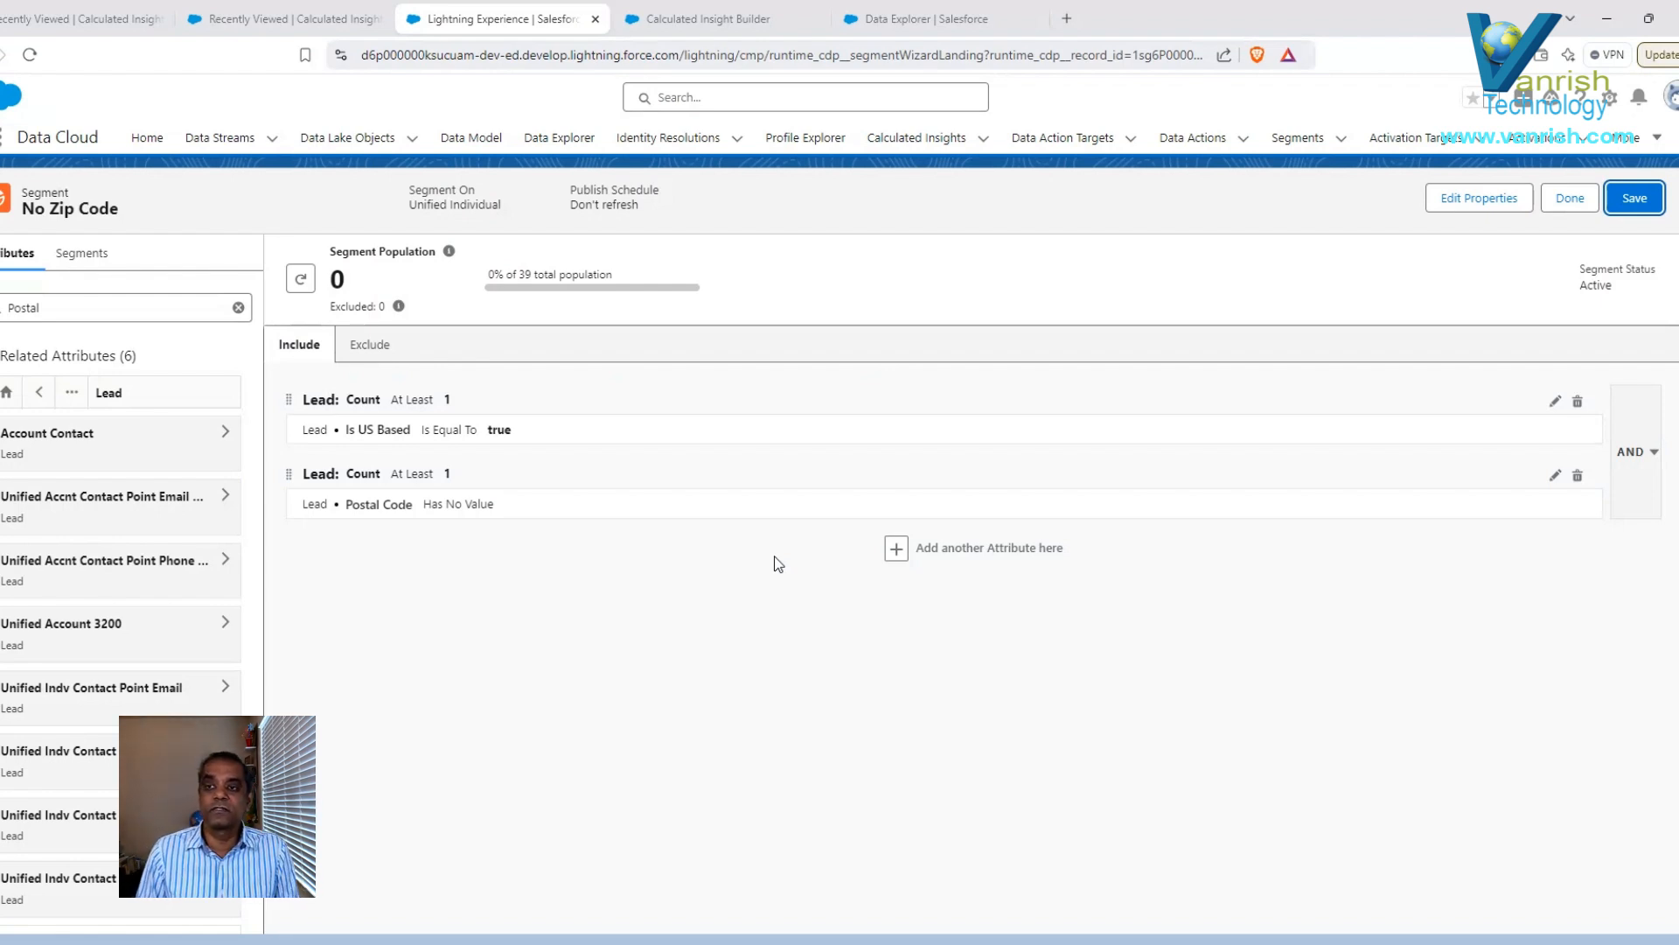
left_click(1537, 141)
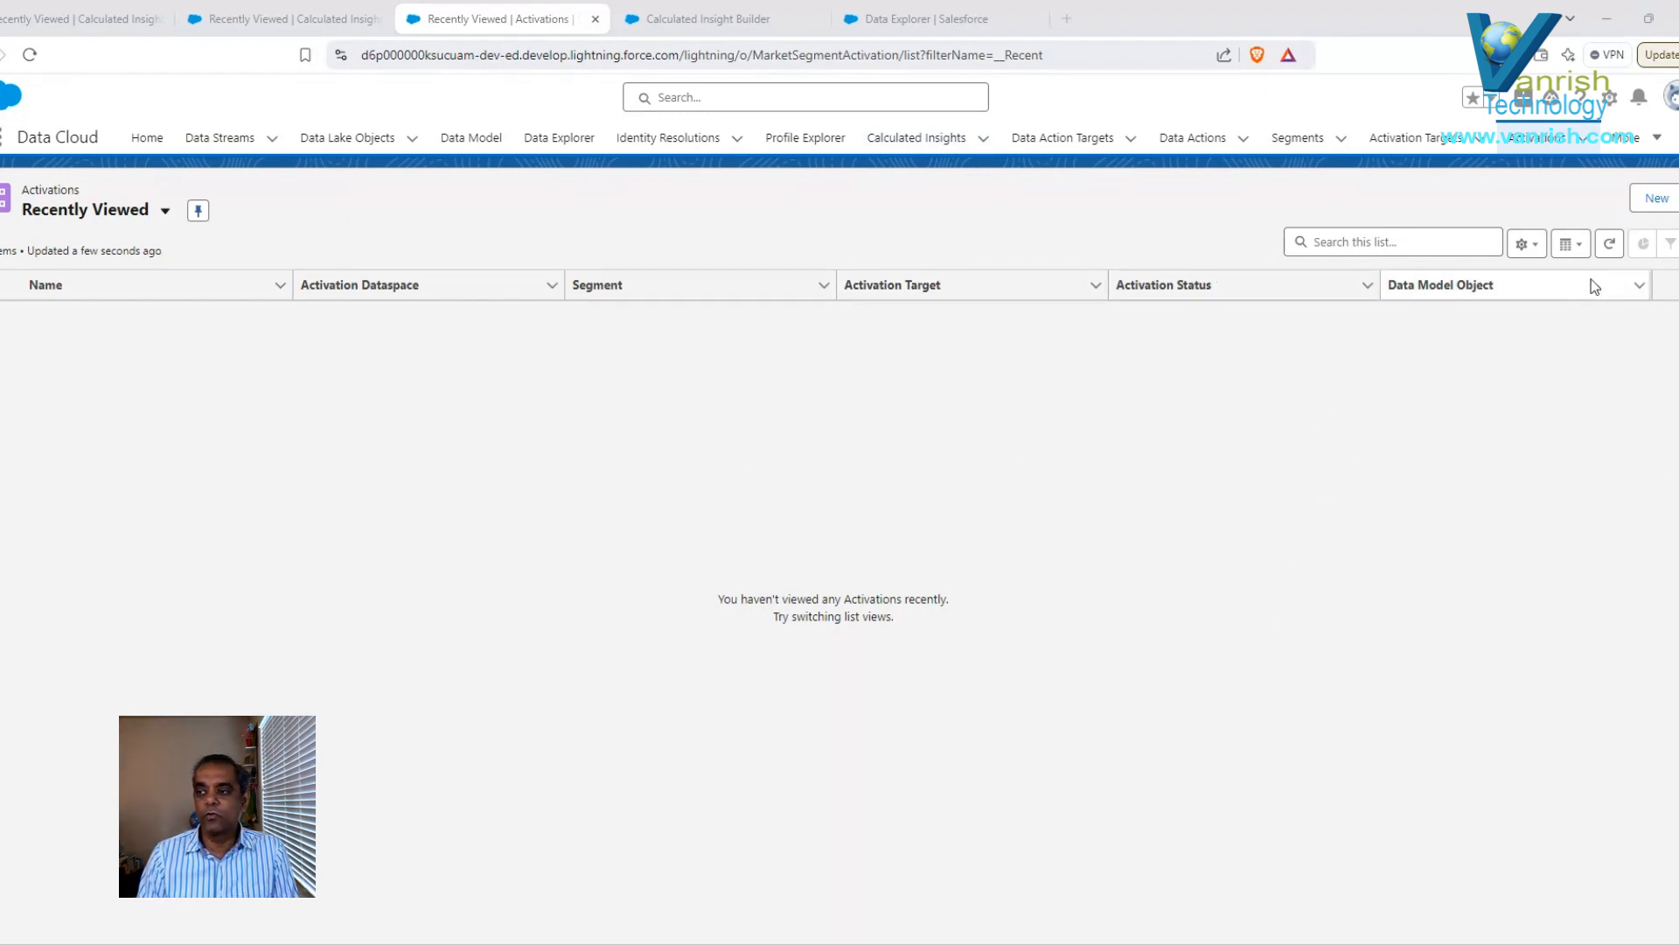
left_click(1656, 199)
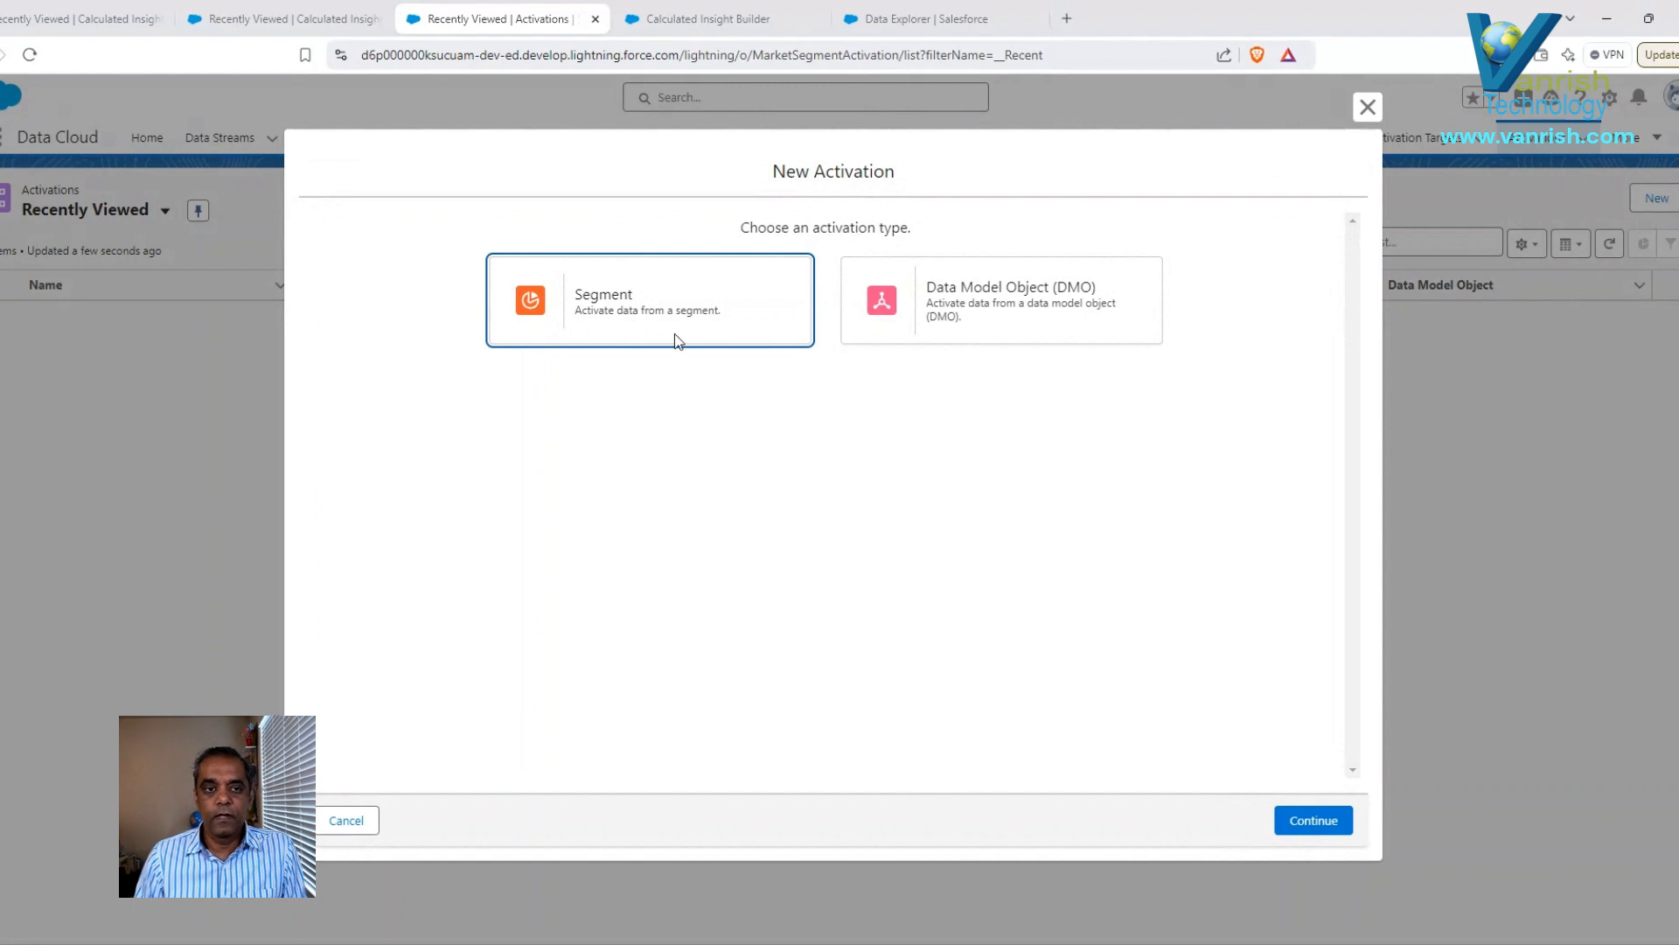
left_click(586, 313)
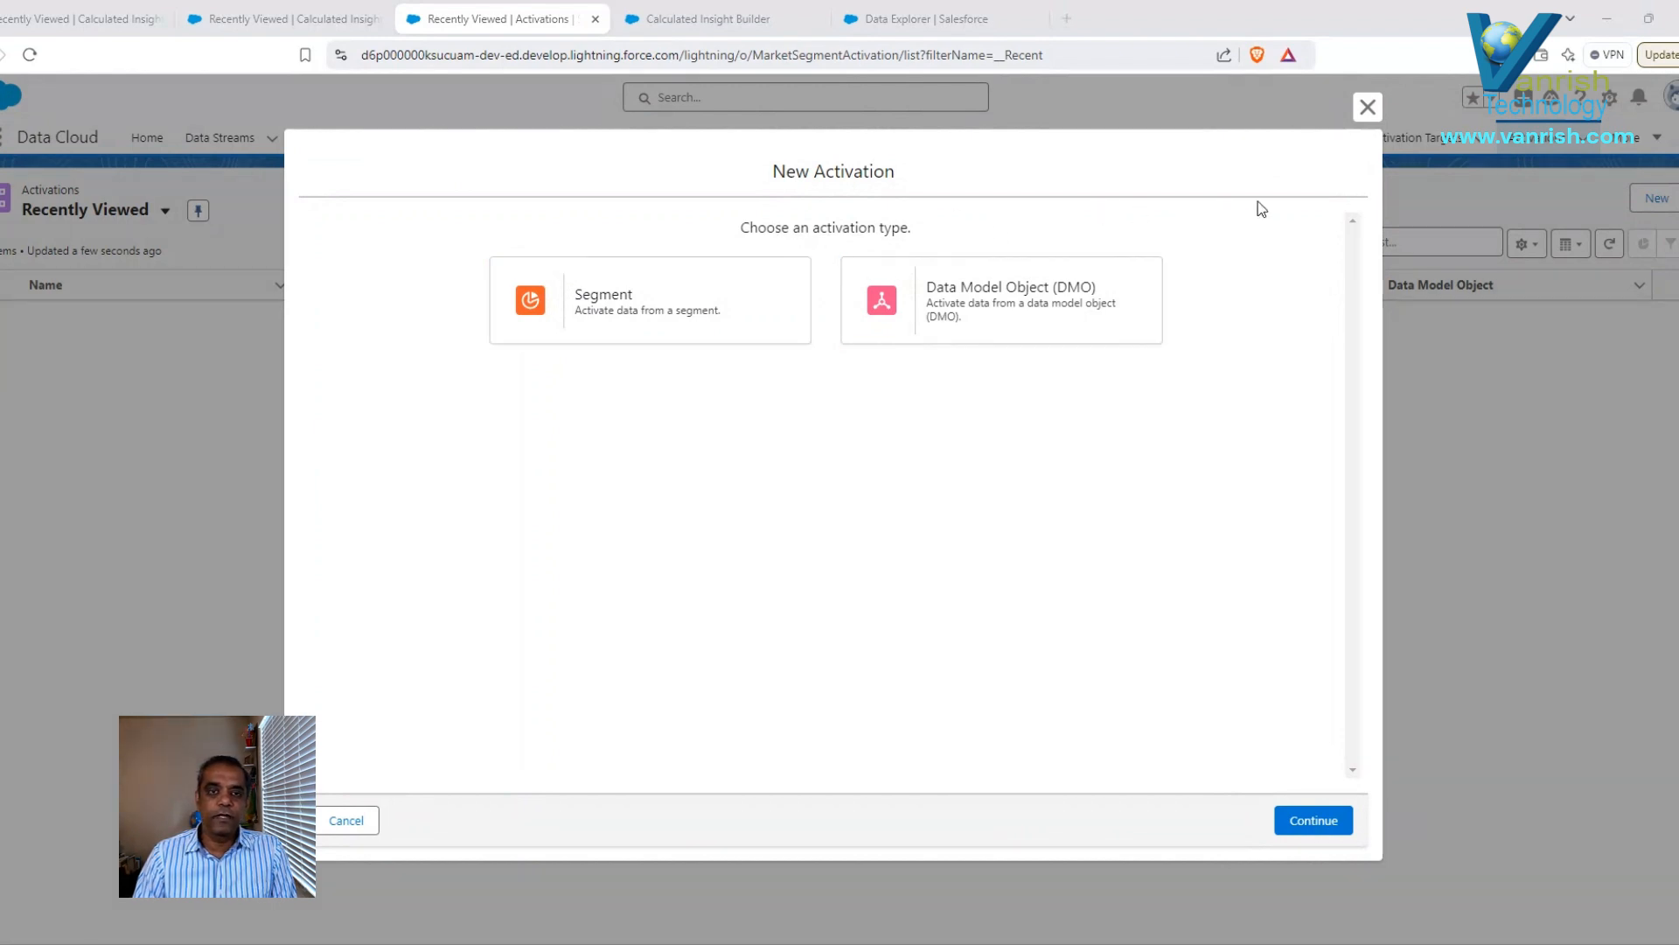
left_click(1367, 109)
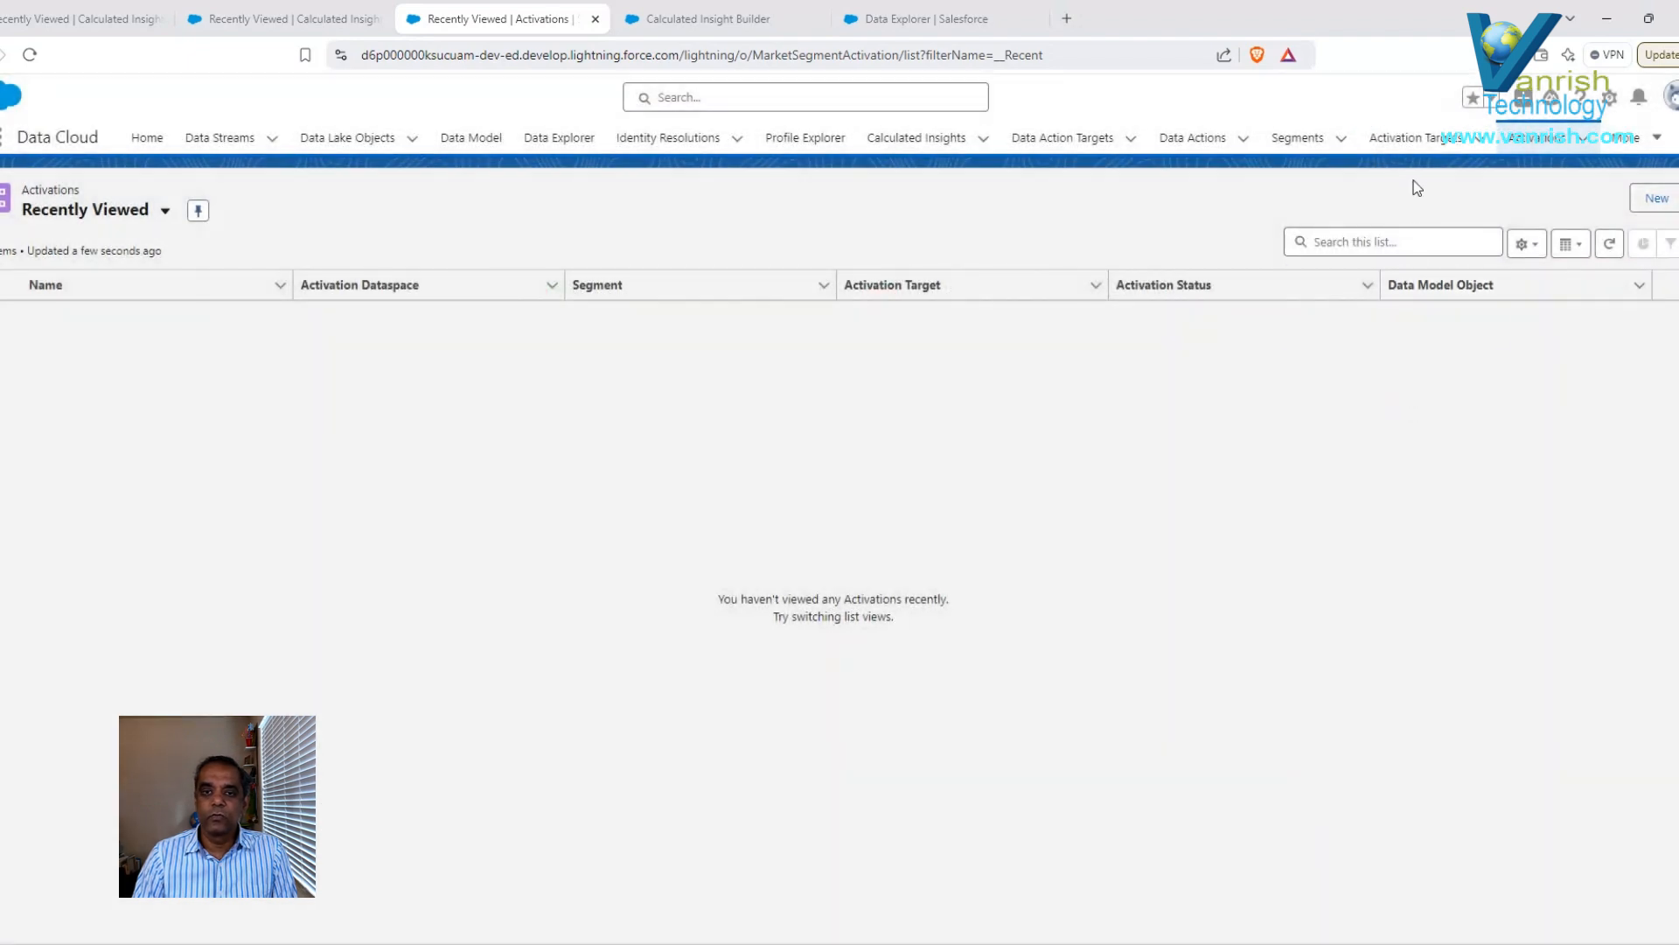
Start a new activation target and choose Data Cloud as its activation platform.
left_click(1412, 138)
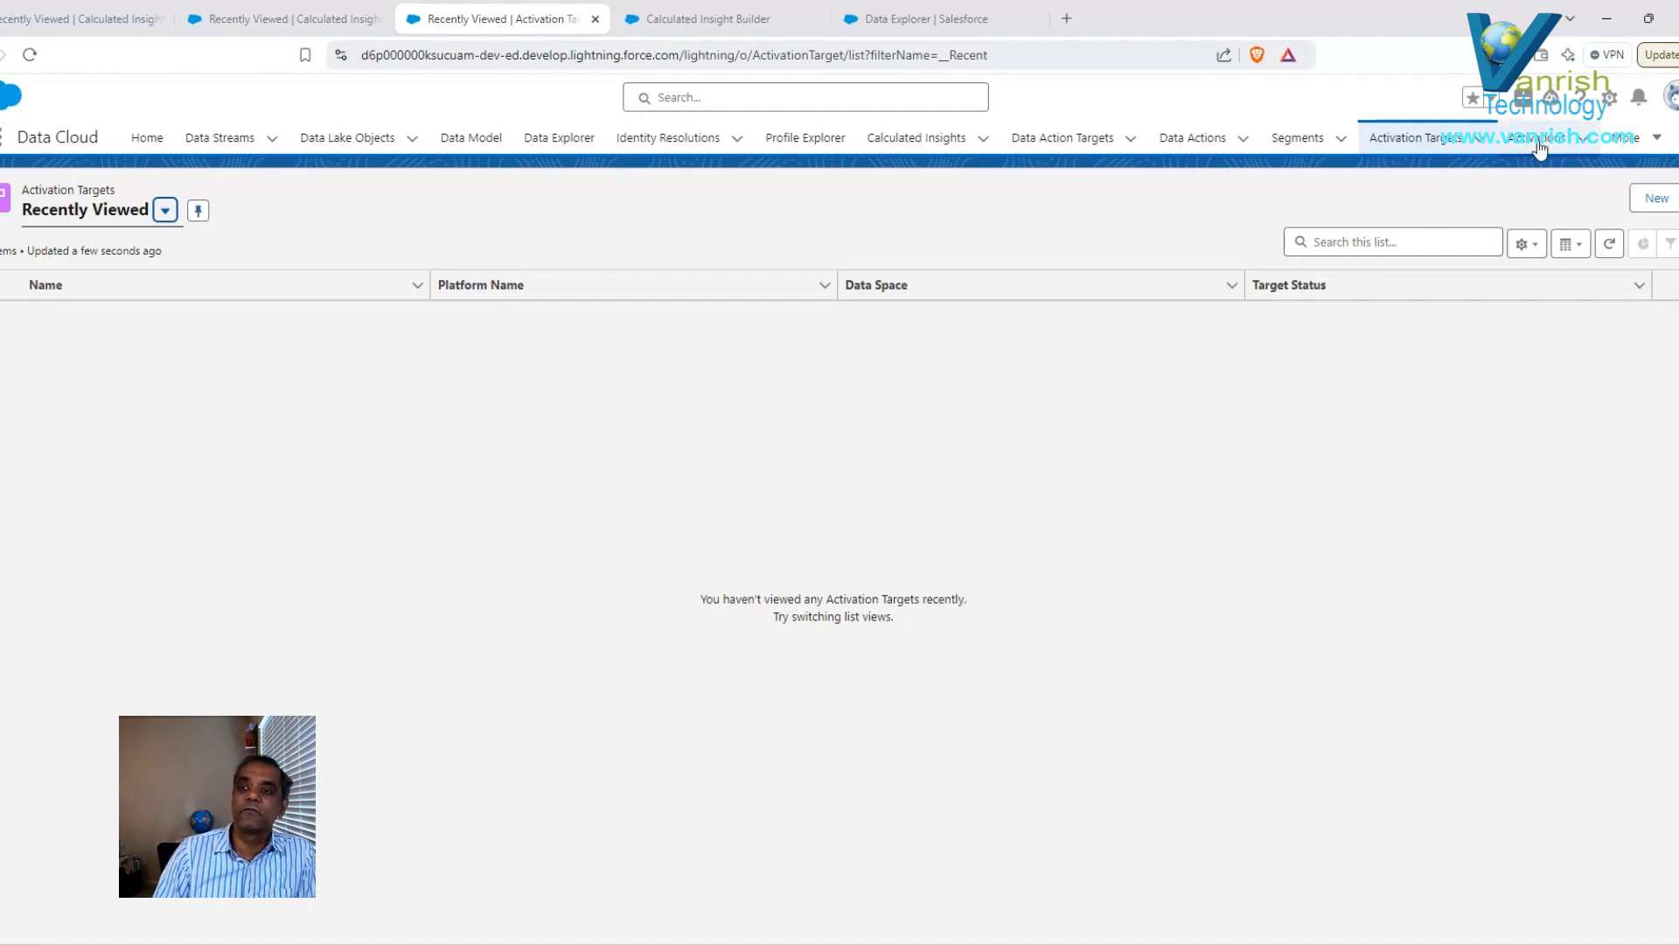
left_click(1663, 202)
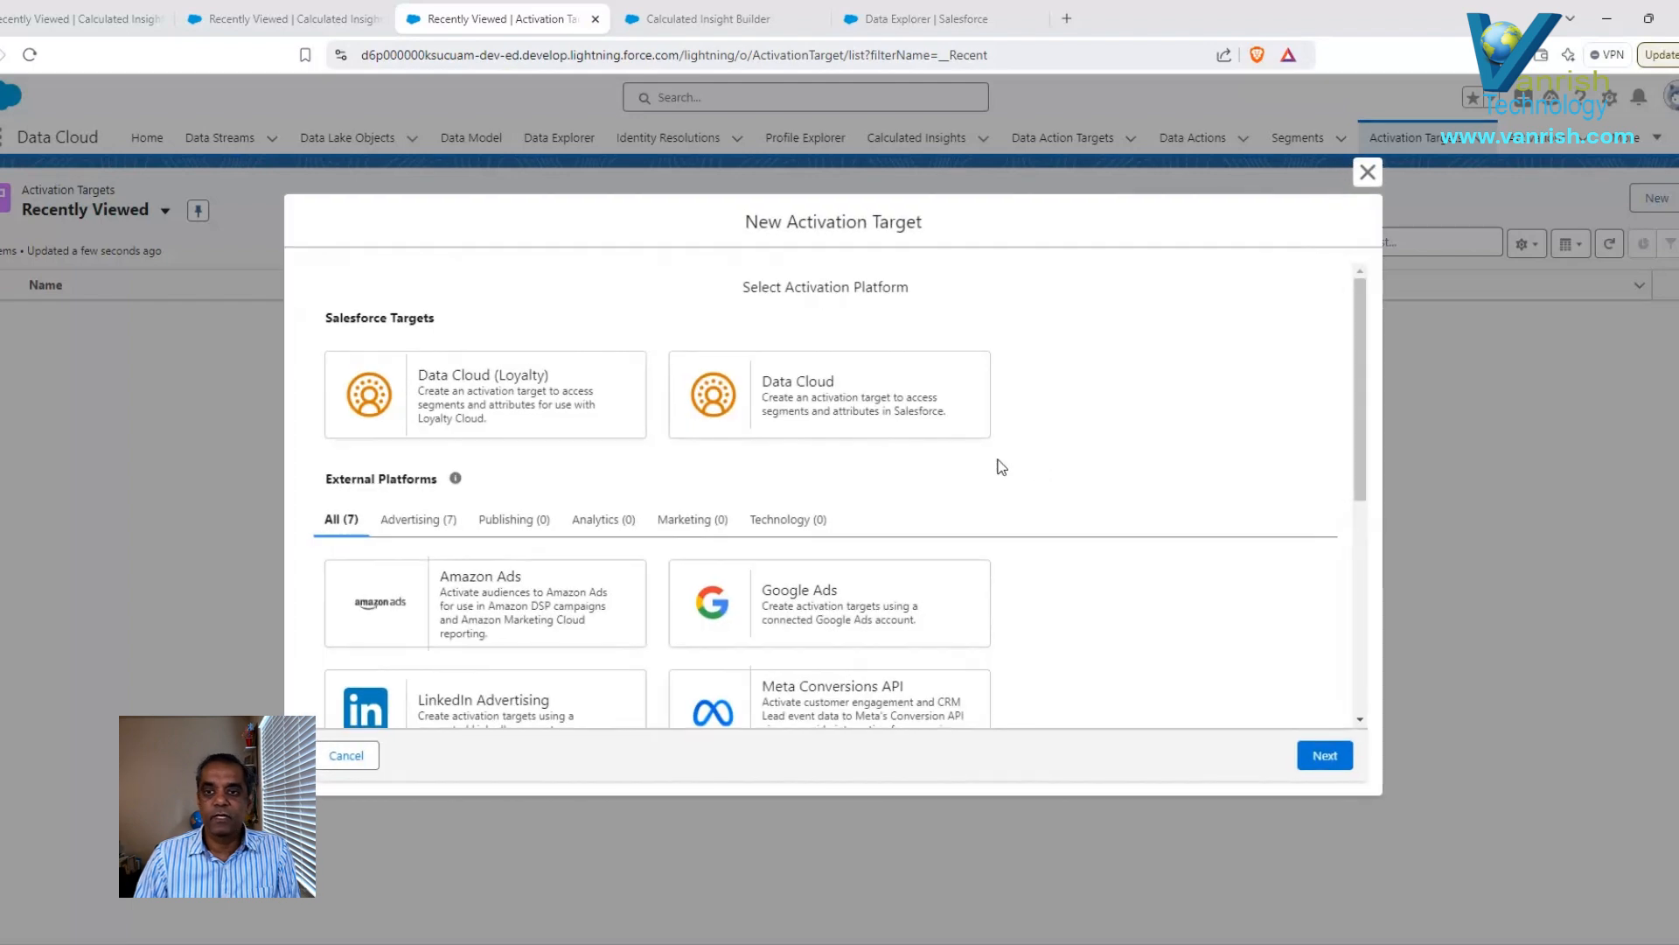
left_click(435, 418)
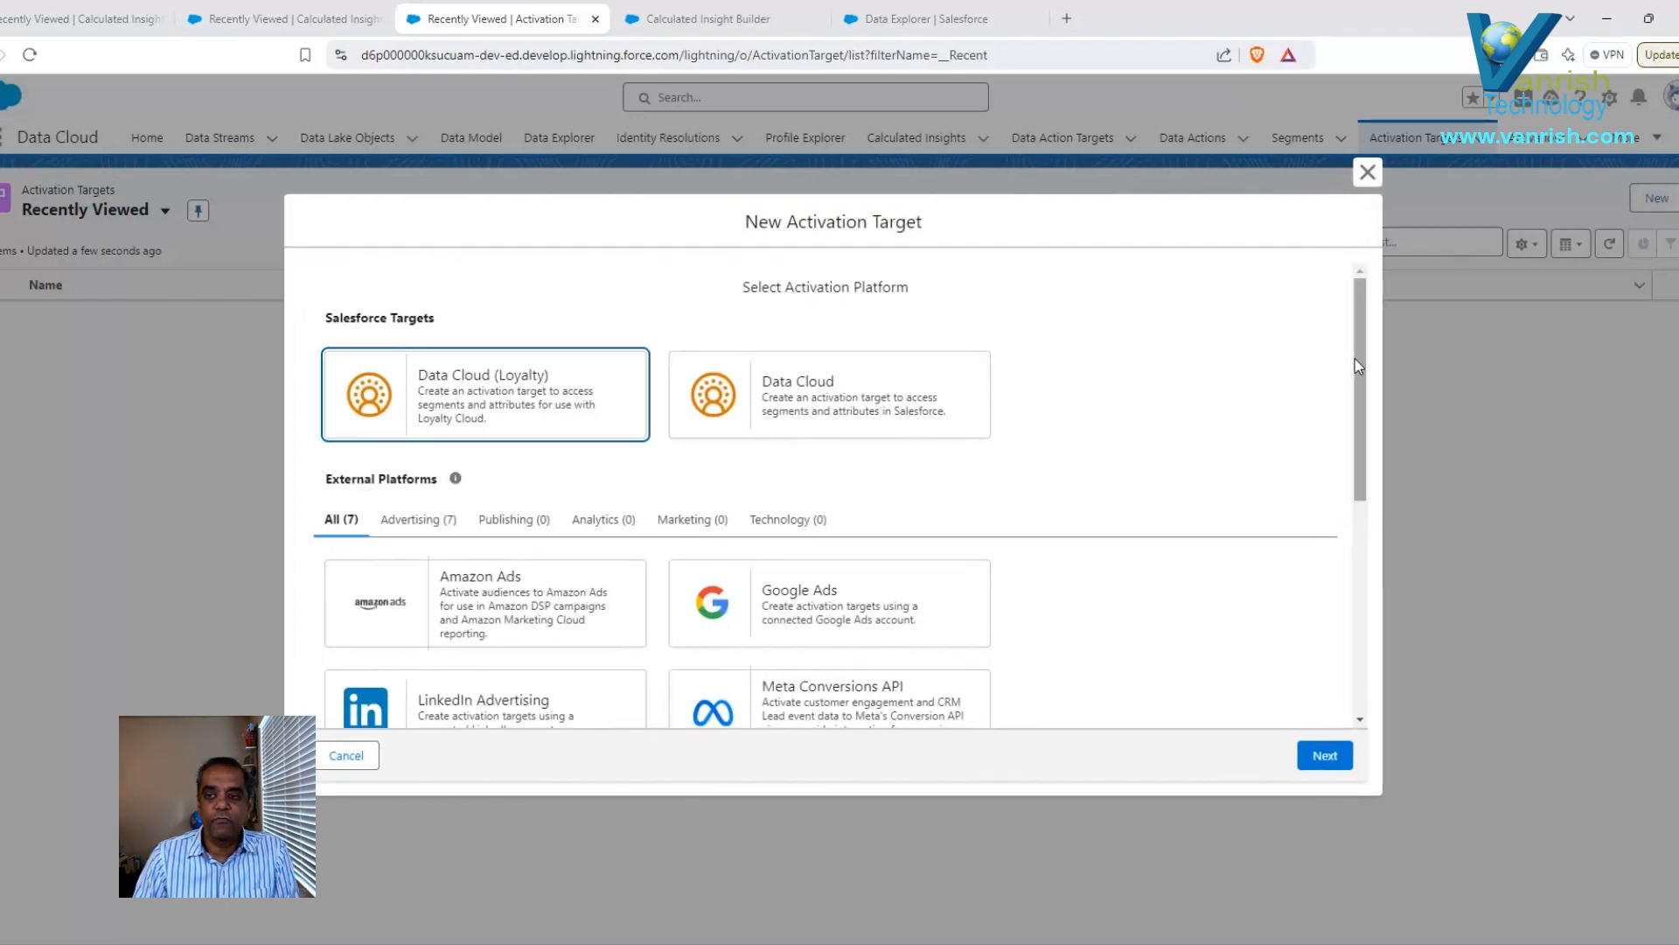
mouse_move(1356, 358)
left_mouse_down()
mouse_move(1363, 608)
mouse_move(1367, 380)
left_mouse_up()
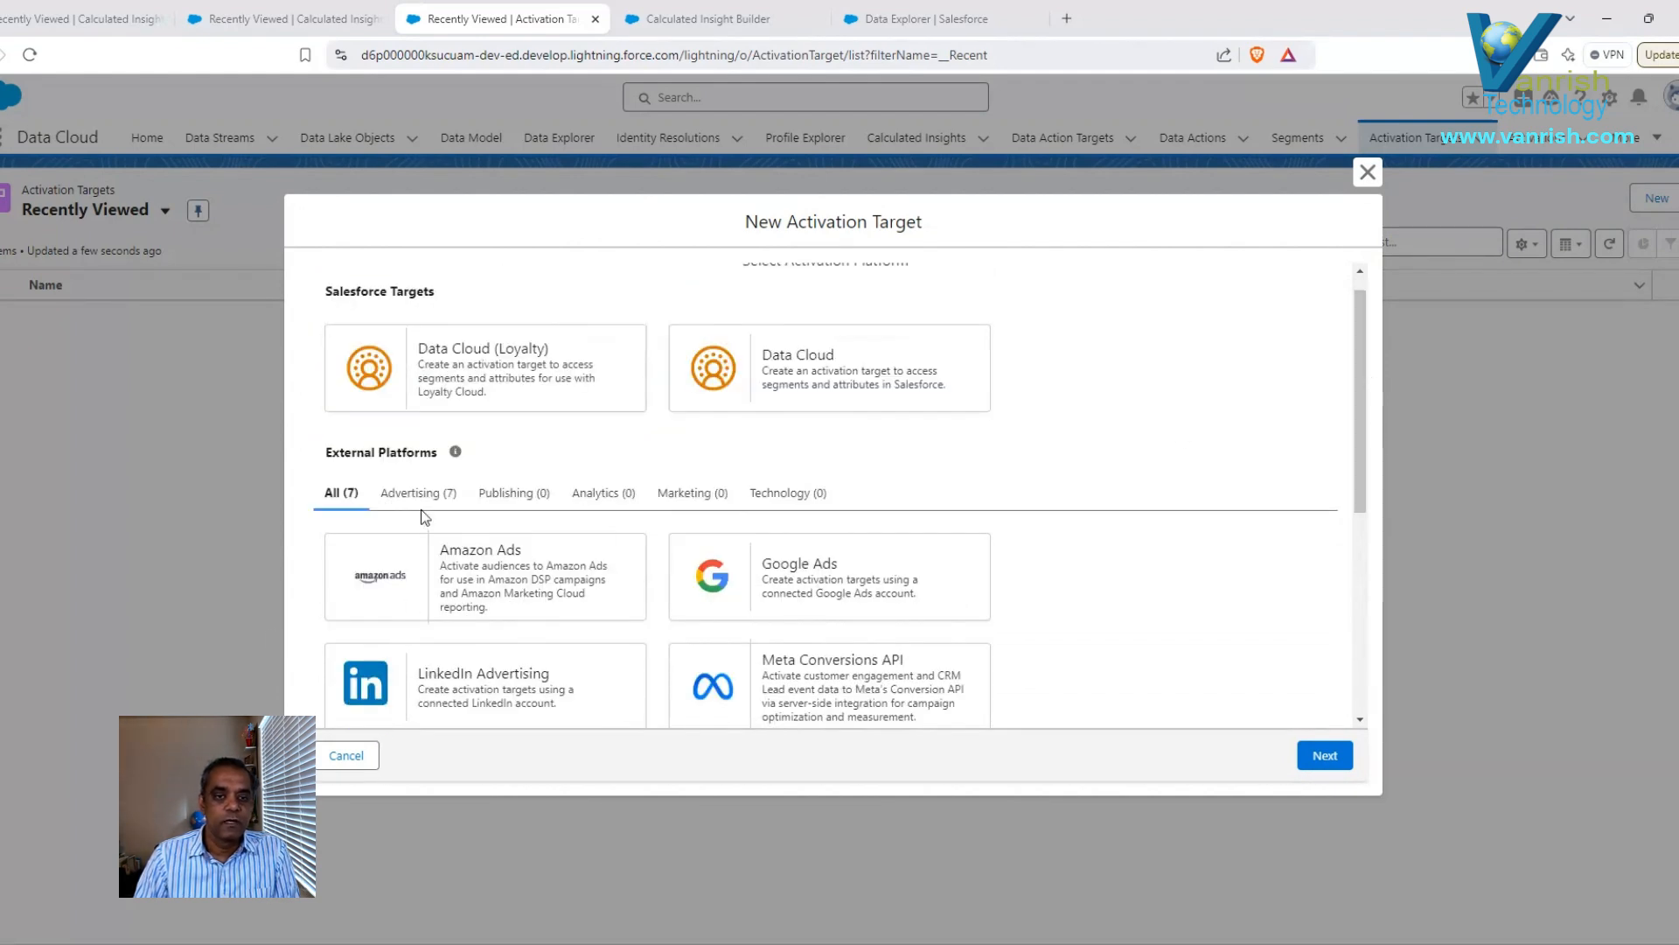
left_click(817, 372)
left_click(811, 378)
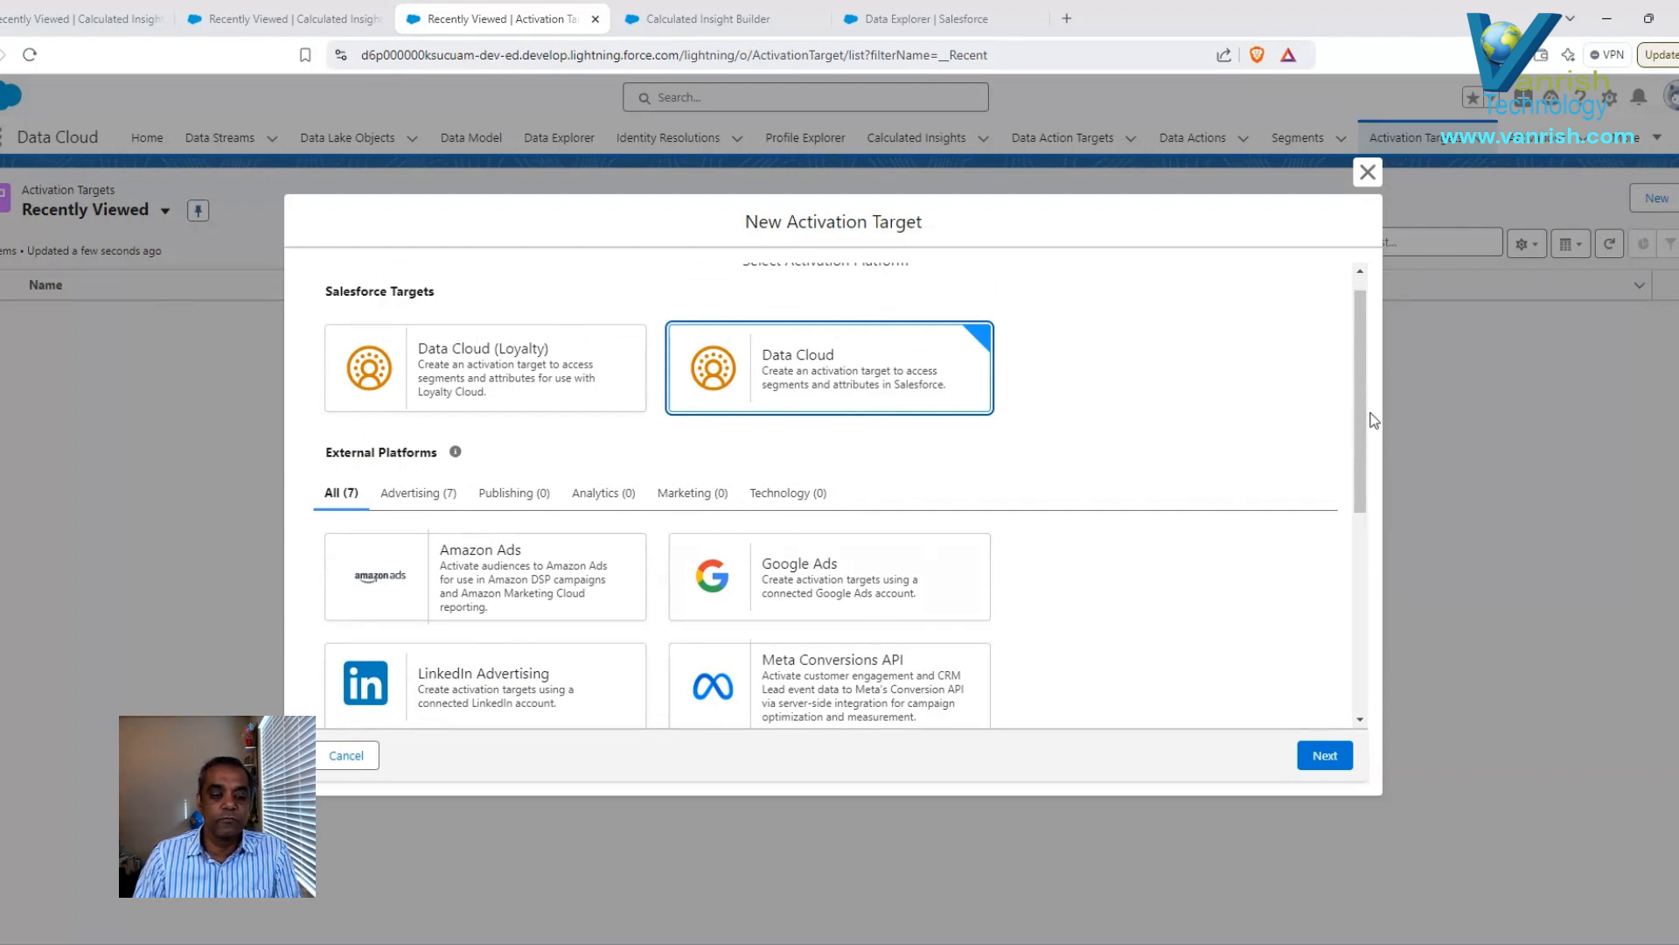
left_click_drag(1363, 413, 1356, 375)
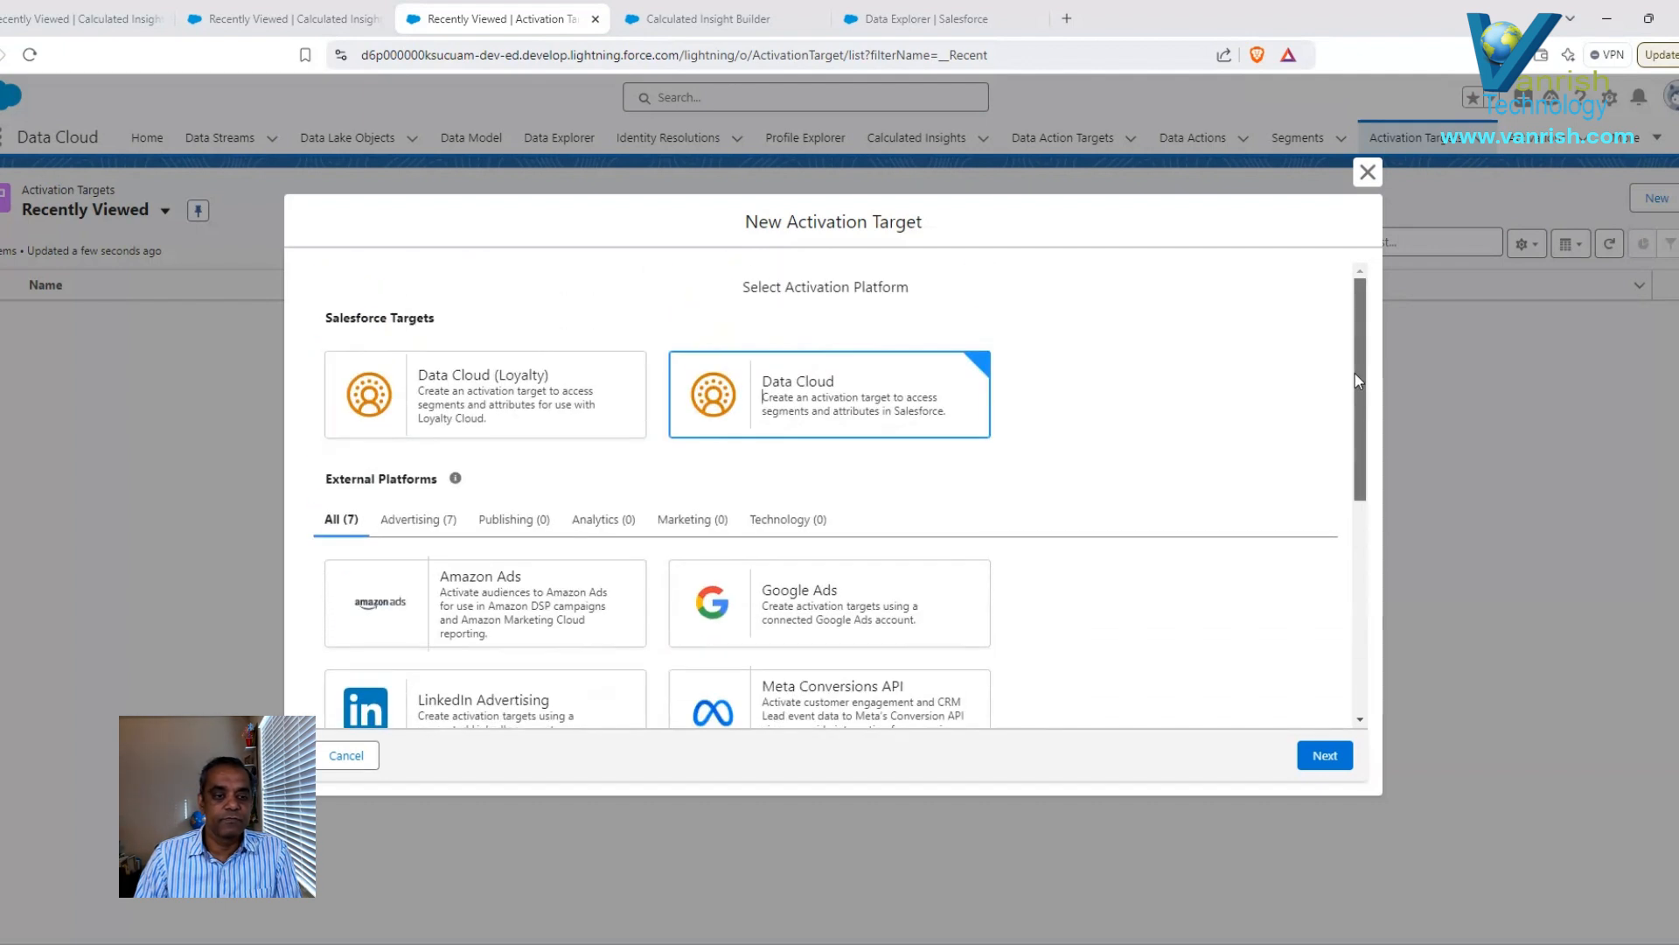
left_click(1323, 756)
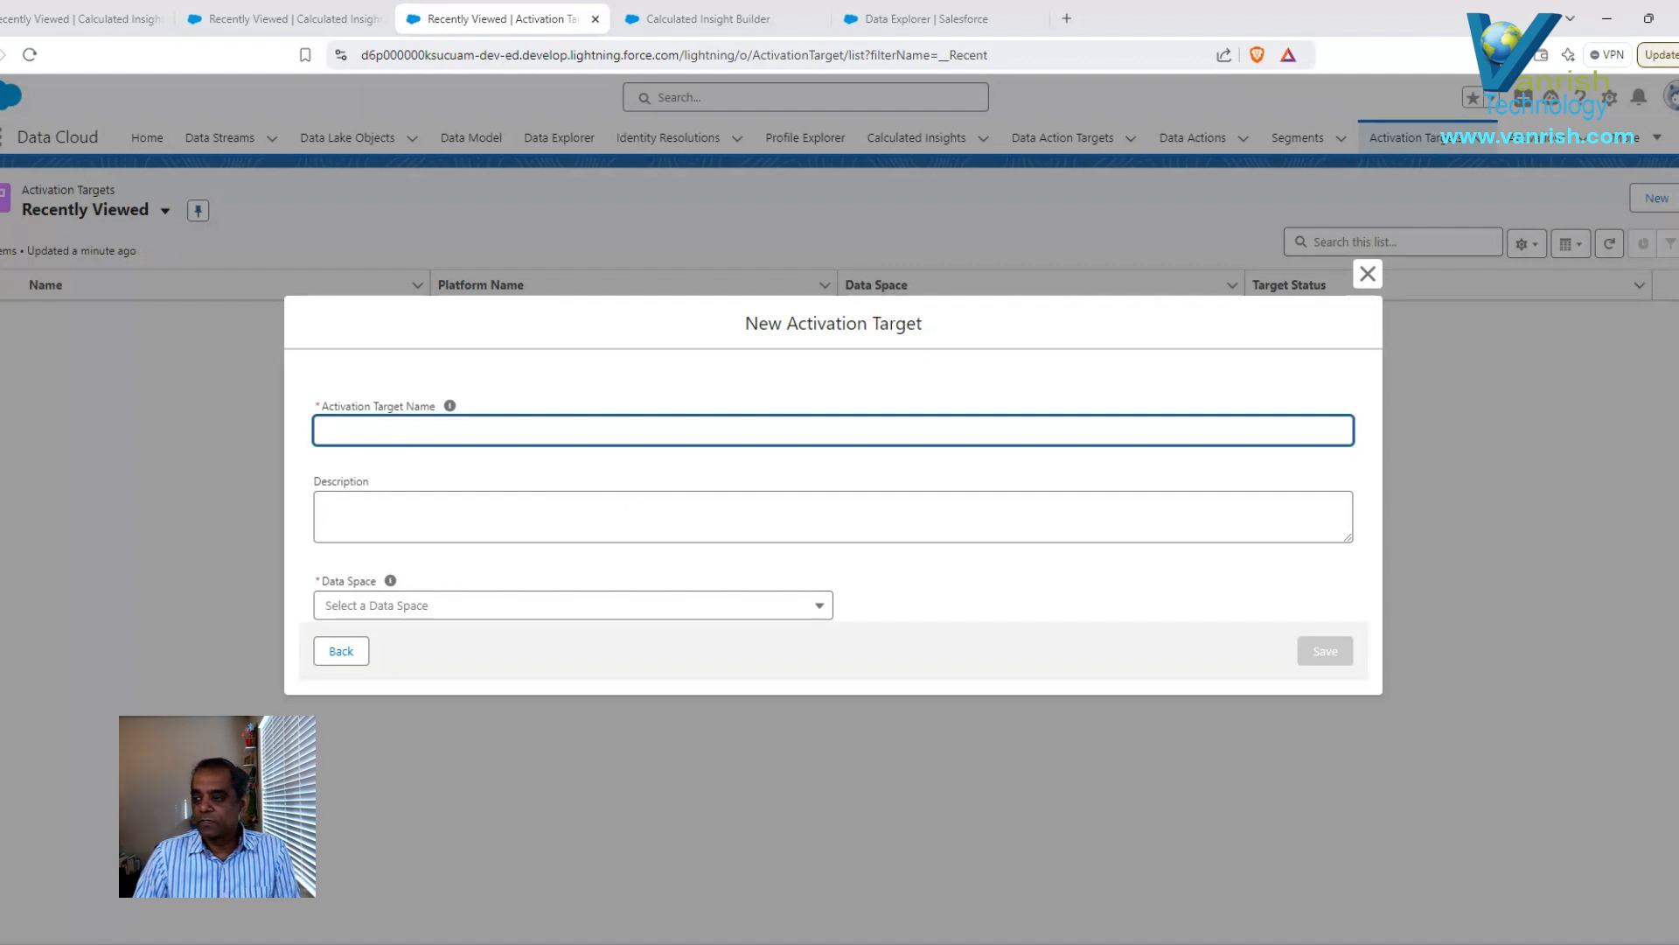
Name and describe the activation target as "Data Cloud Segments", assign it the default data space, and save it.
key("alt+Tab")
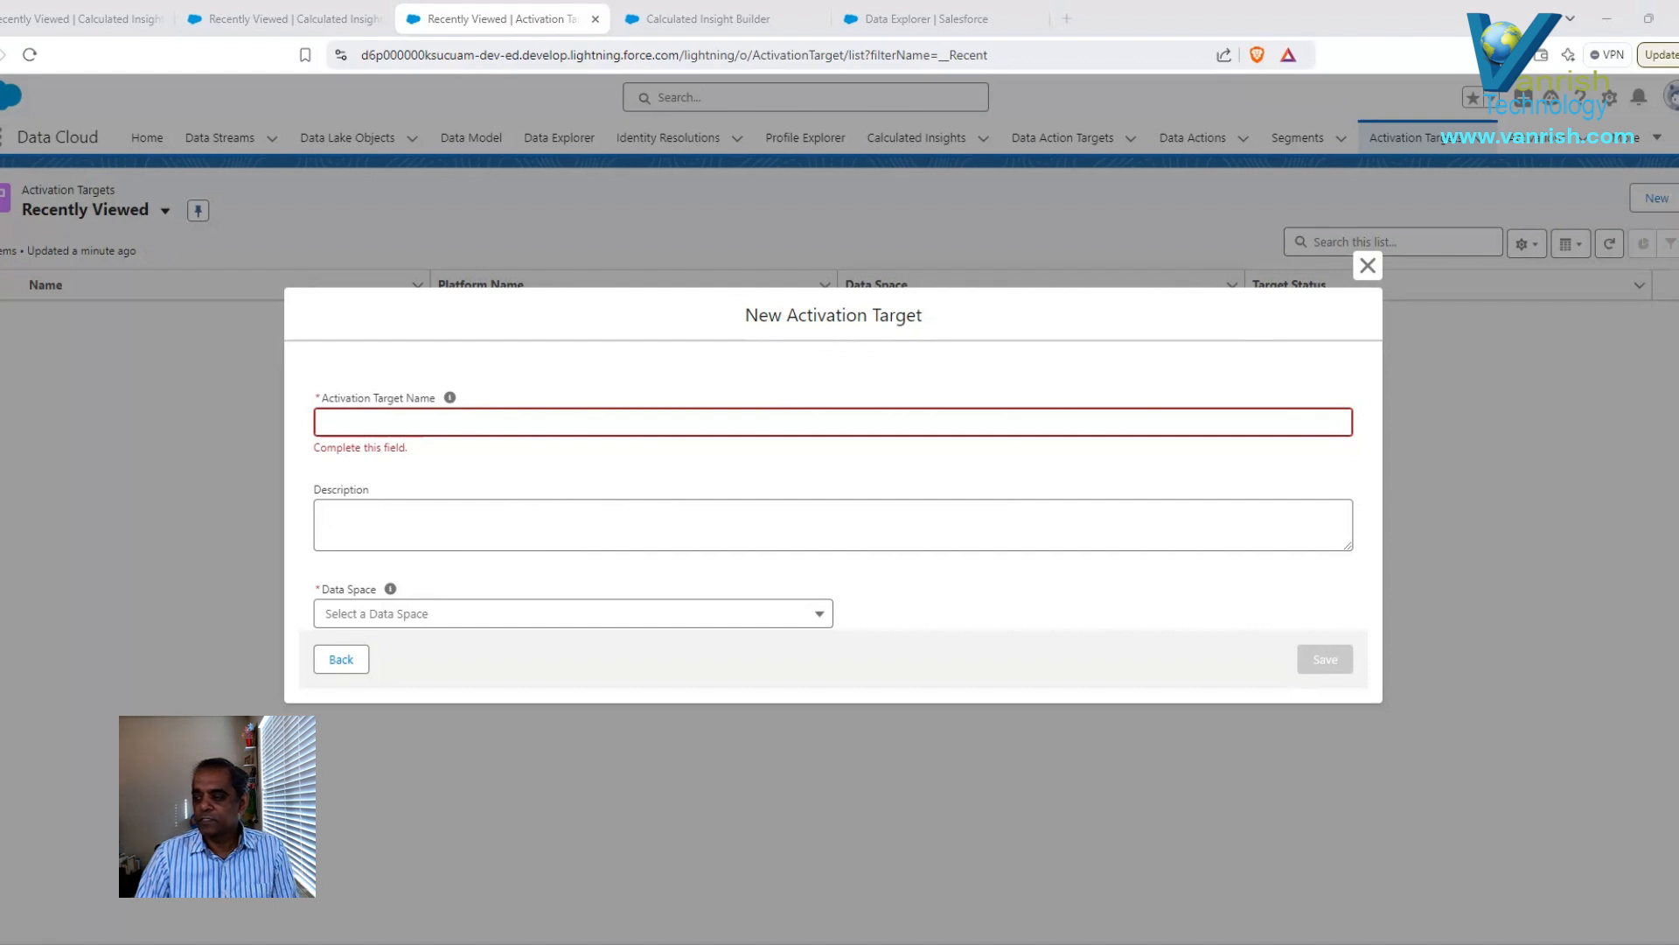
left_click(446, 426)
type("Data Cloud Segments")
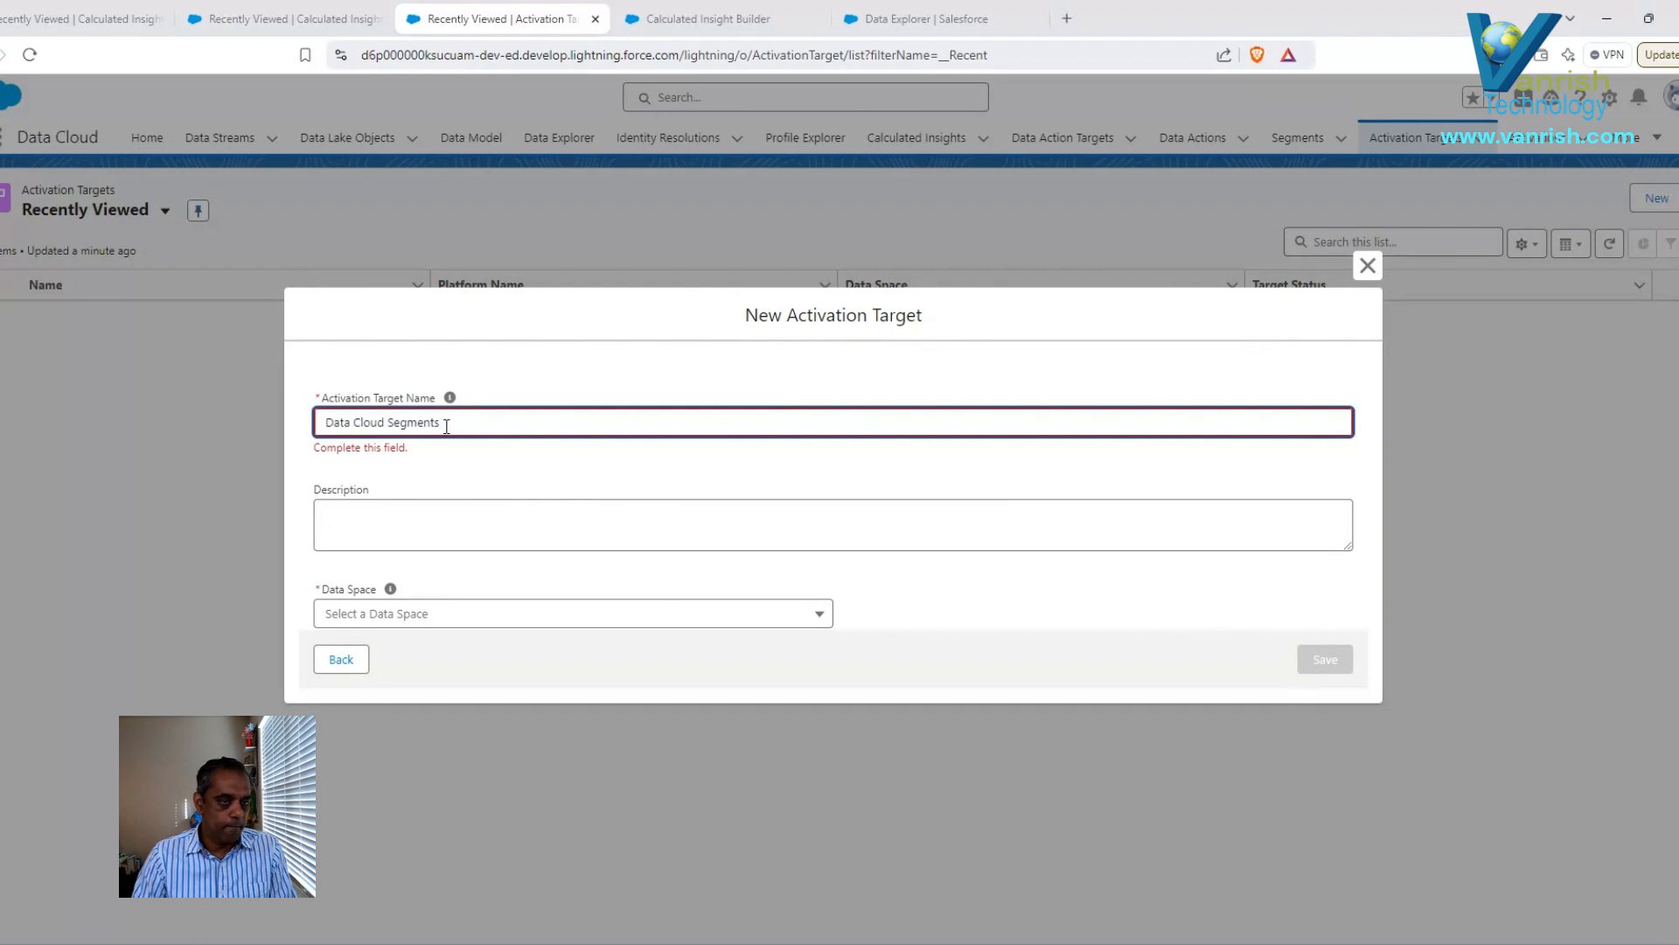
left_click(359, 519)
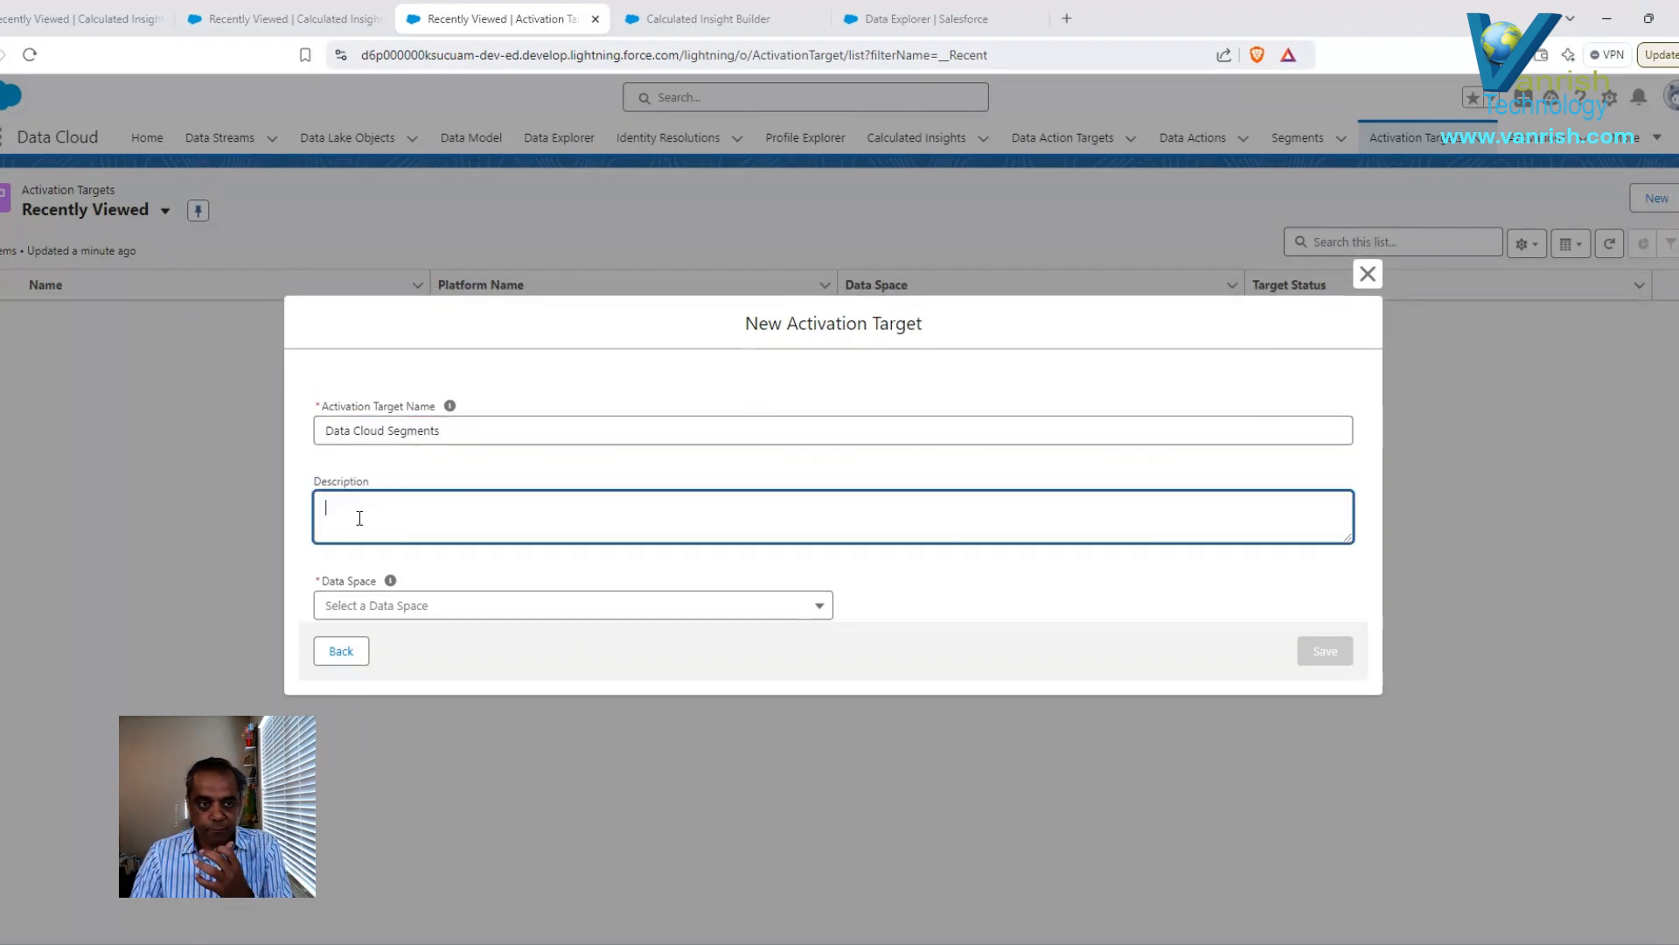
type("Data Cloud Segments")
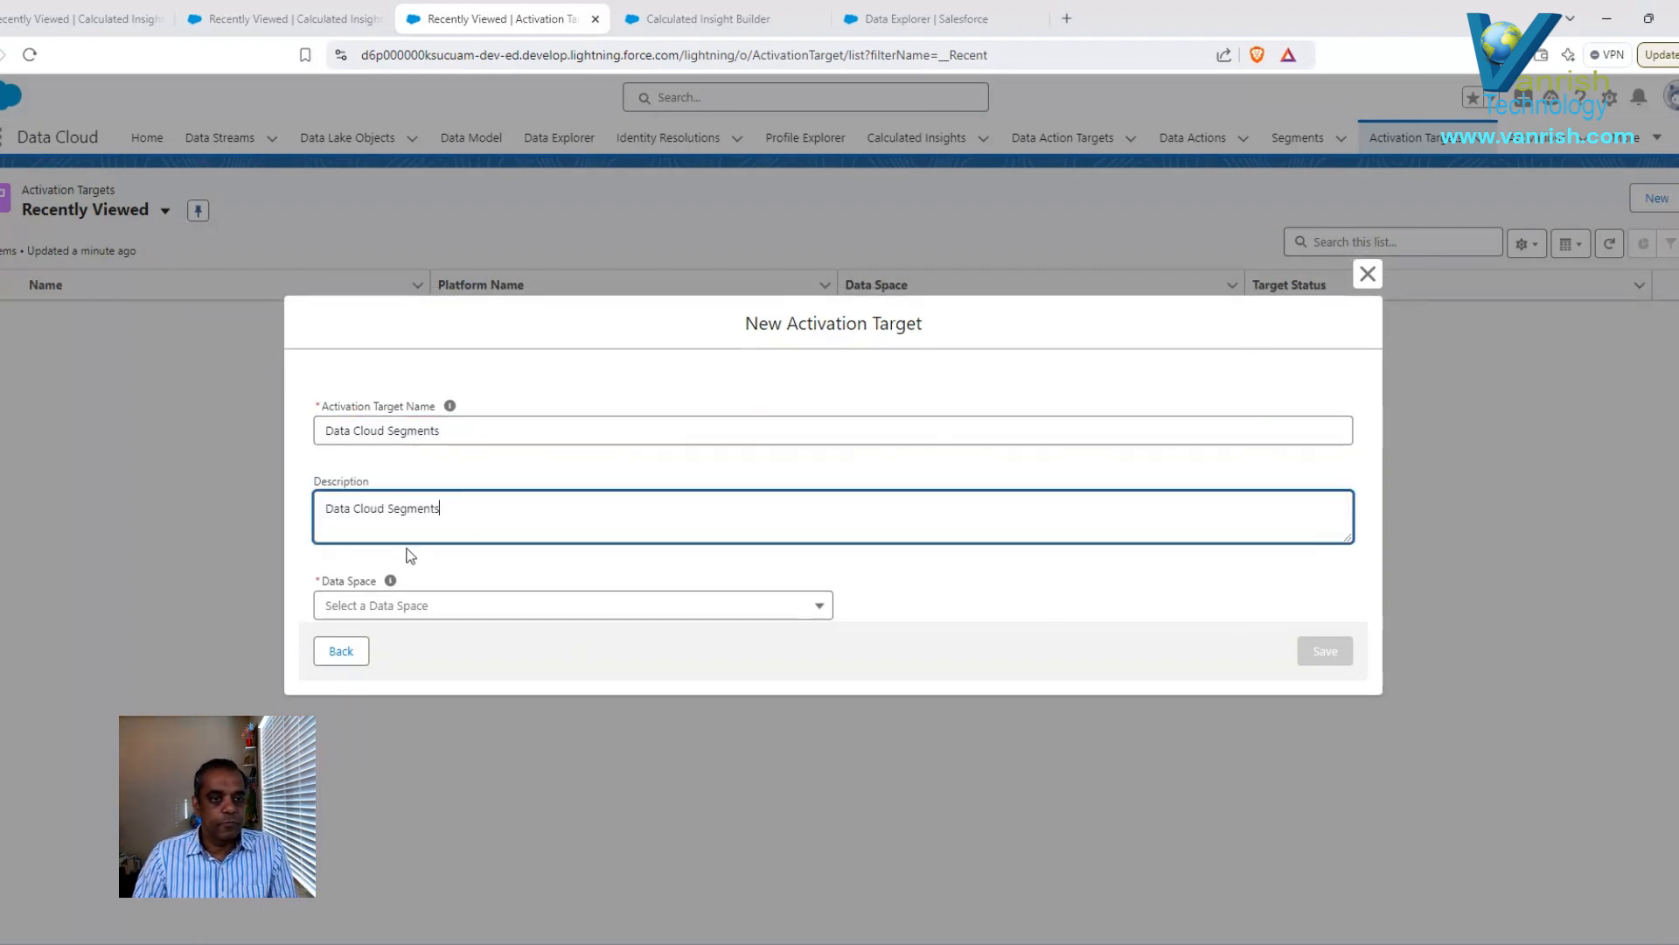
left_click(470, 611)
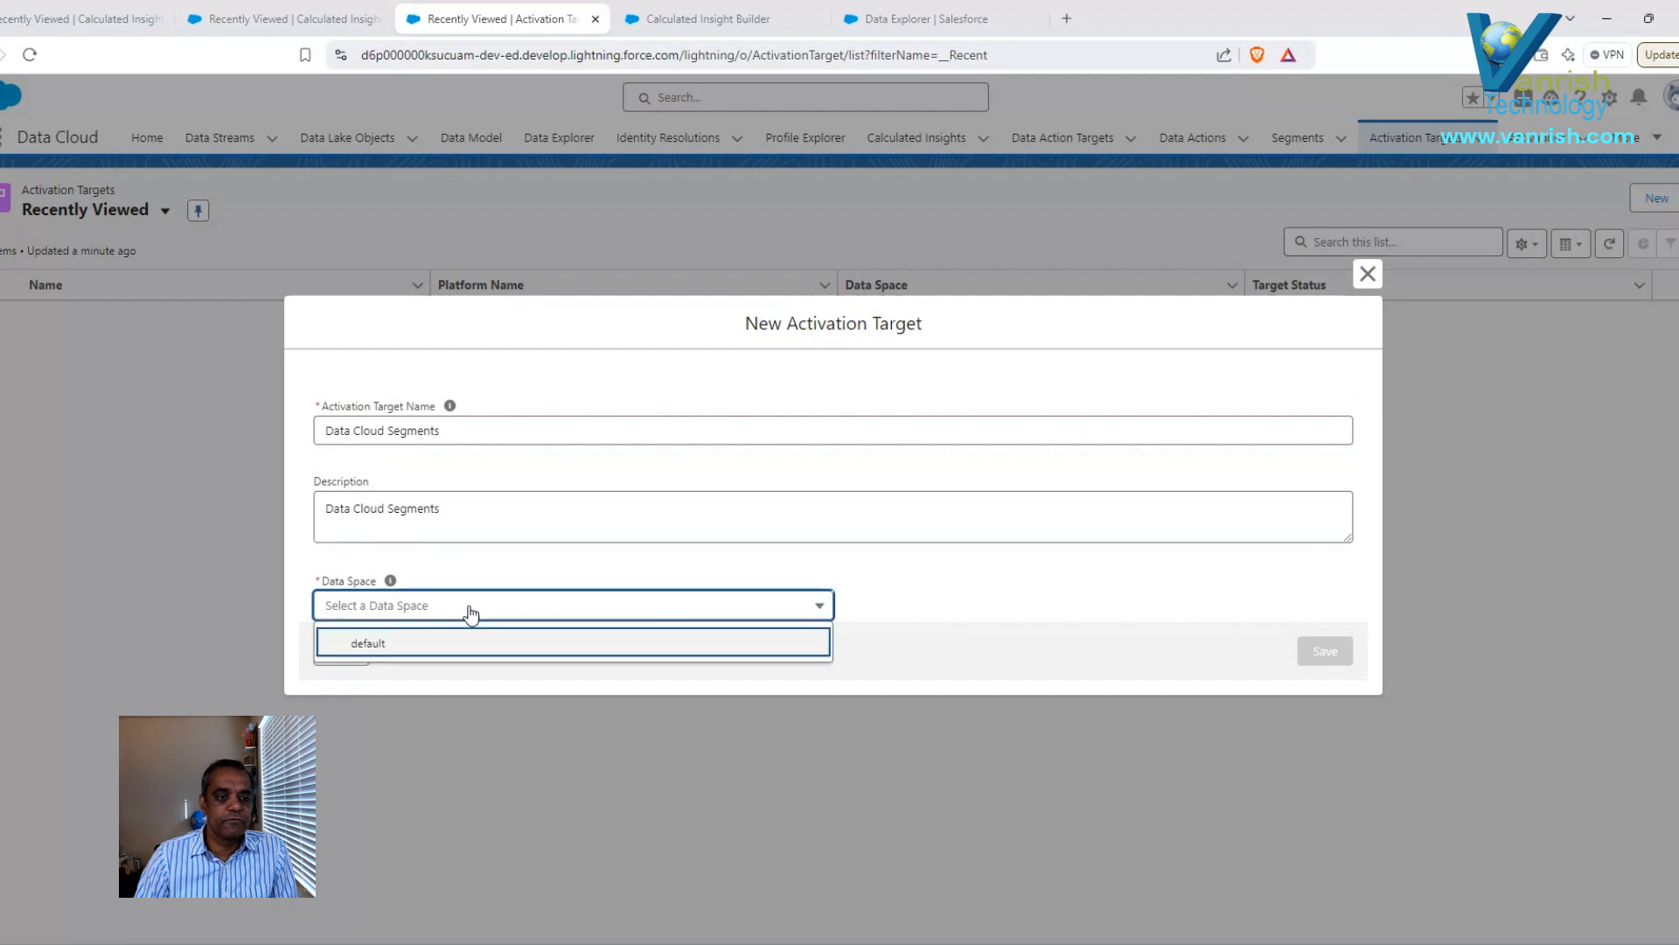
left_click(381, 644)
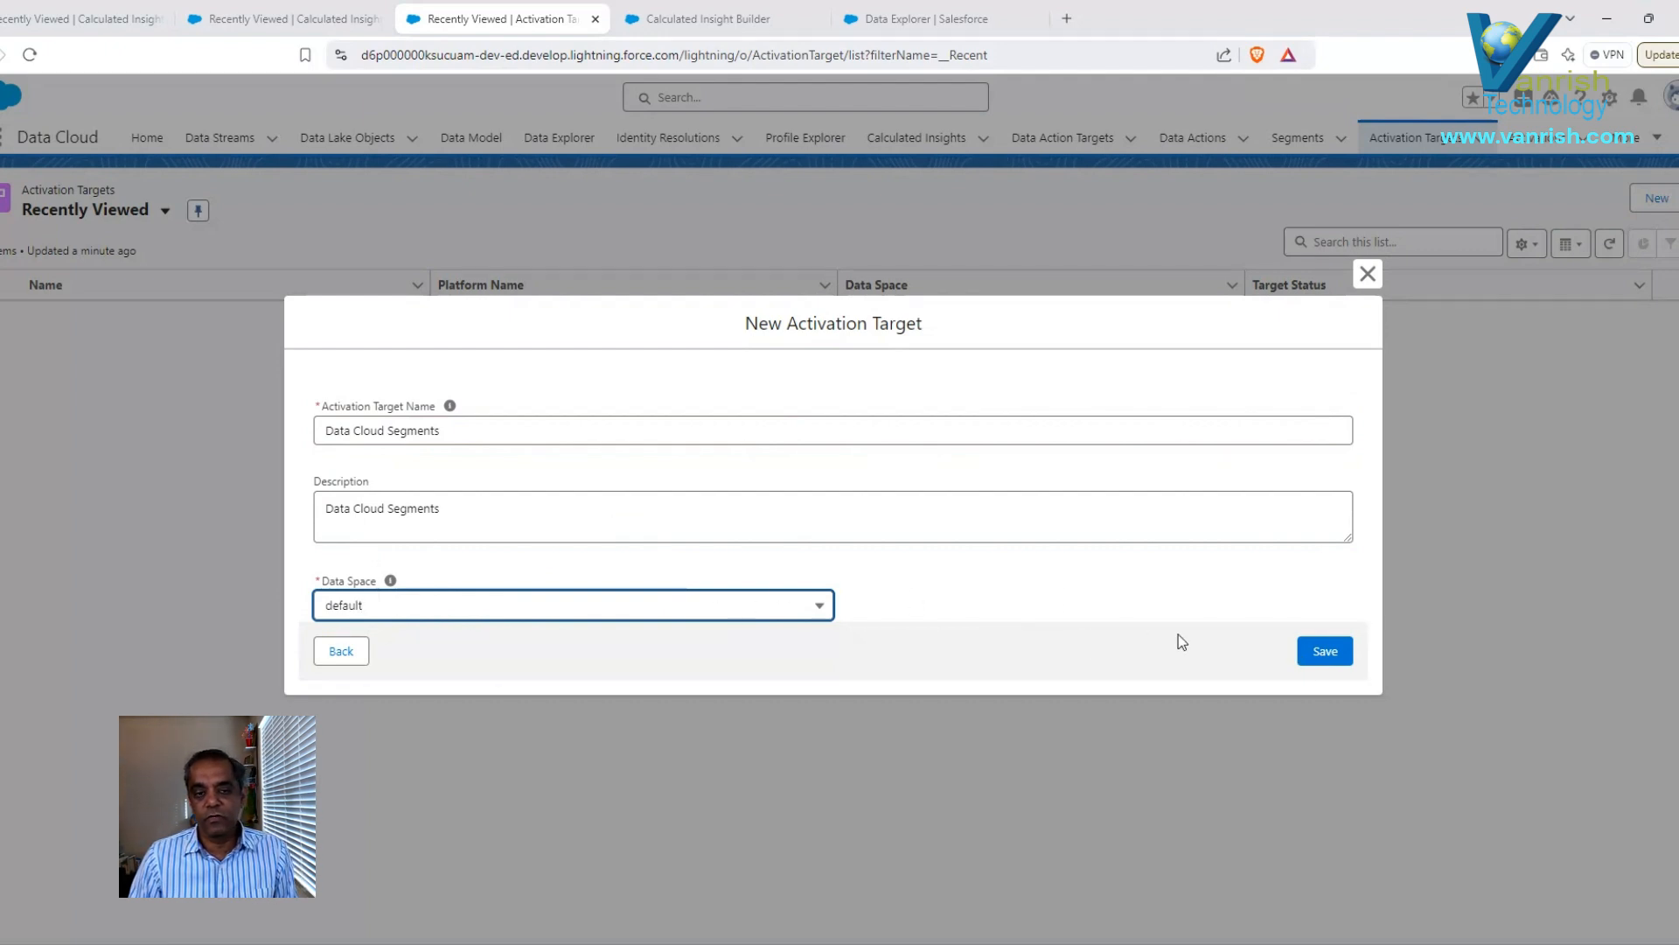
left_click(1331, 658)
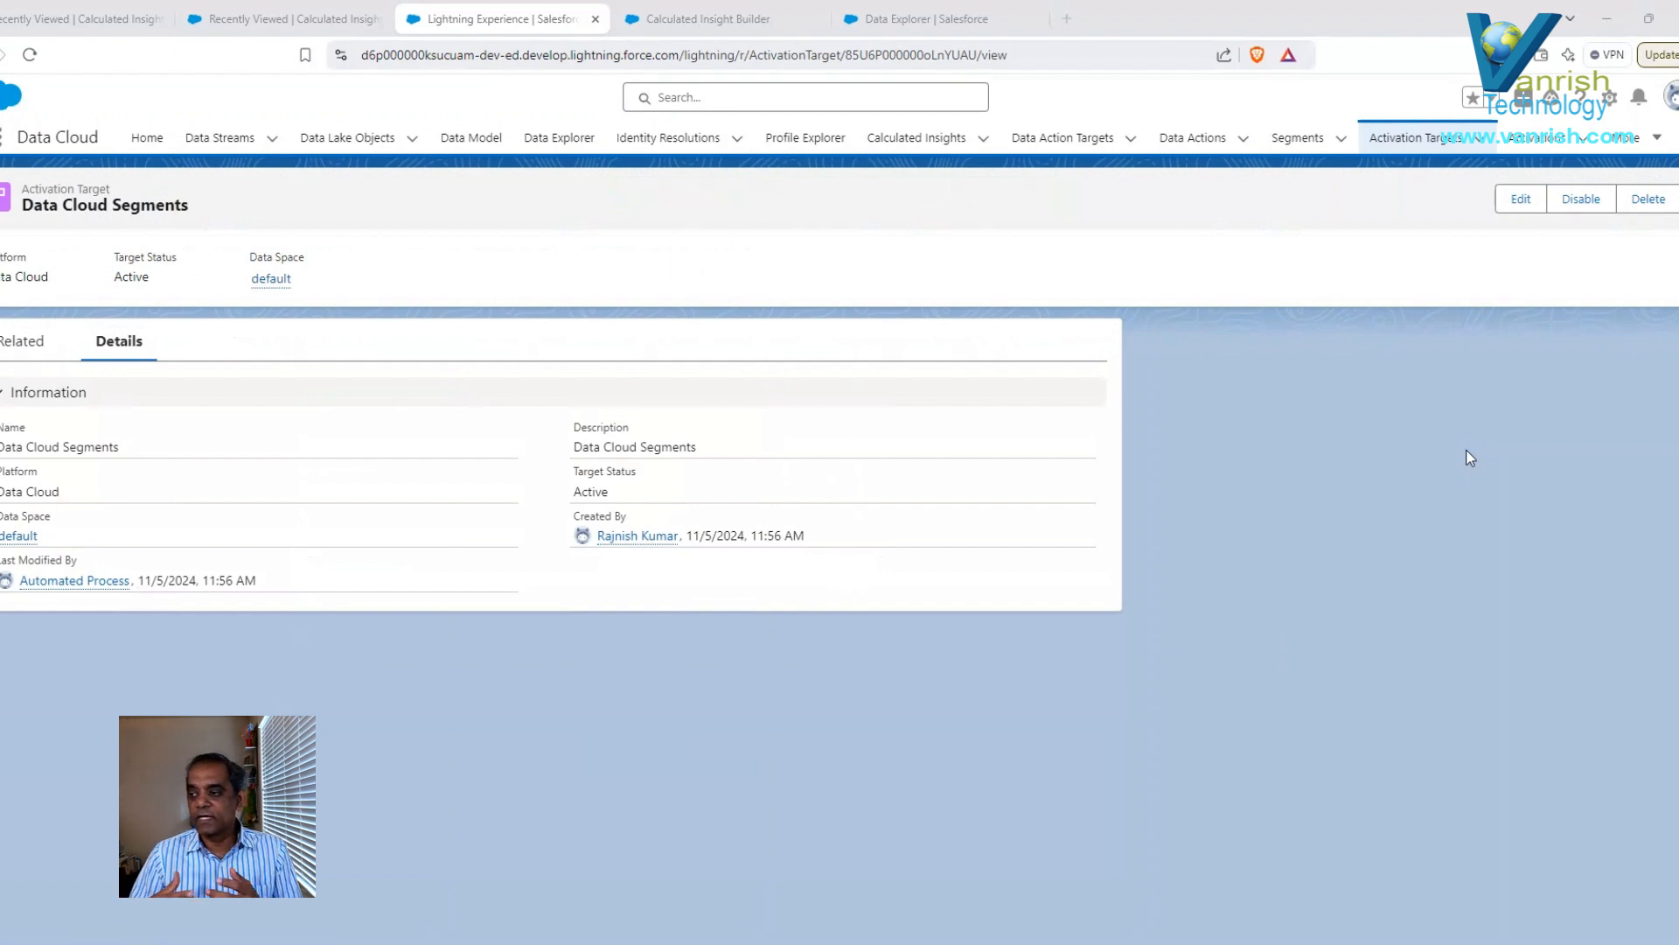
Start a new activation from the Activations list and choose Segment as its activation type.
left_click(1537, 146)
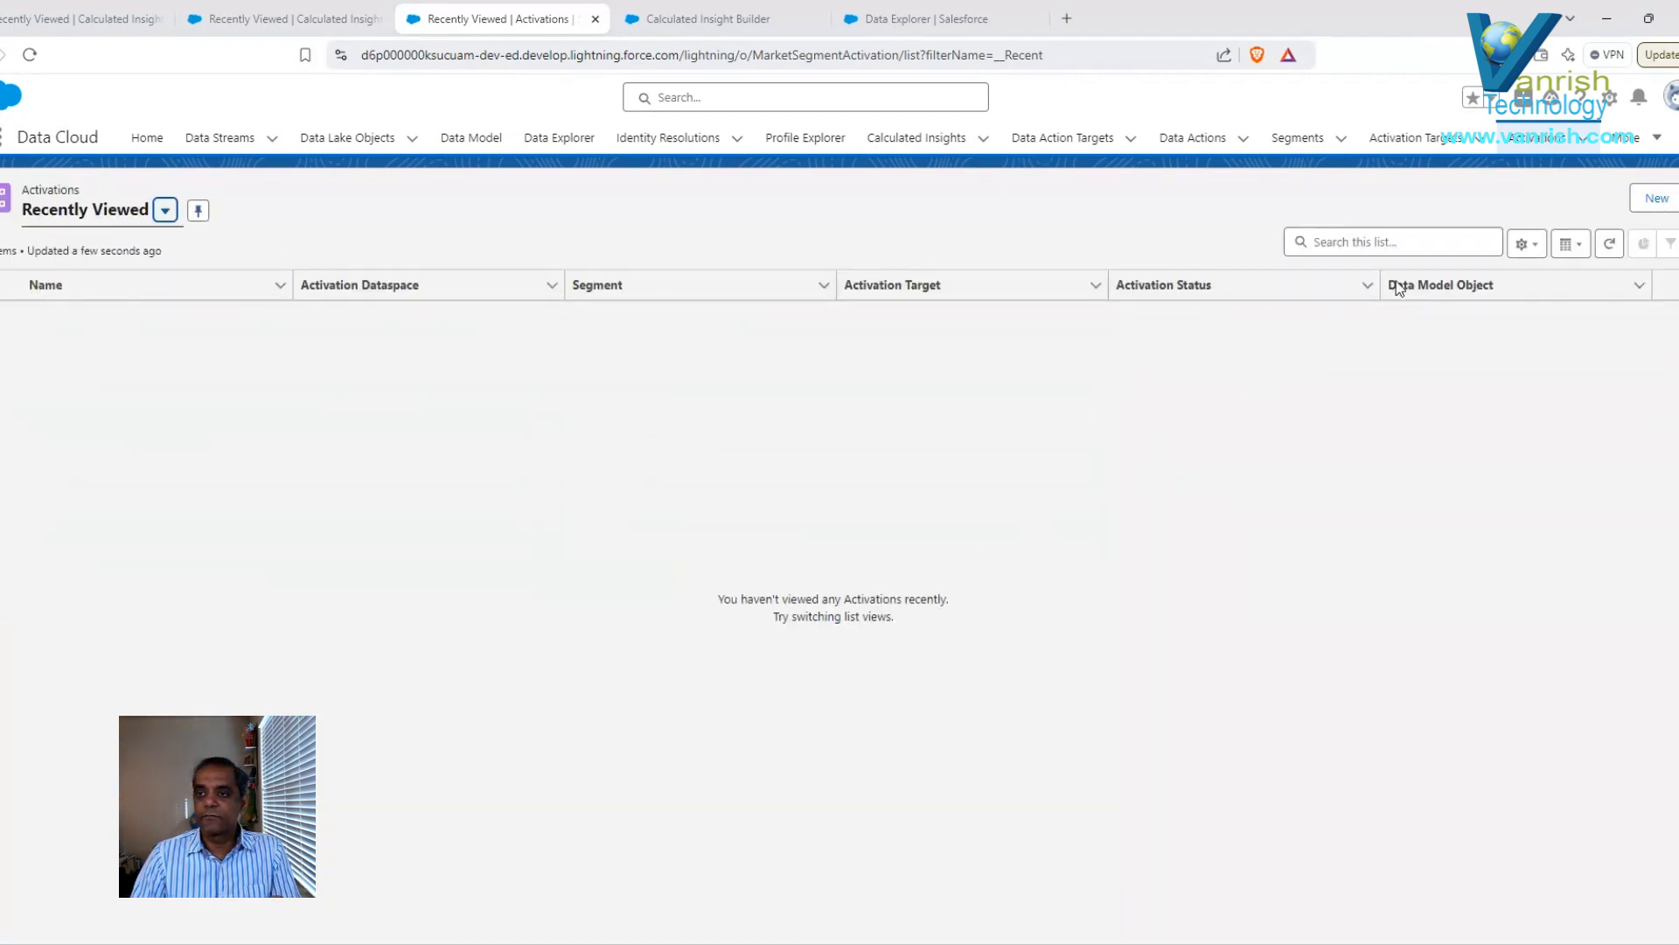
left_click(1661, 199)
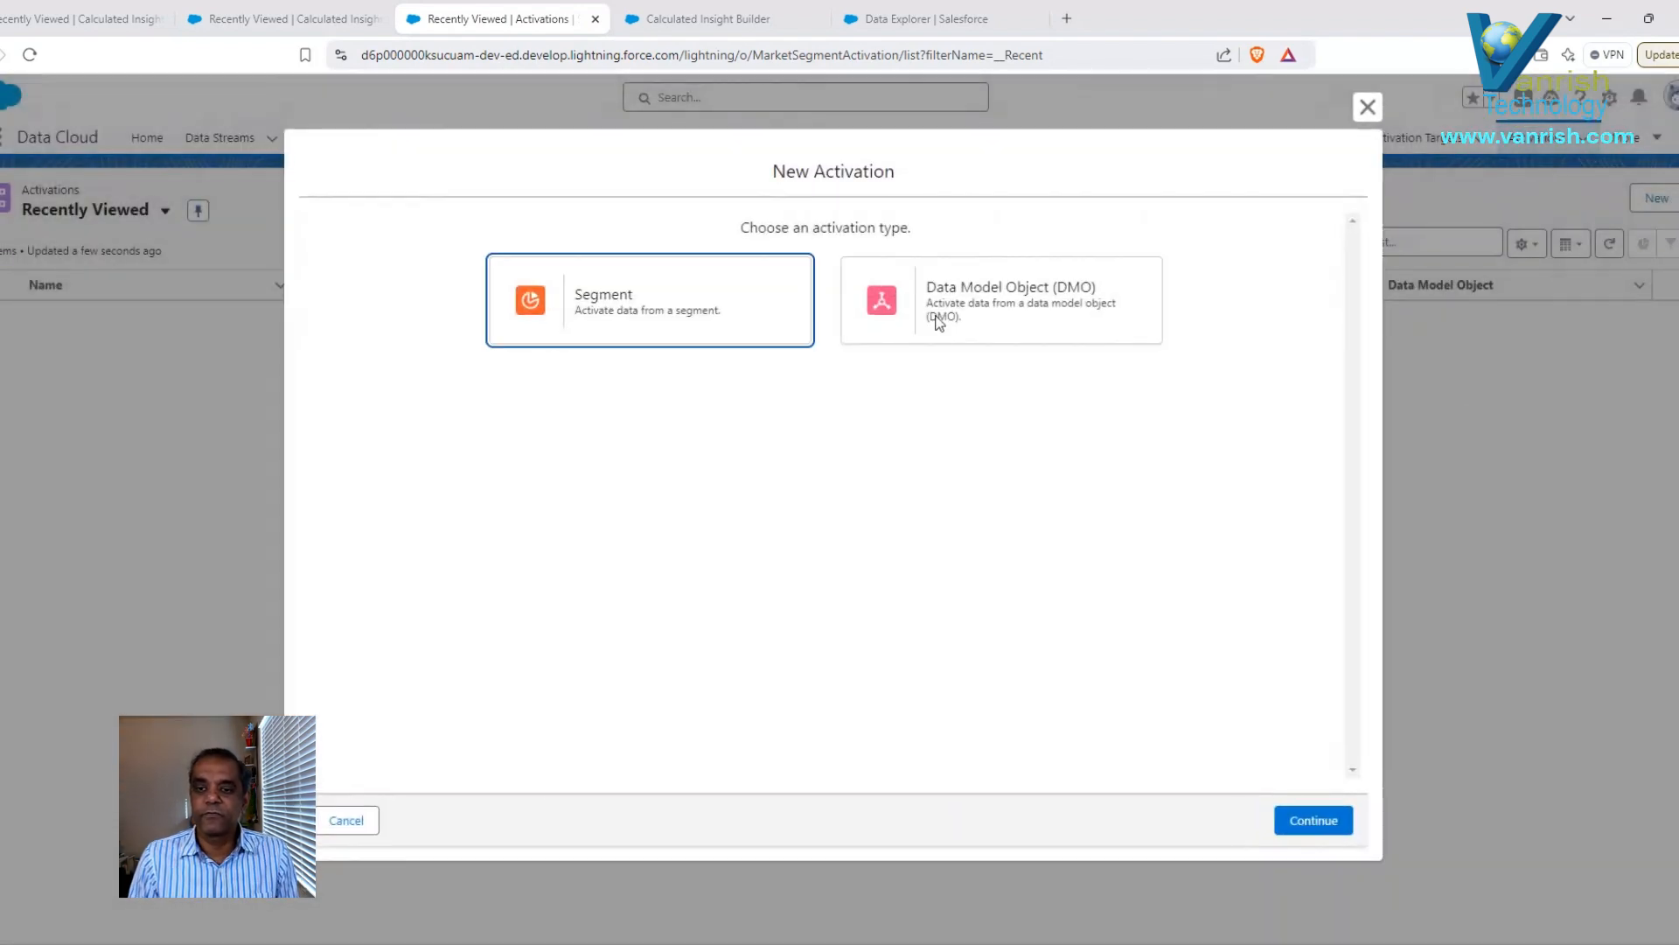
left_click(565, 319)
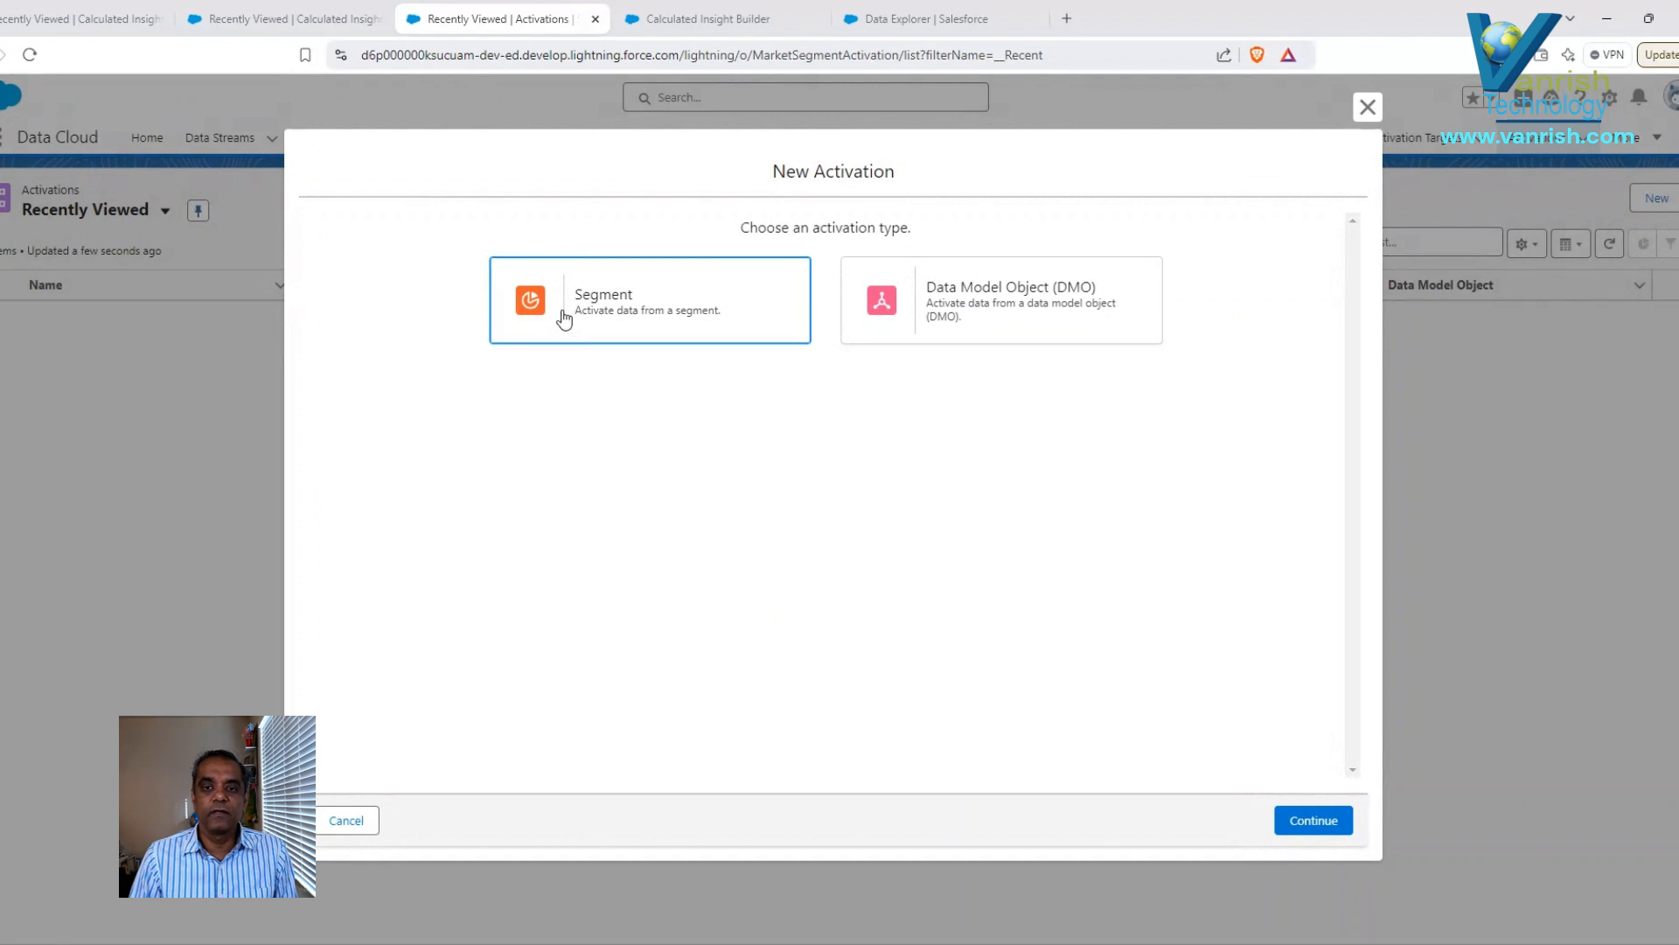
left_click(605, 306)
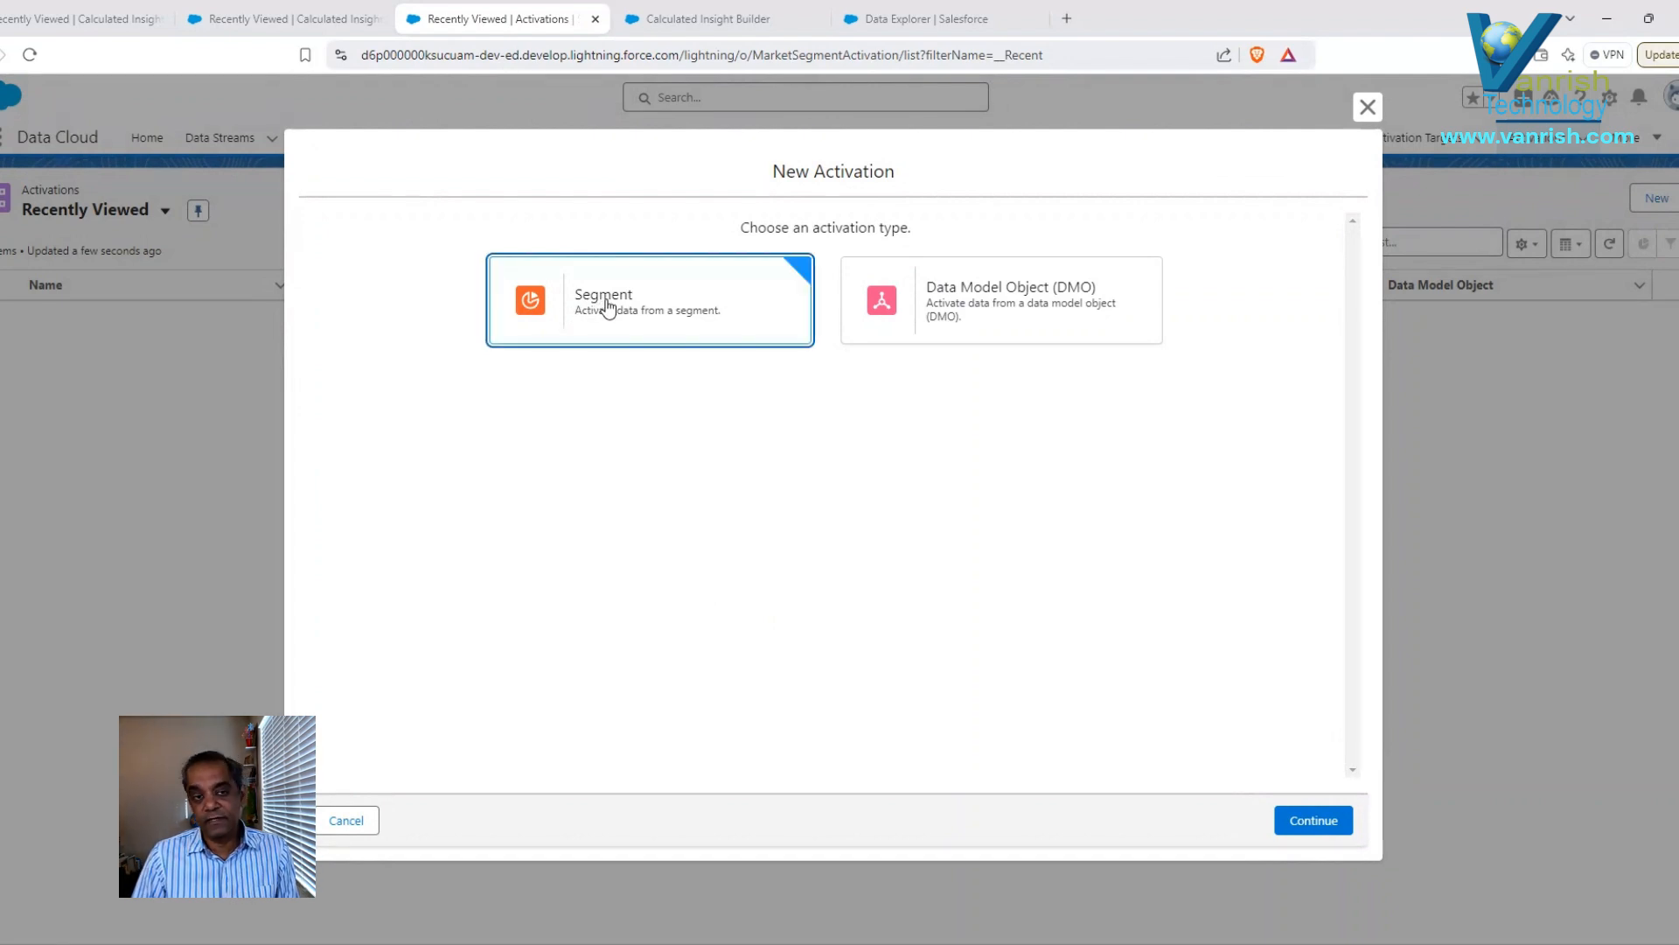
left_click(1312, 823)
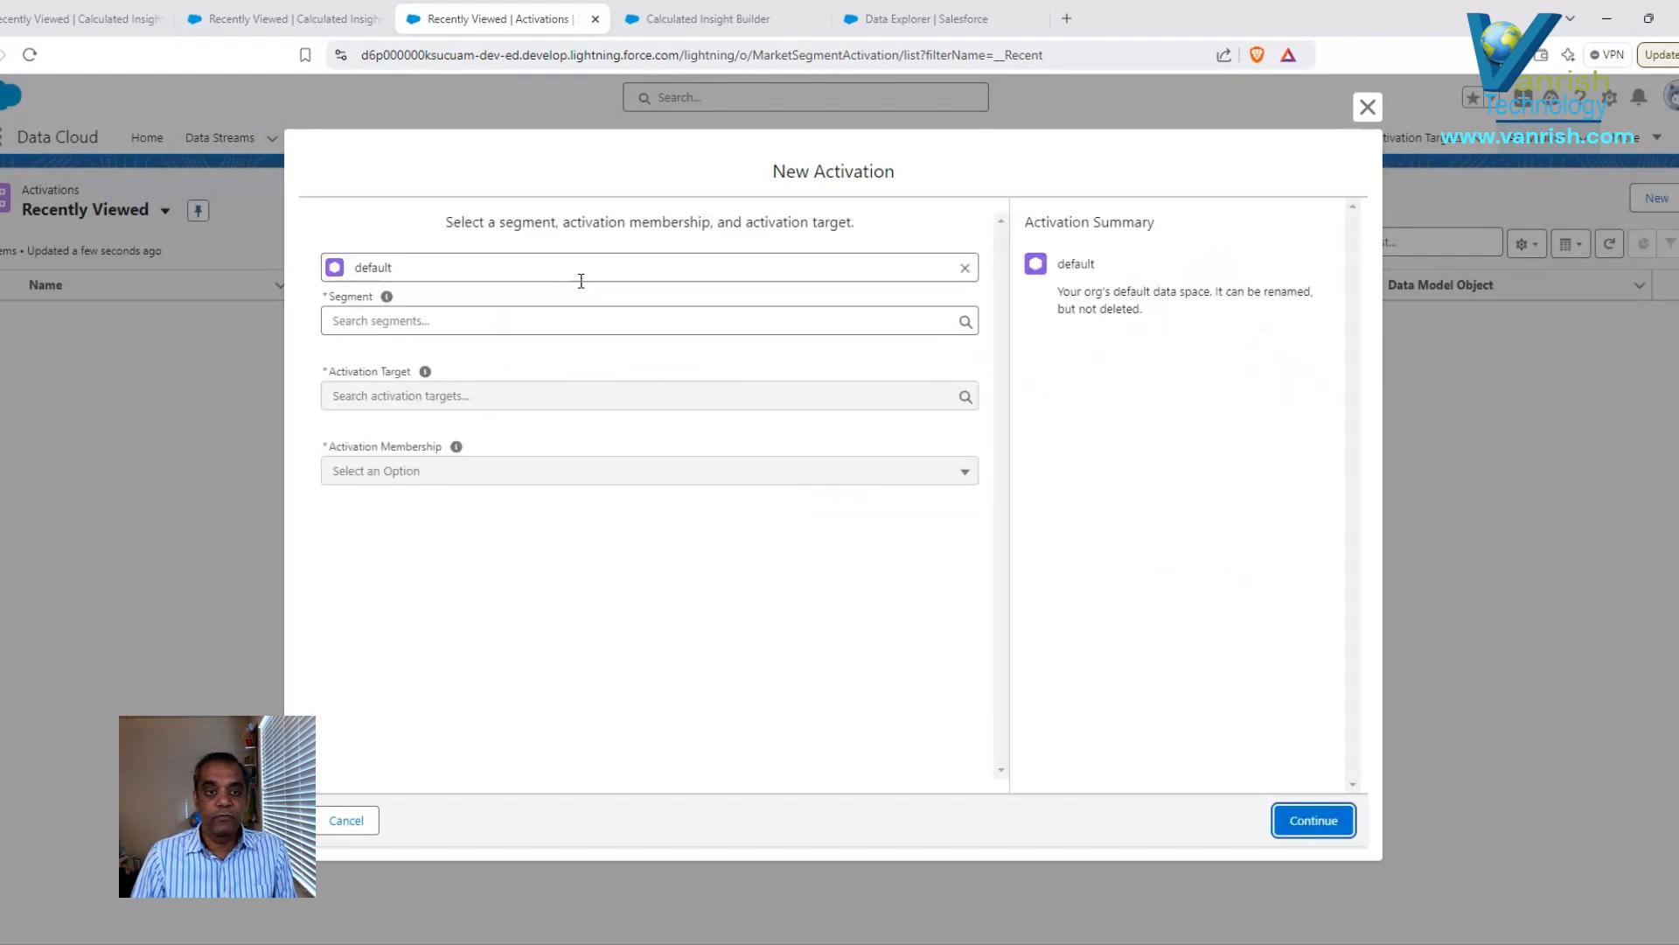
Set the activation's segment to No Zip Code and its target to Data Cloud Segments, keeping the default Unified Individual membership.
left_click(452, 321)
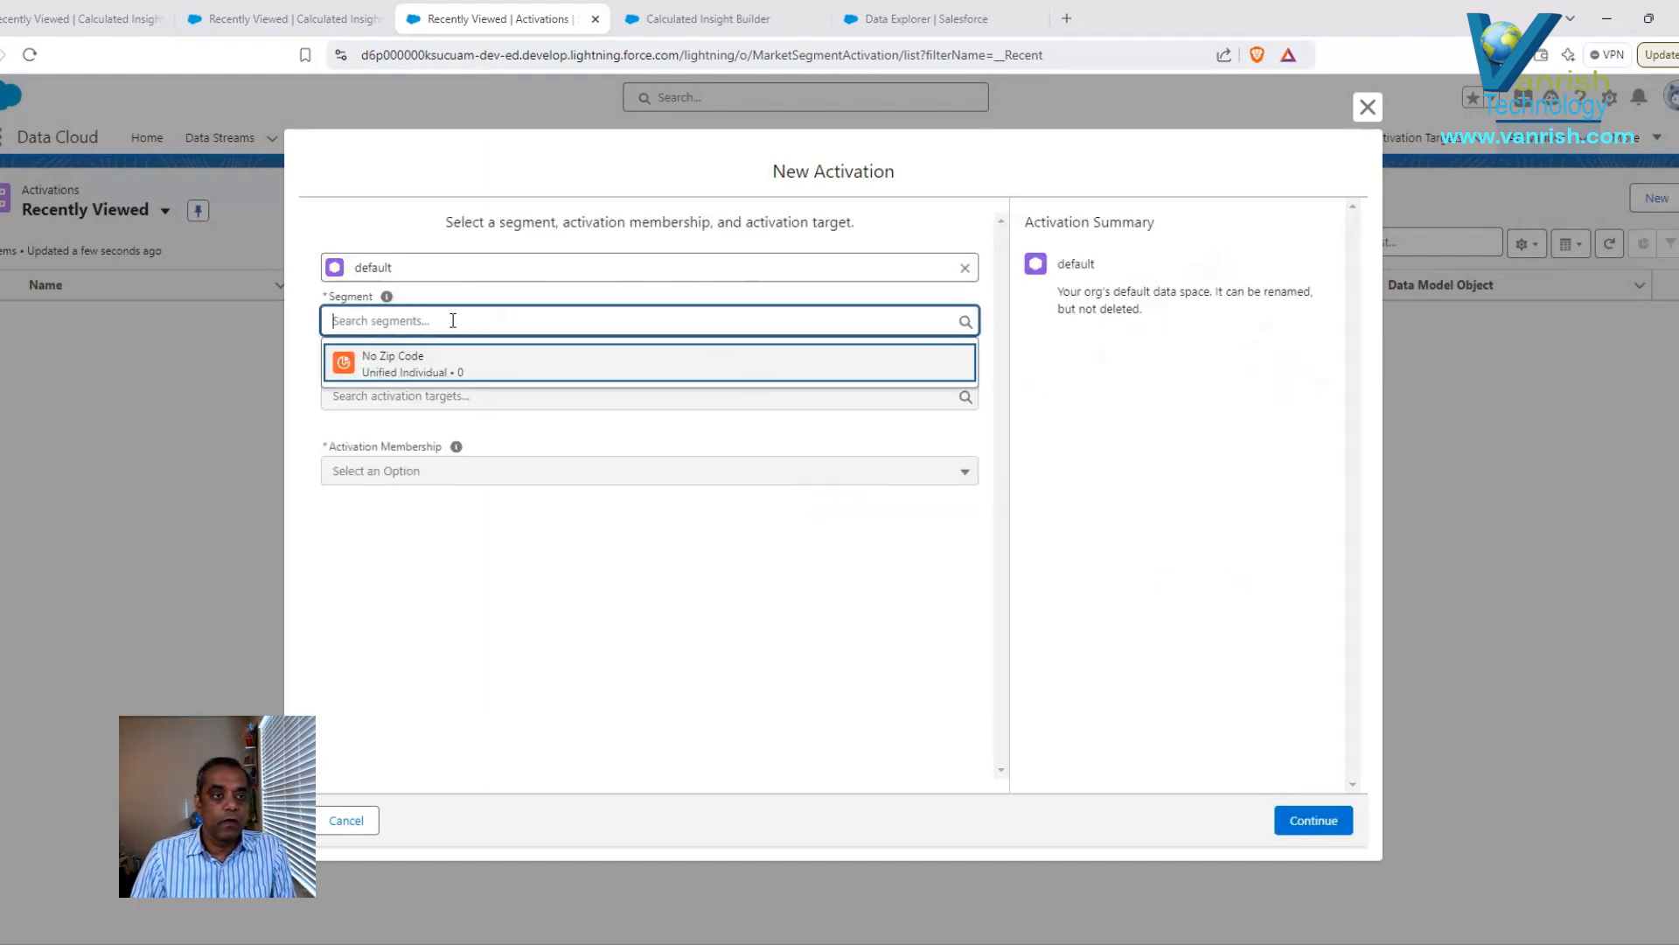
left_click(376, 366)
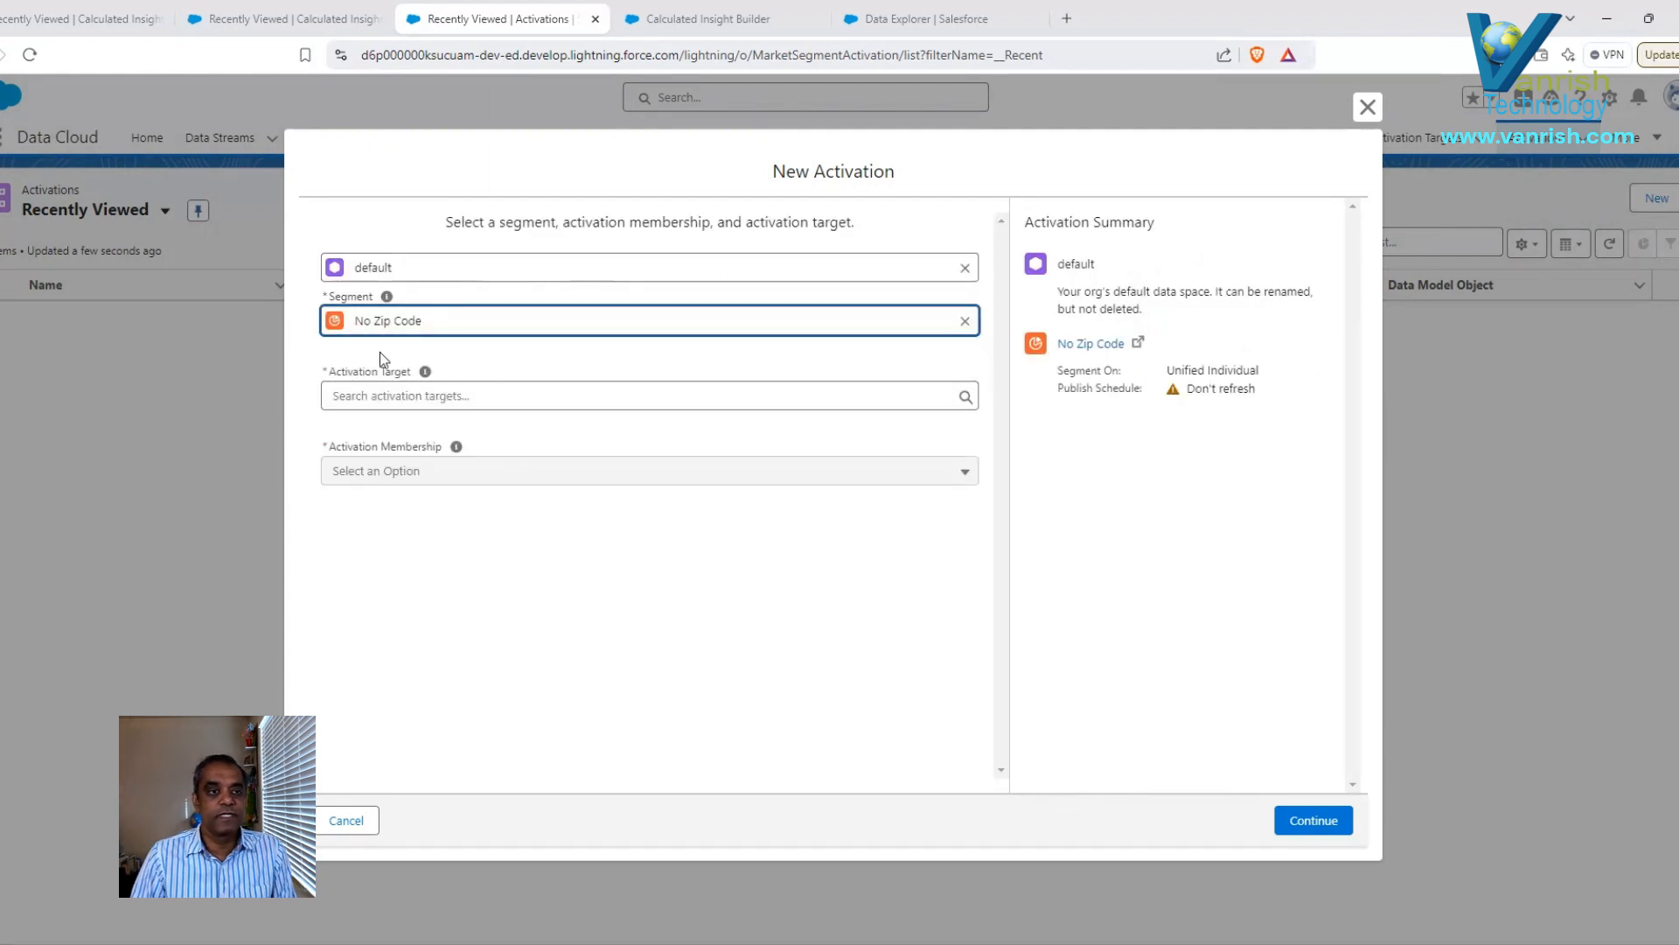
left_click(466, 398)
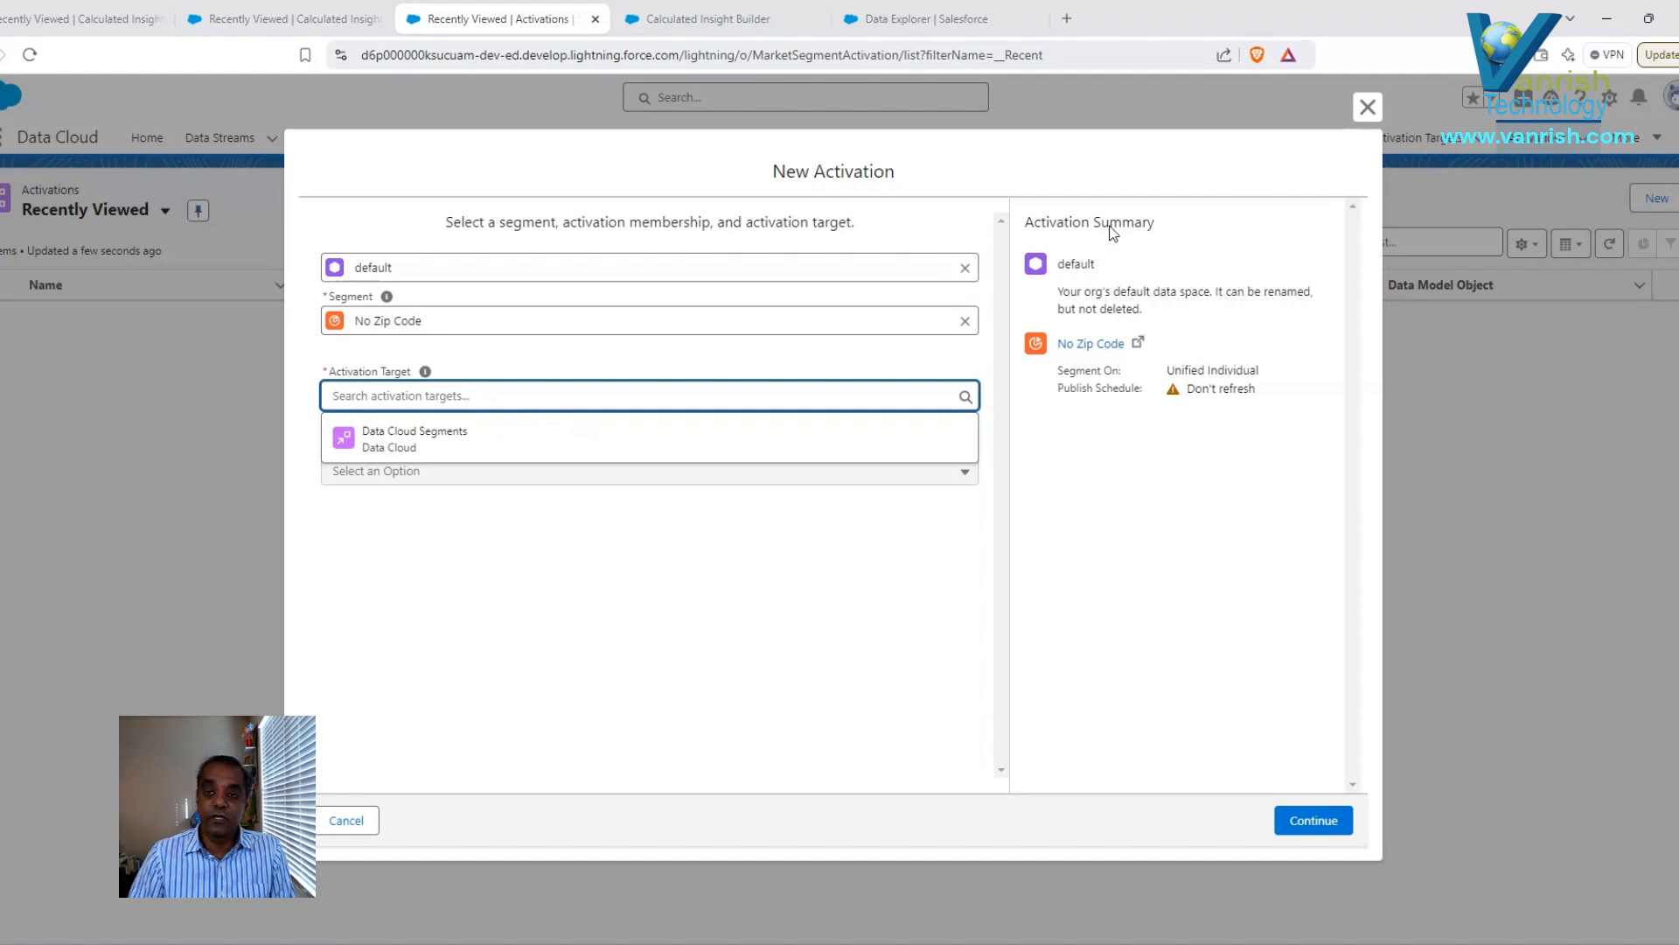
left_click(390, 444)
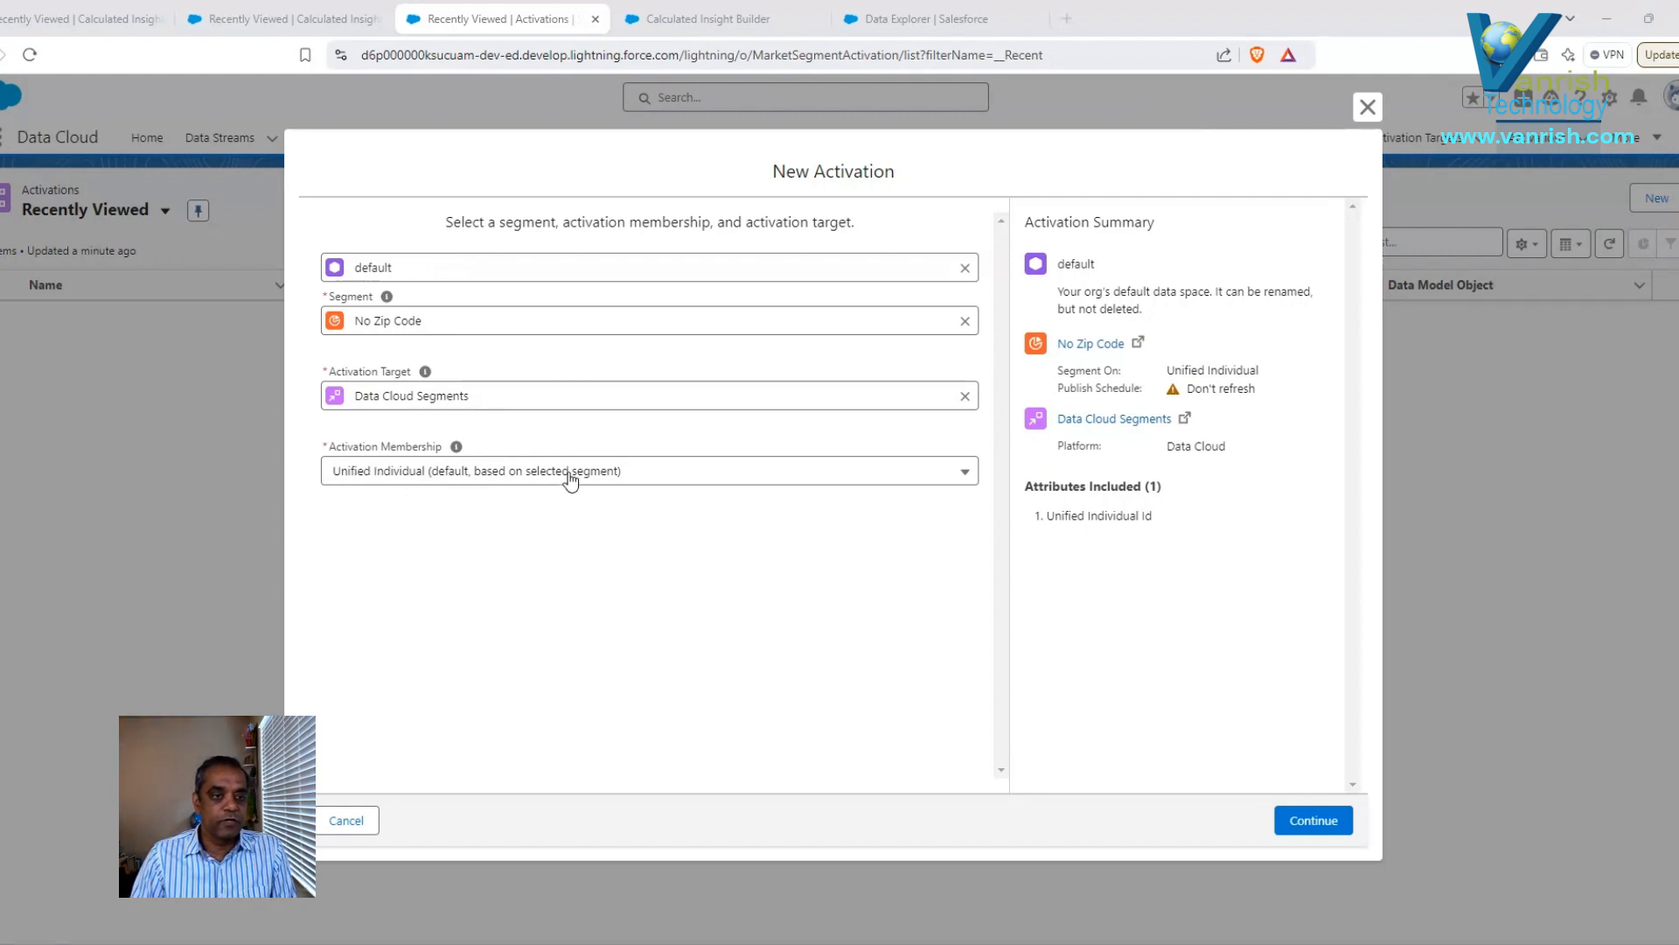
left_click(1307, 824)
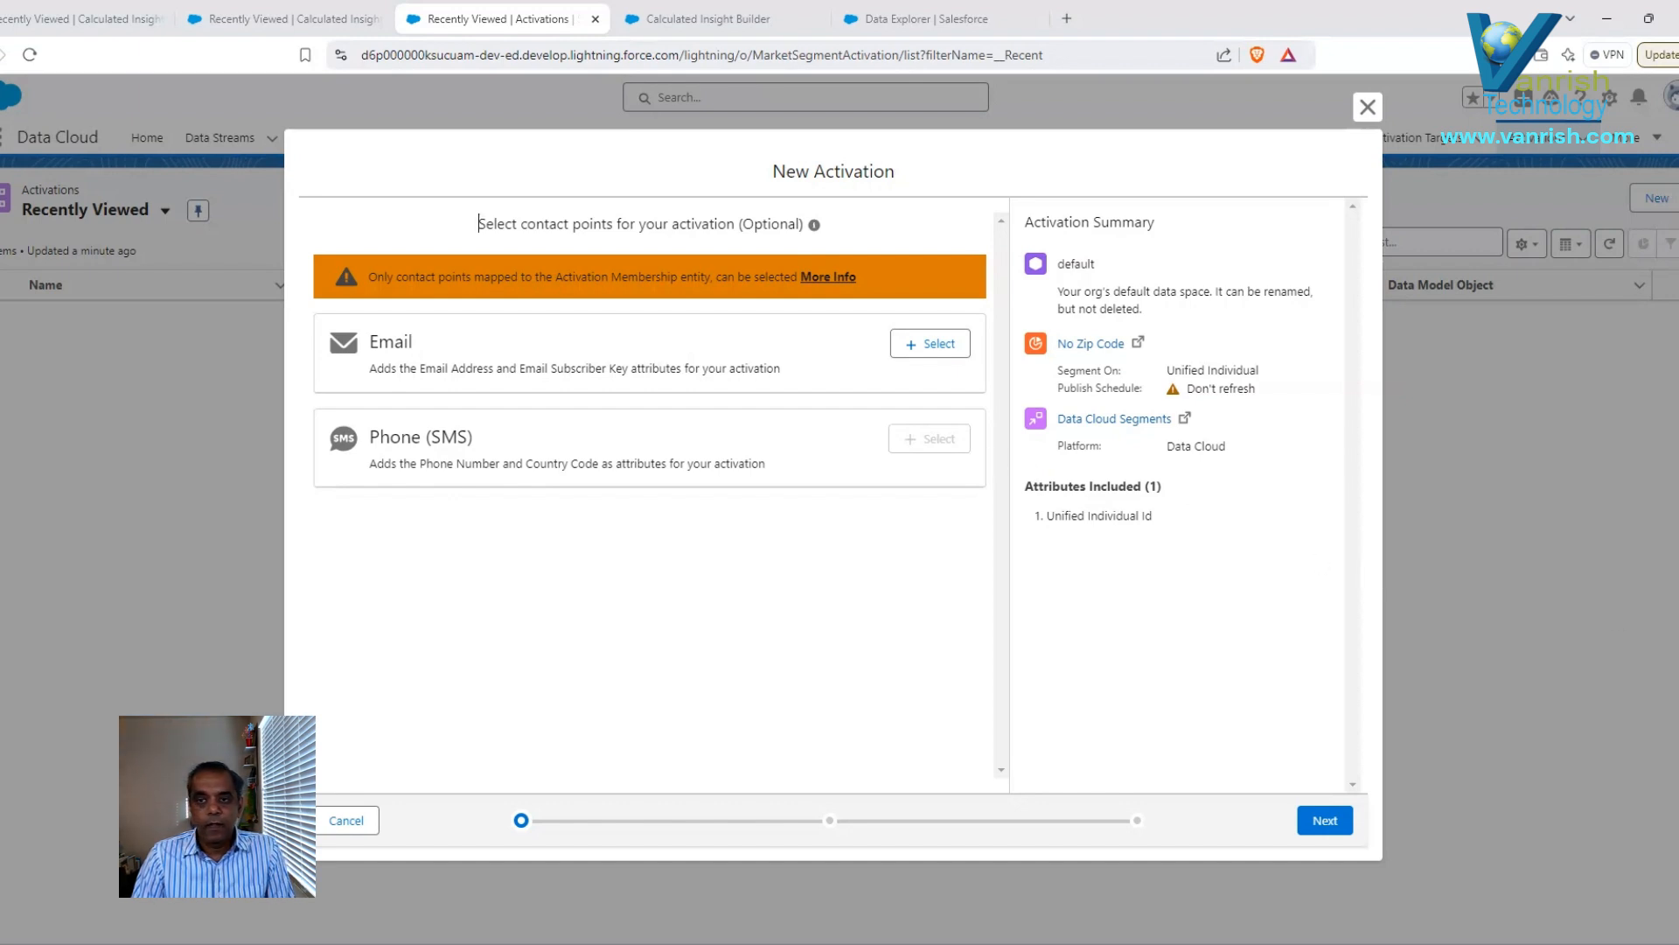
Include Email as the activation's contact point and add the Unified Individual's Last Name as an additional attribute.
left_click(929, 350)
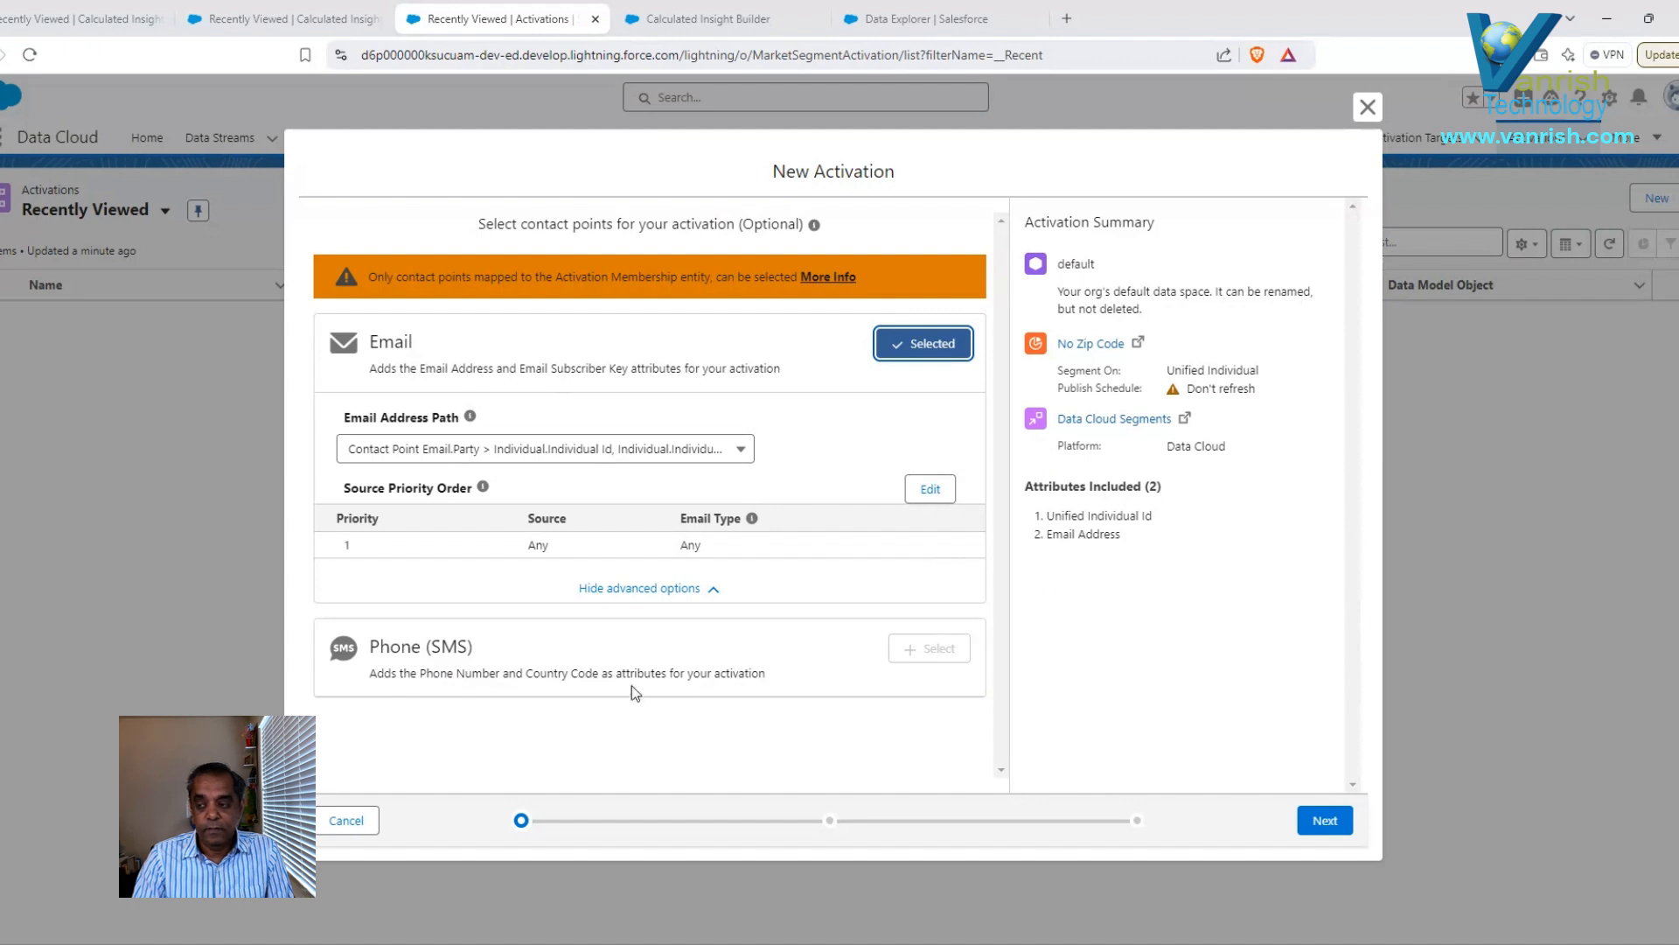
left_click(1322, 818)
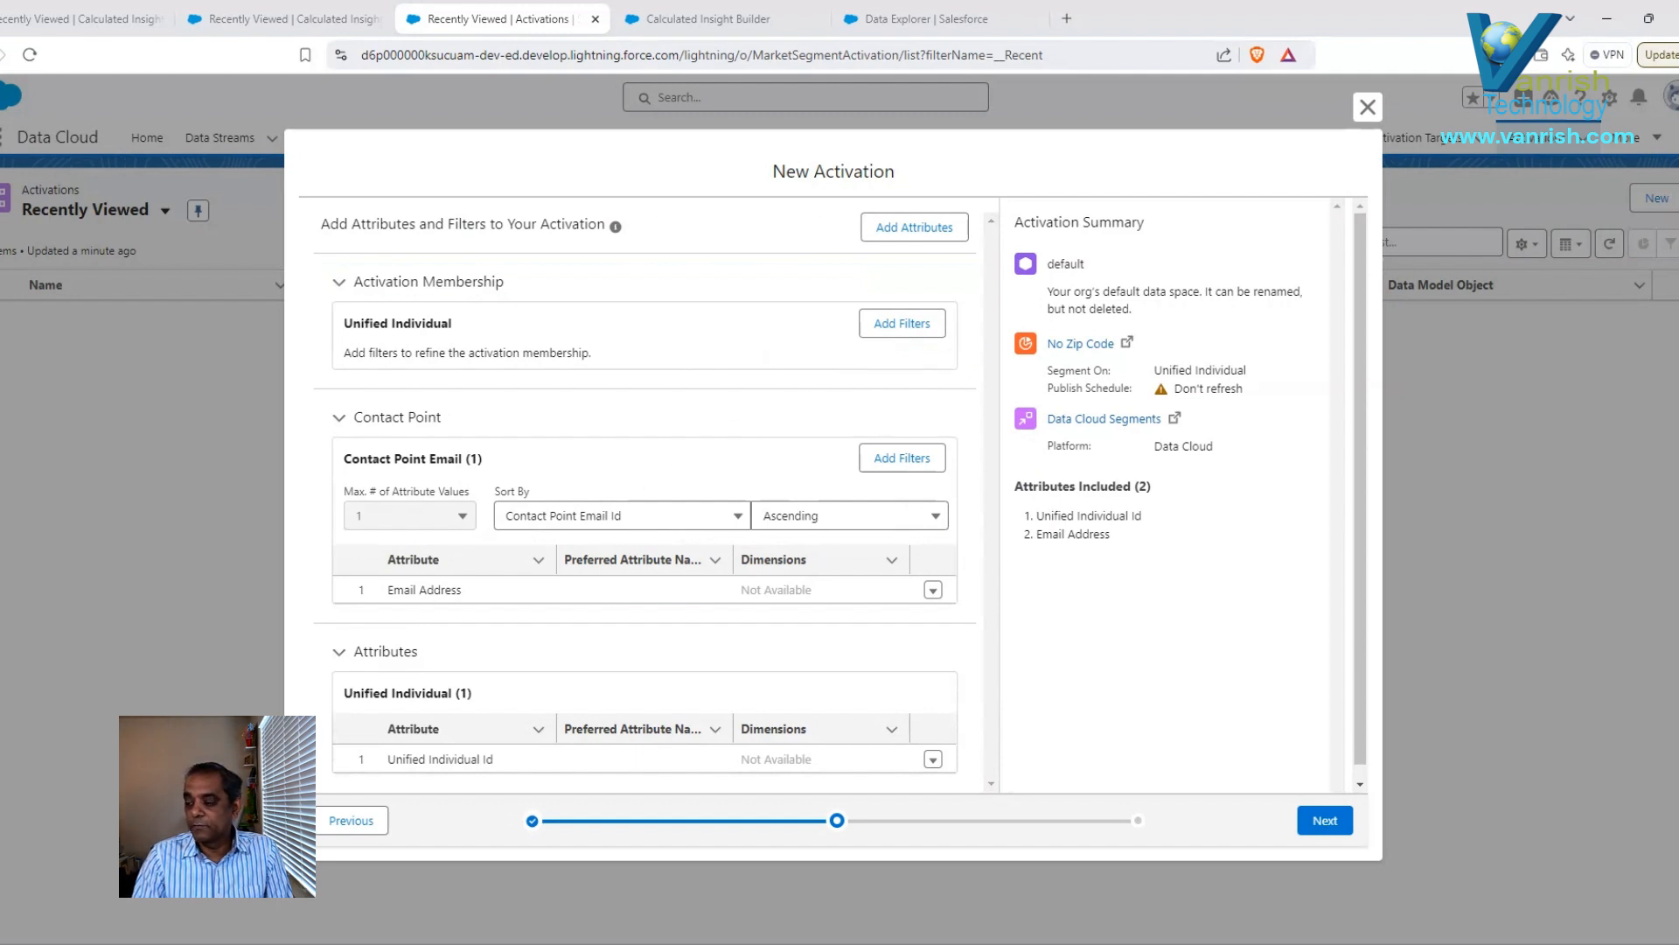
left_click(932, 234)
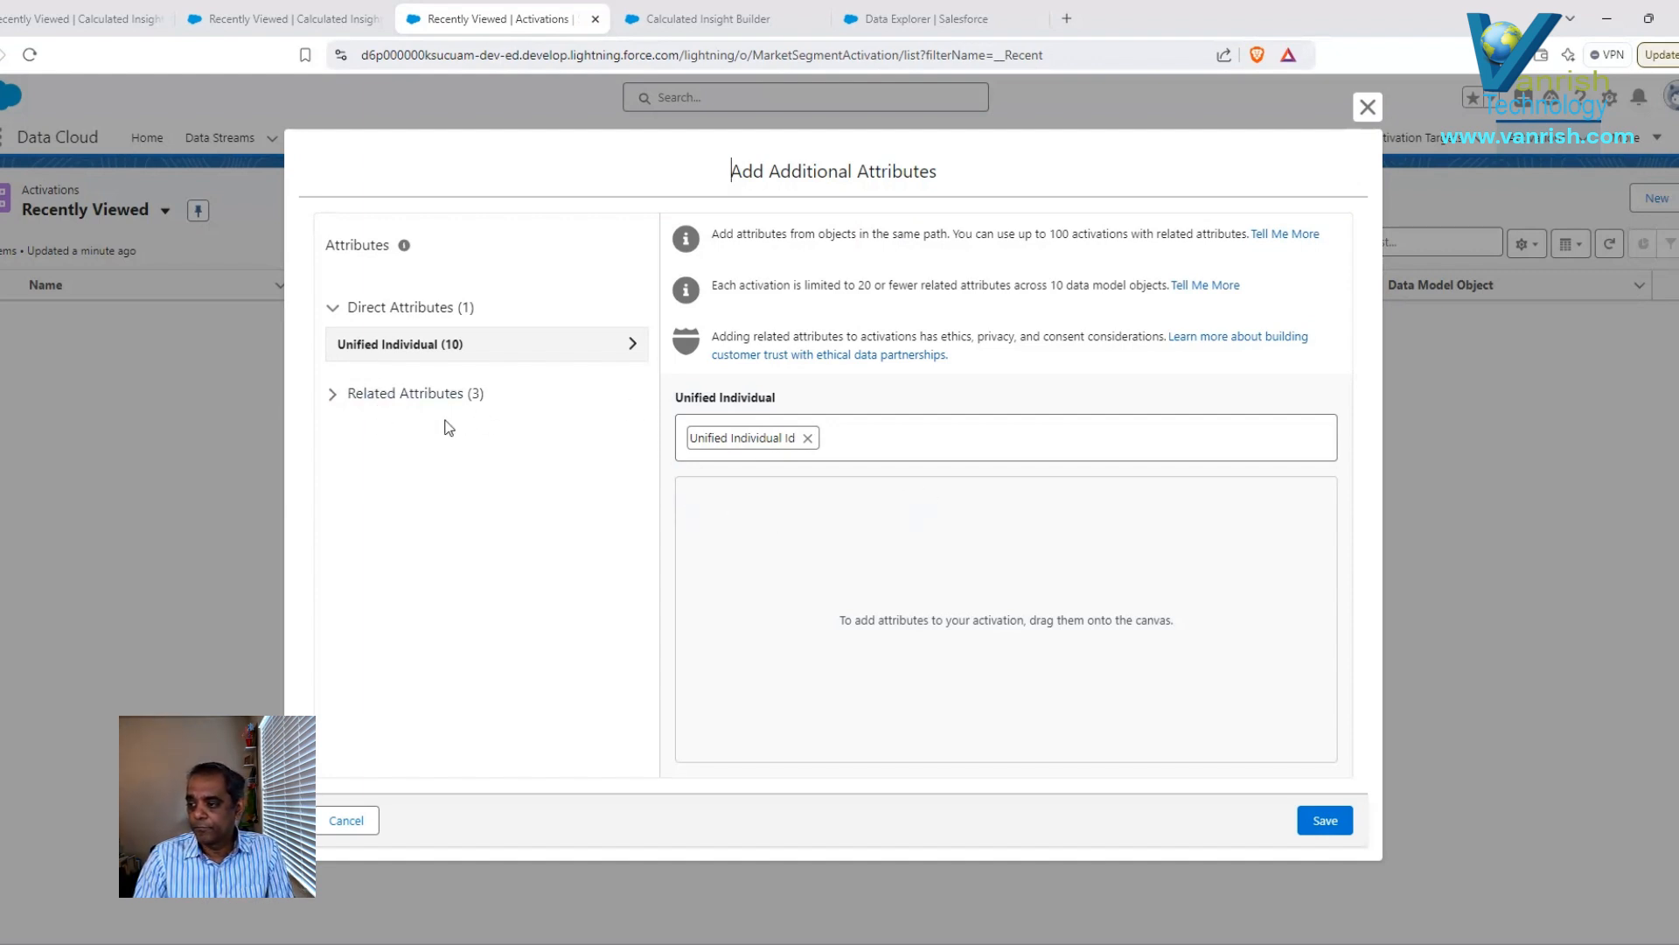
left_click(413, 357)
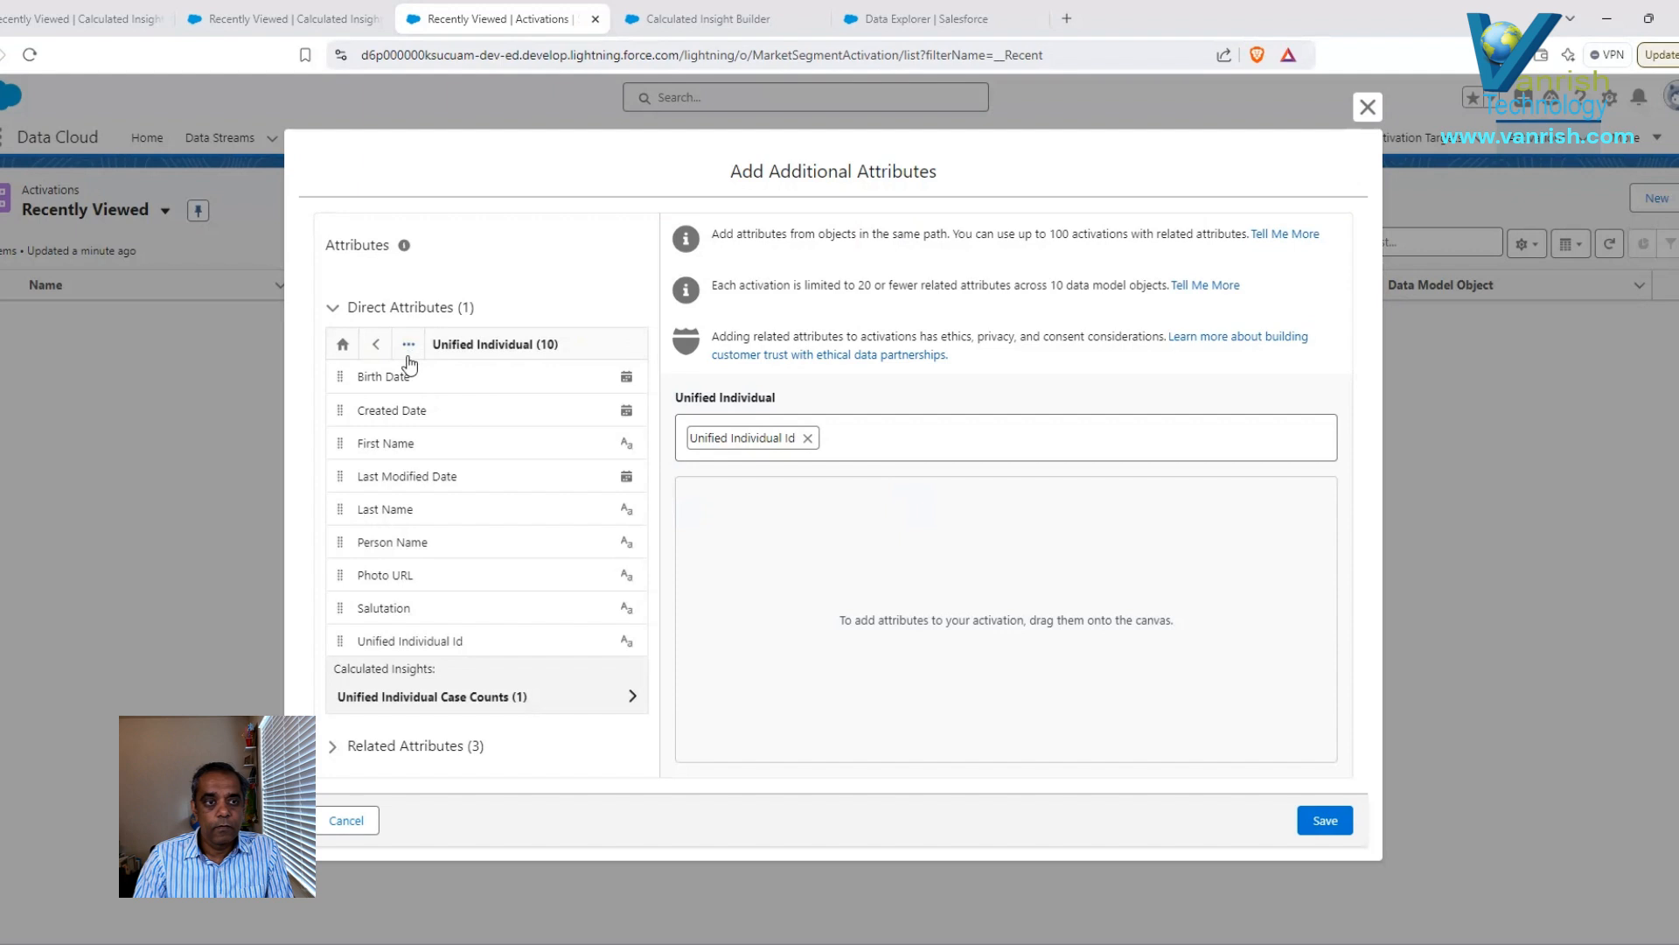
left_click_drag(381, 510, 935, 449)
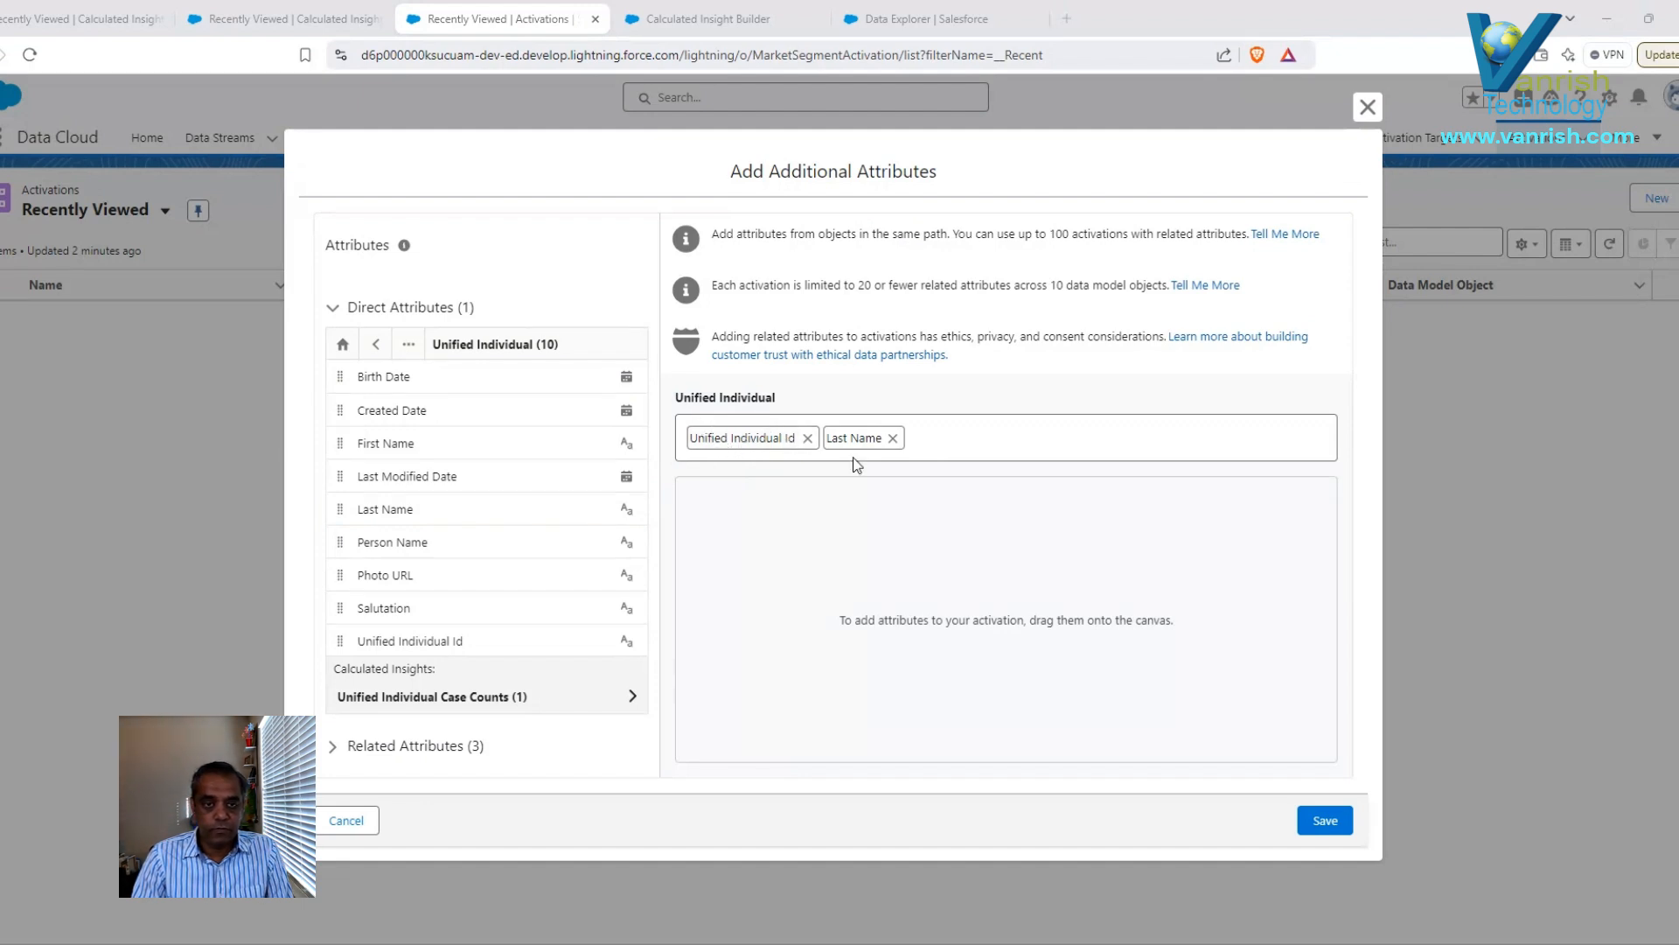
left_click(1325, 820)
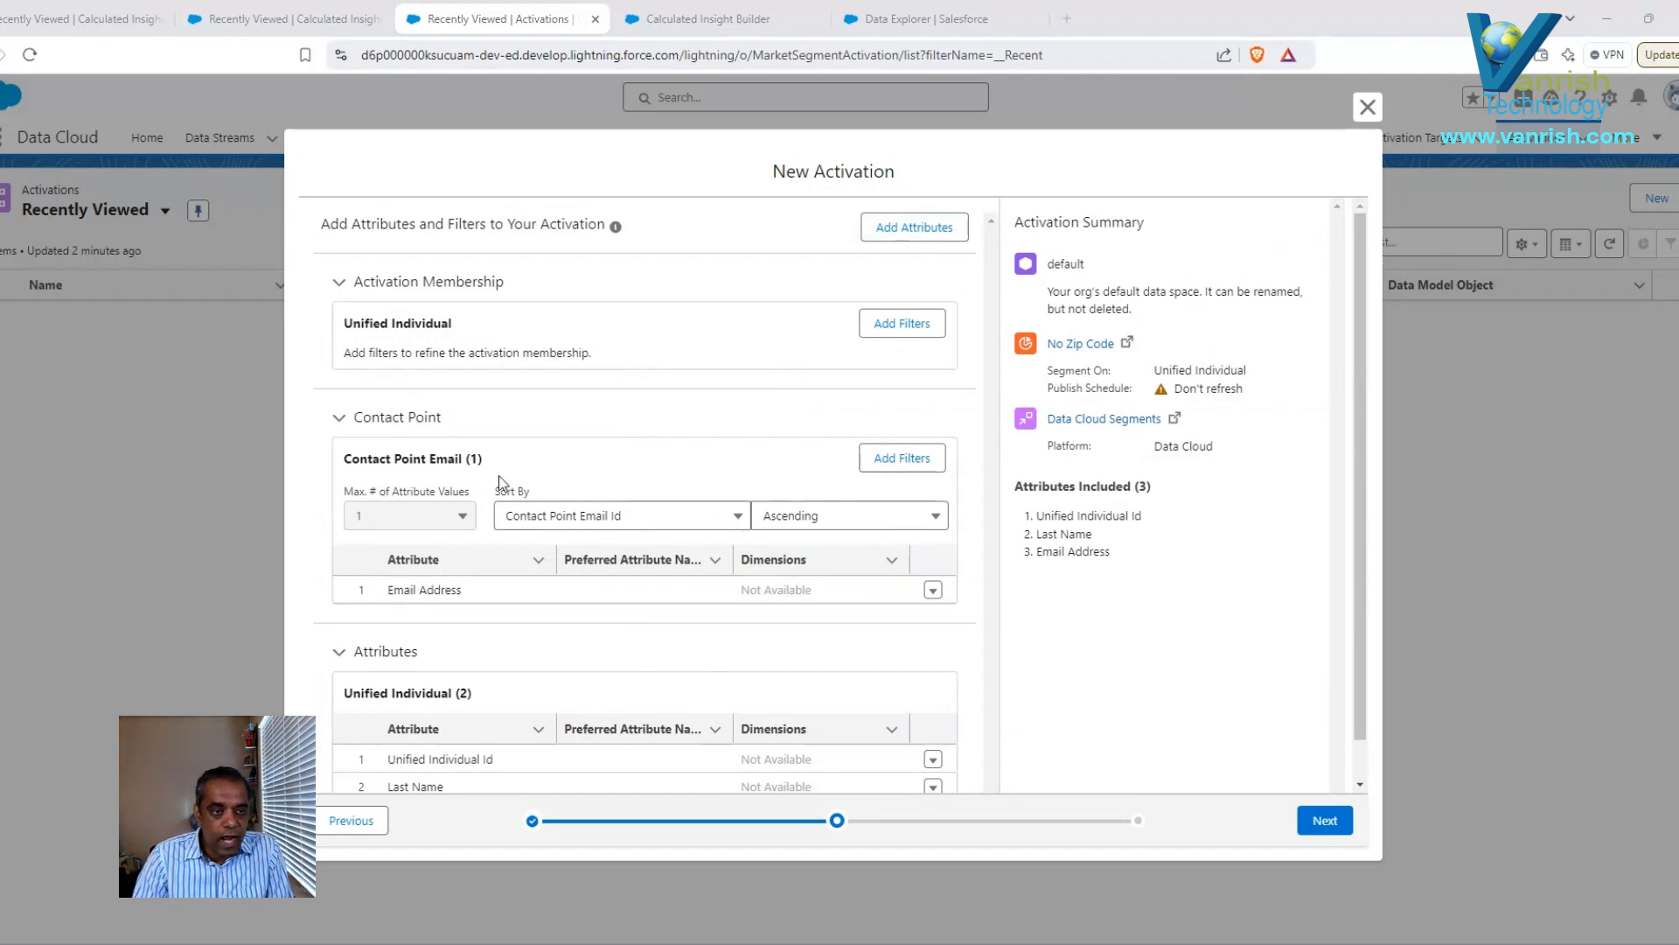
scroll(569, 688, "down", 1)
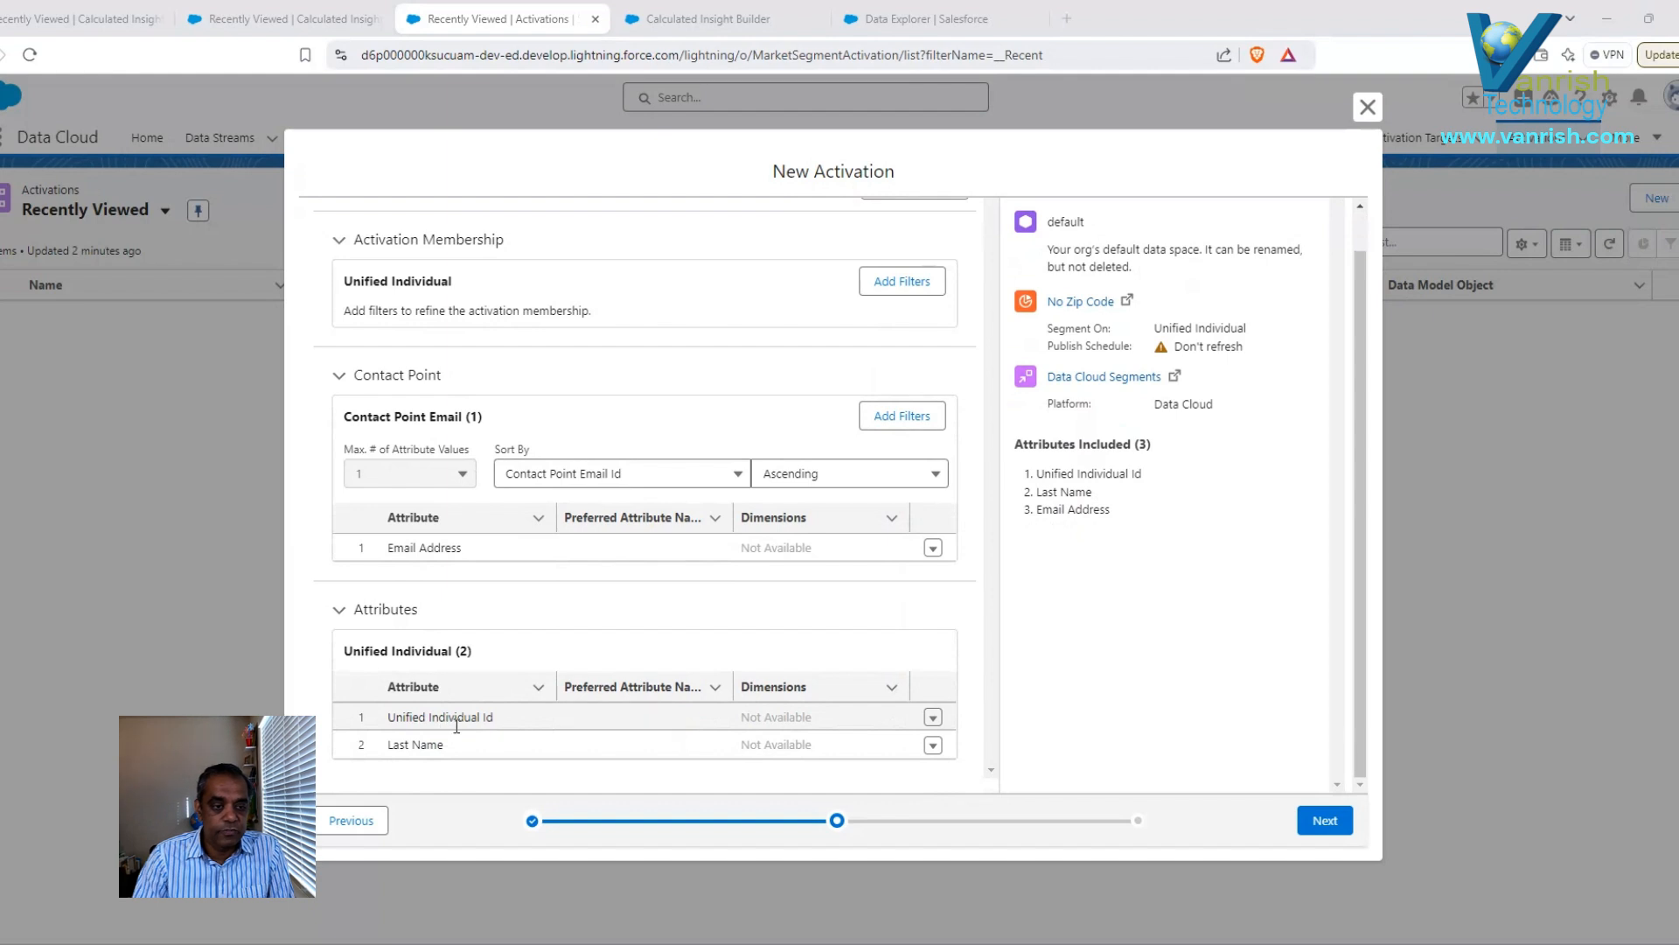
left_click(1324, 819)
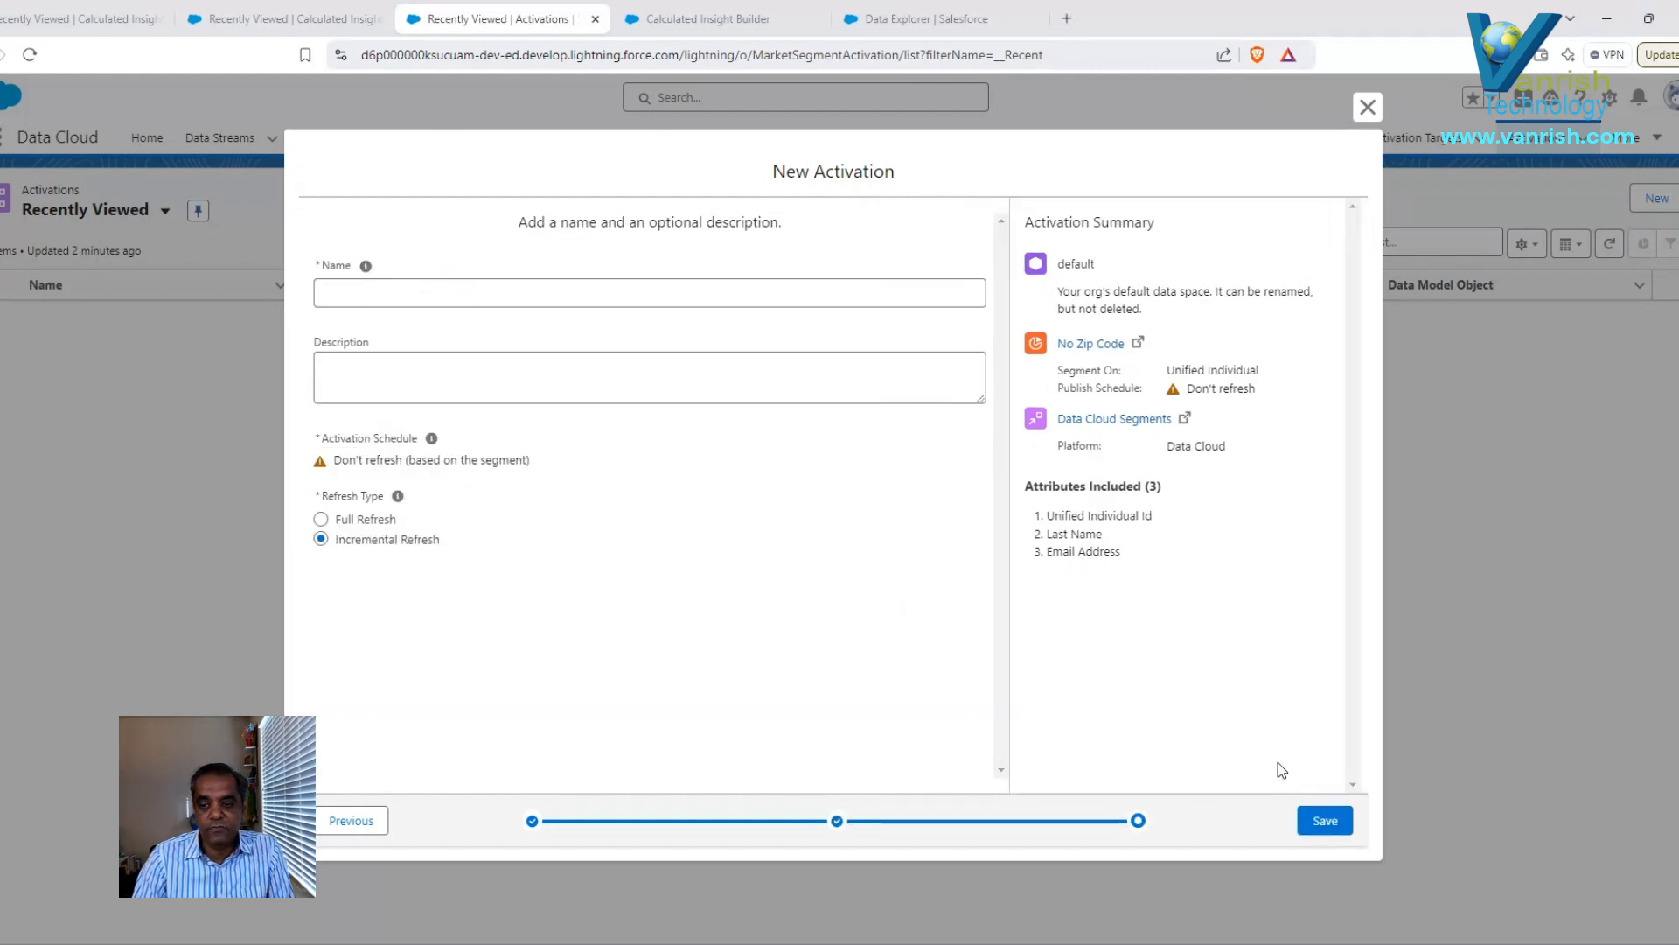
Name and describe the activation as "No Zip Code", keep Incremental Refresh, and save it.
left_click(564, 295)
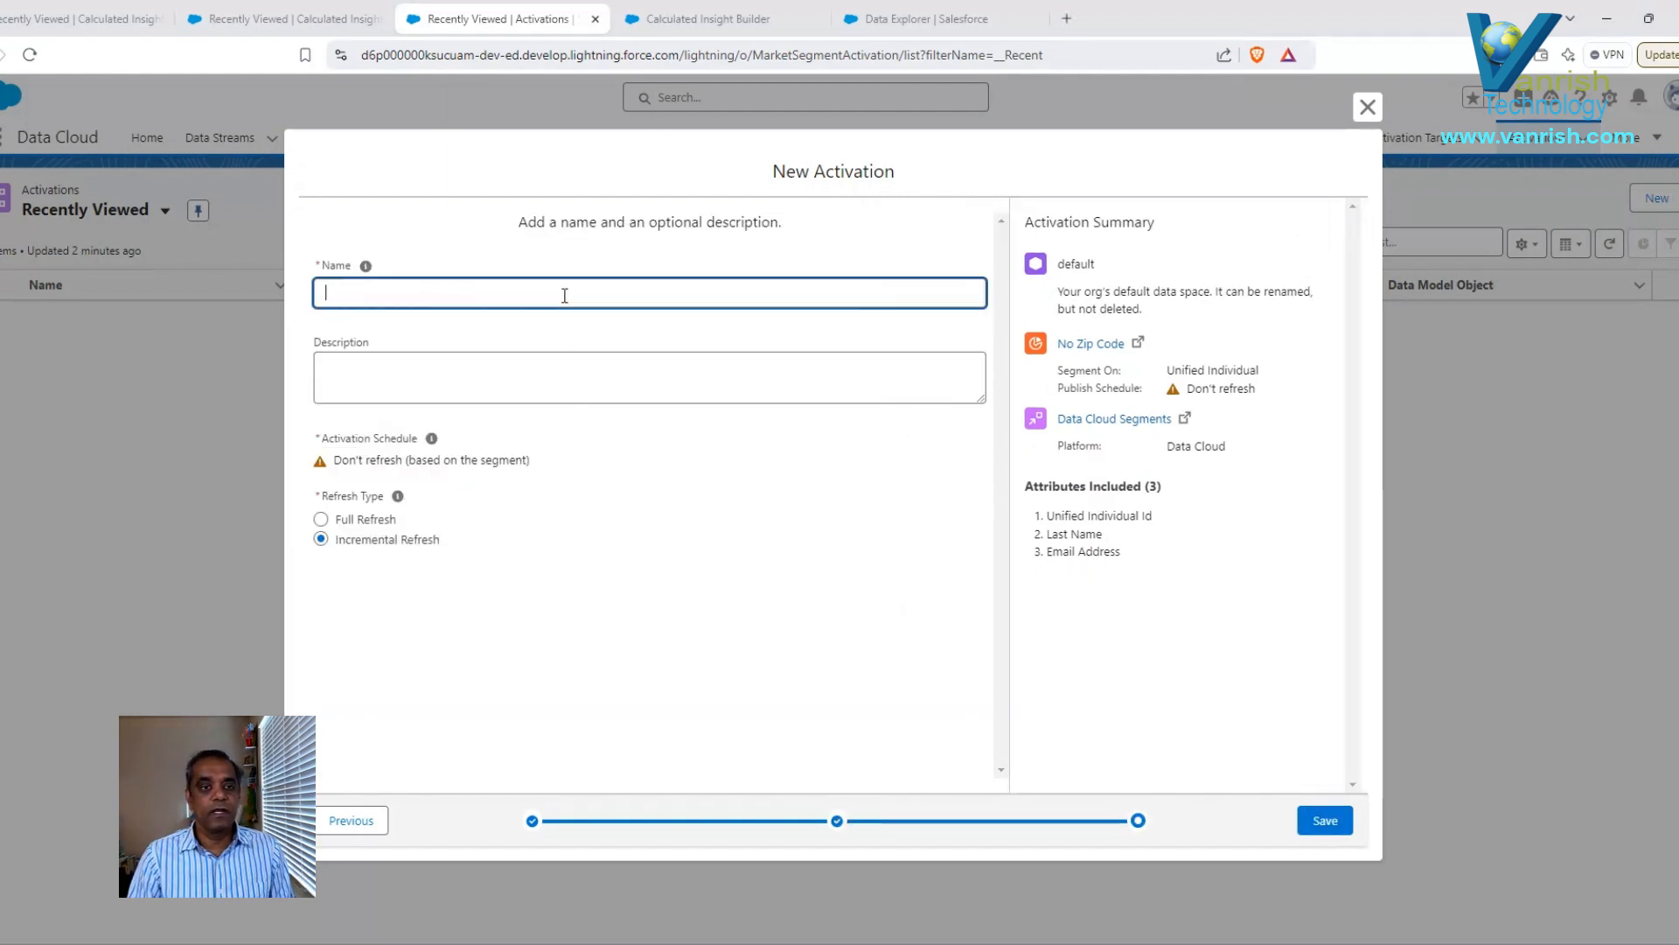
type("No Zip Code")
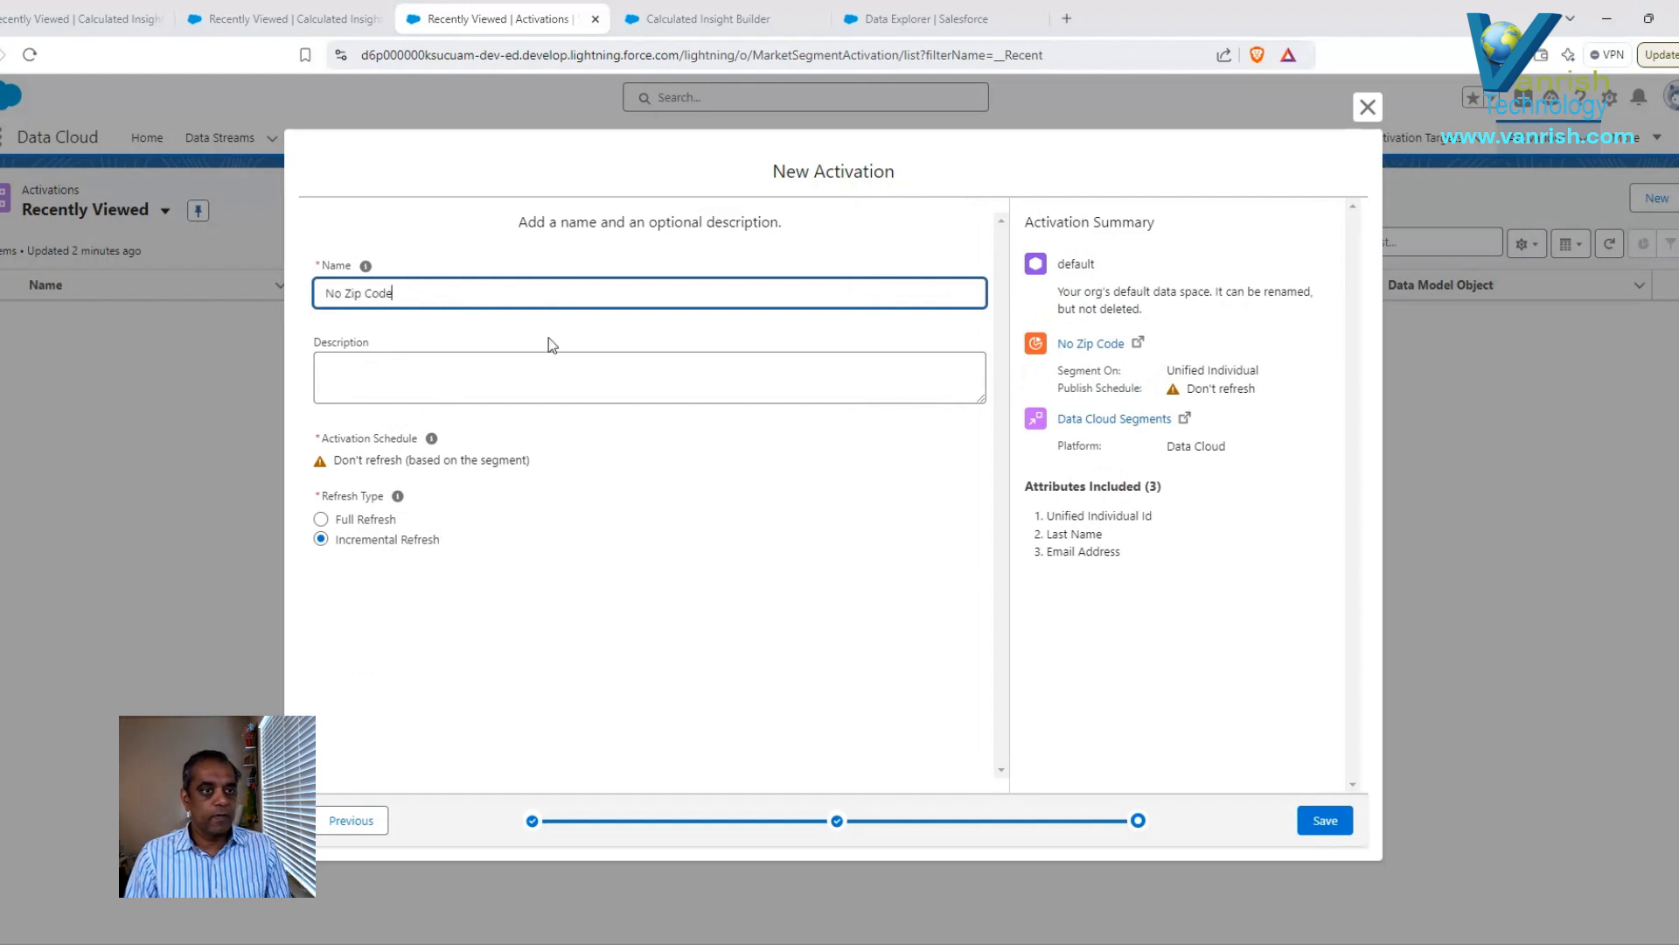
left_click(390, 371)
type("No Zip Code")
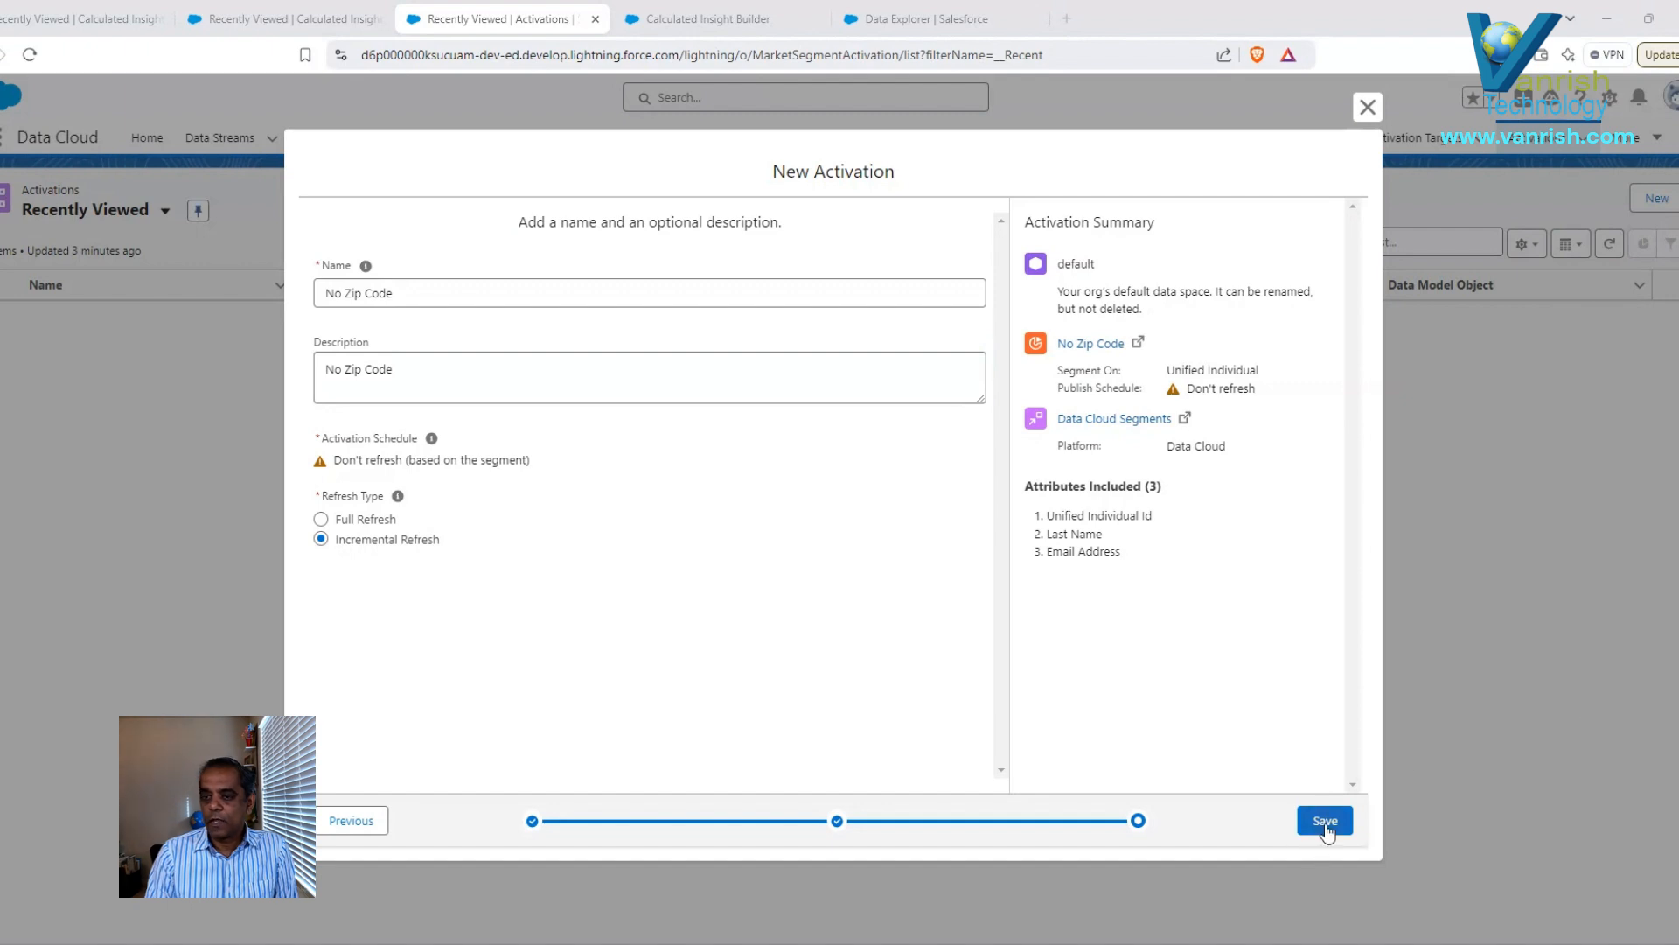
left_click(1325, 823)
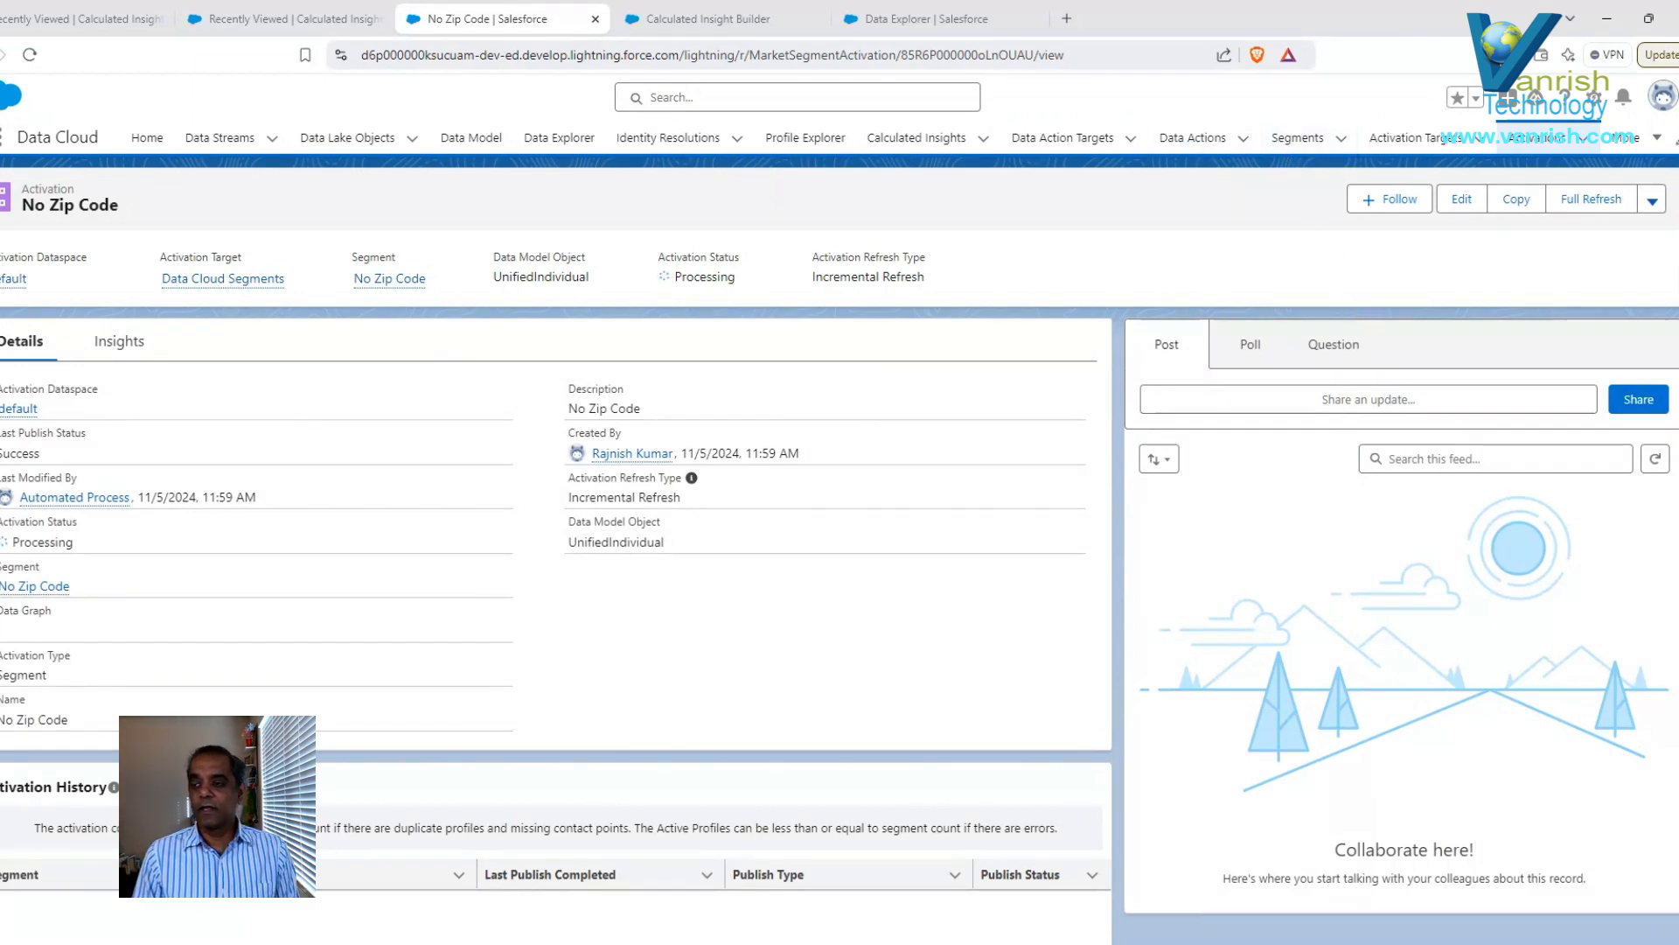
Review the saved activation's details, activation history and activation status.
scroll(560, 525, "down", 2)
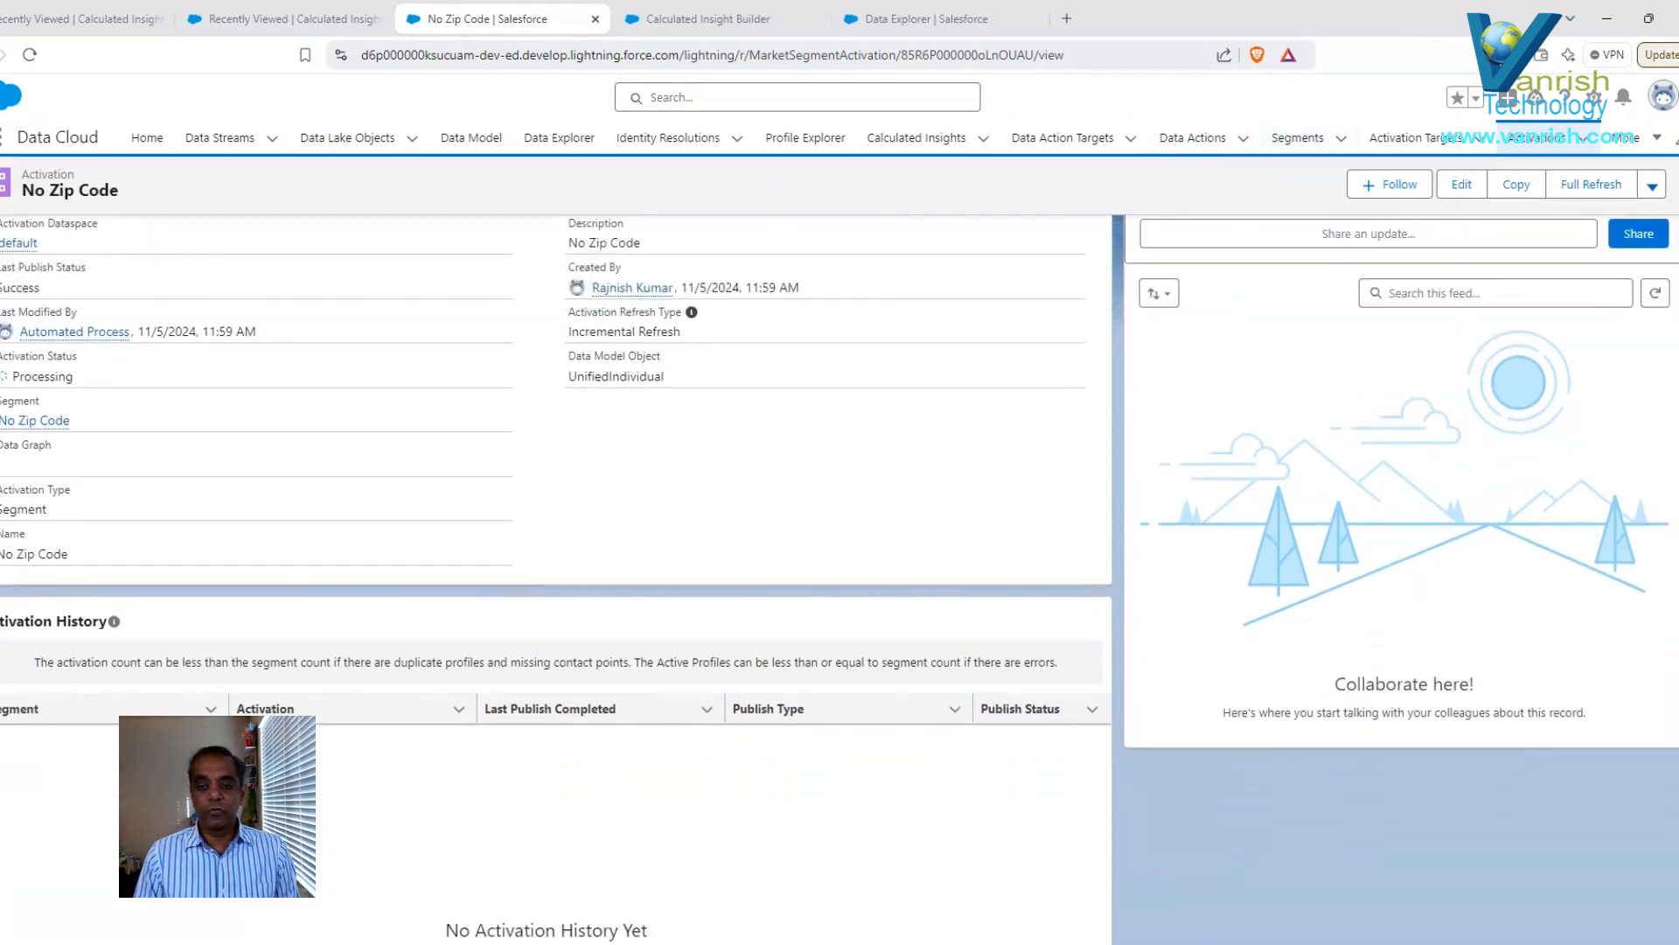
scroll(742, 496, "up", 2)
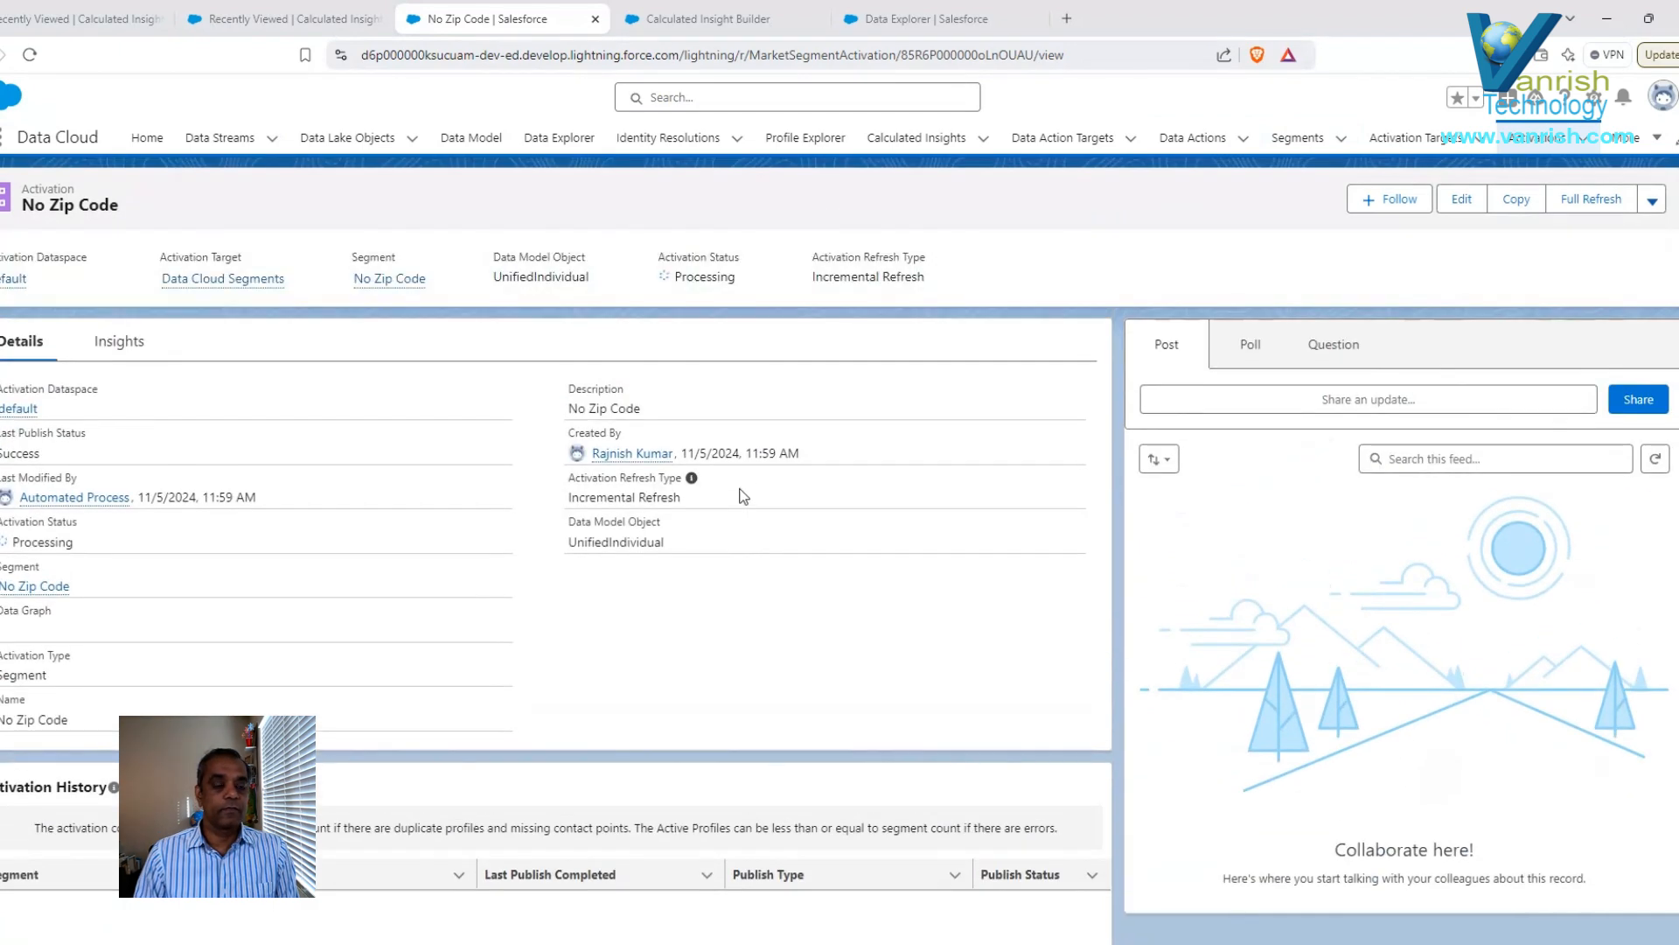
double_click(708, 276)
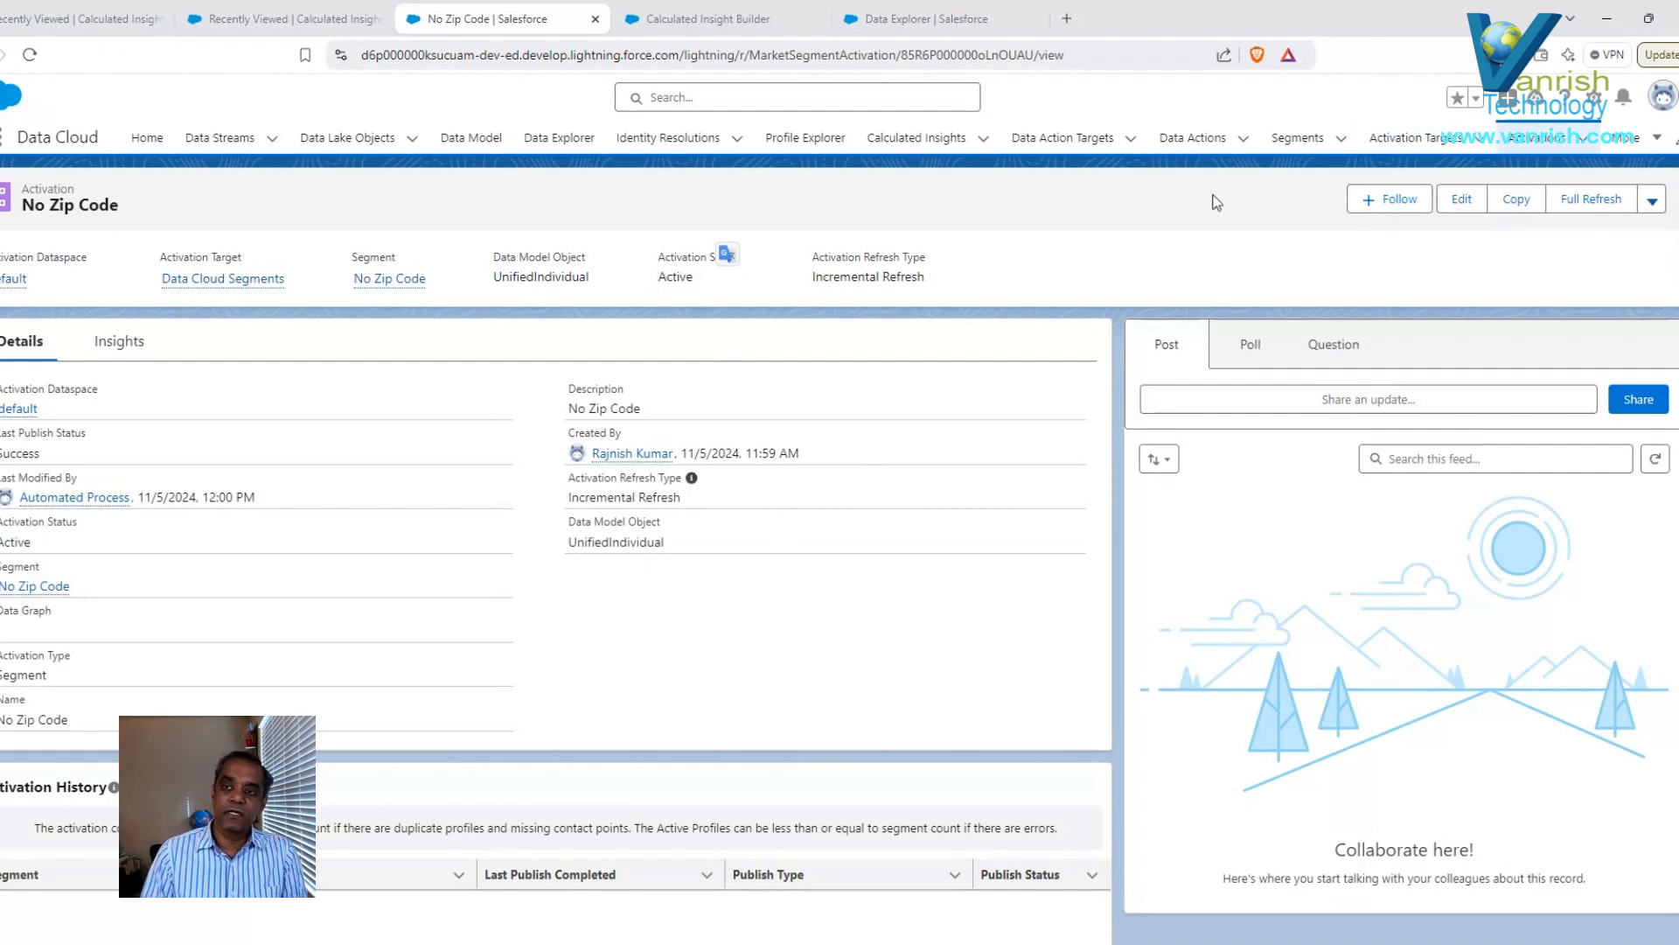
Show the additional Data Cloud navigation entries beyond Activations.
left_click(1626, 143)
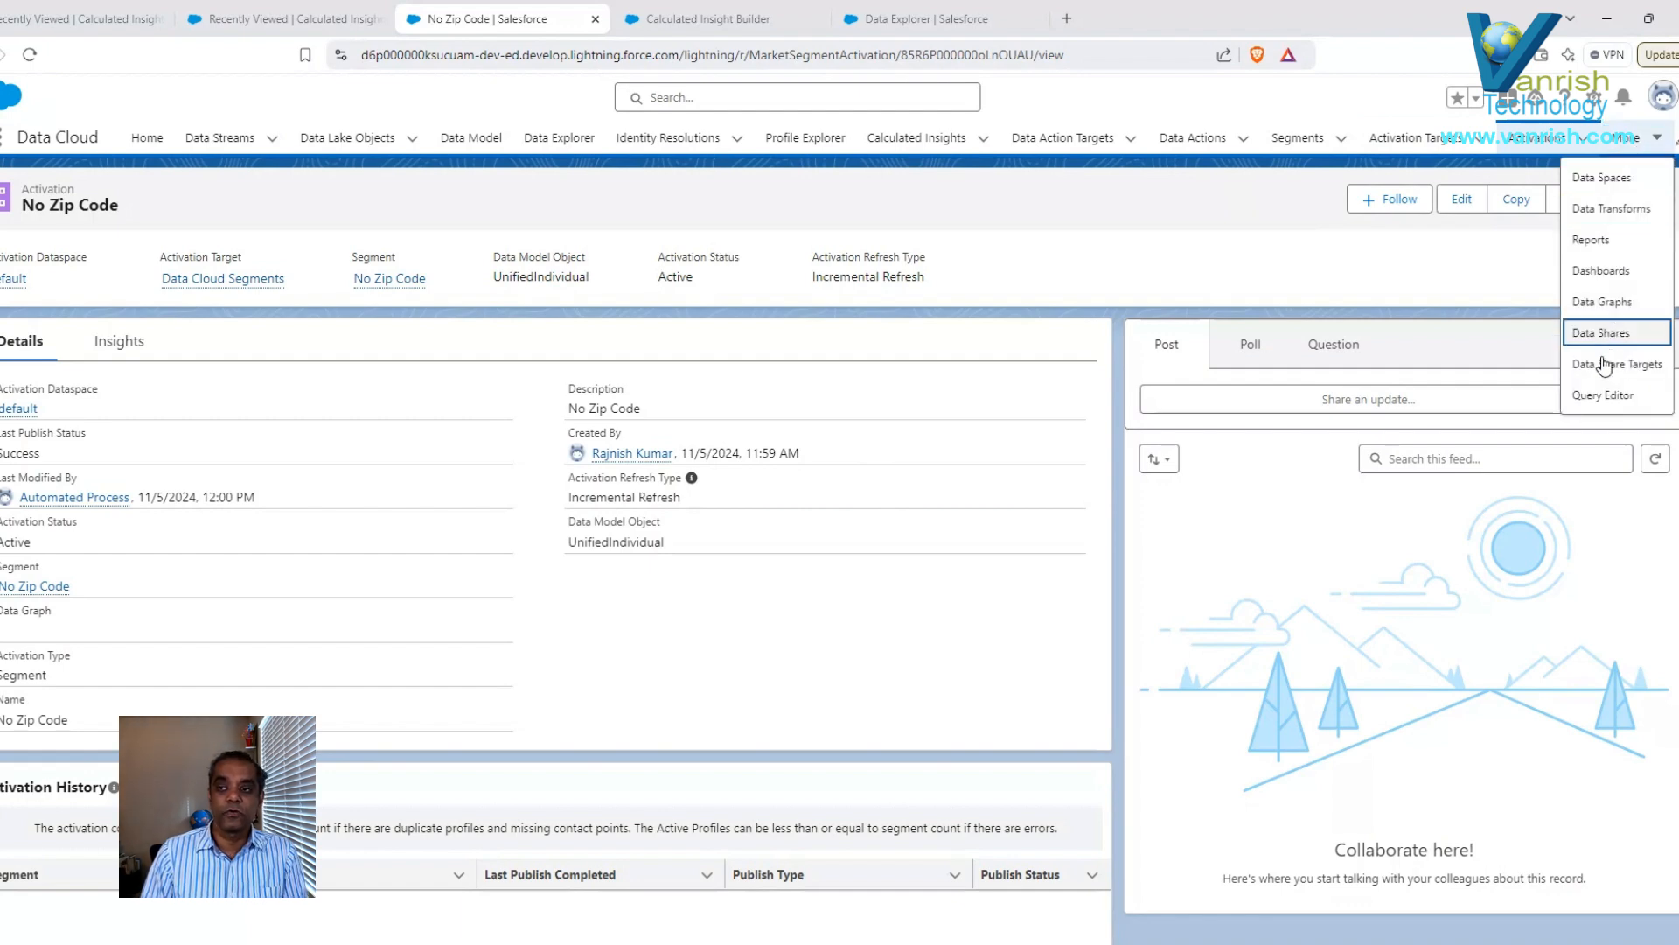